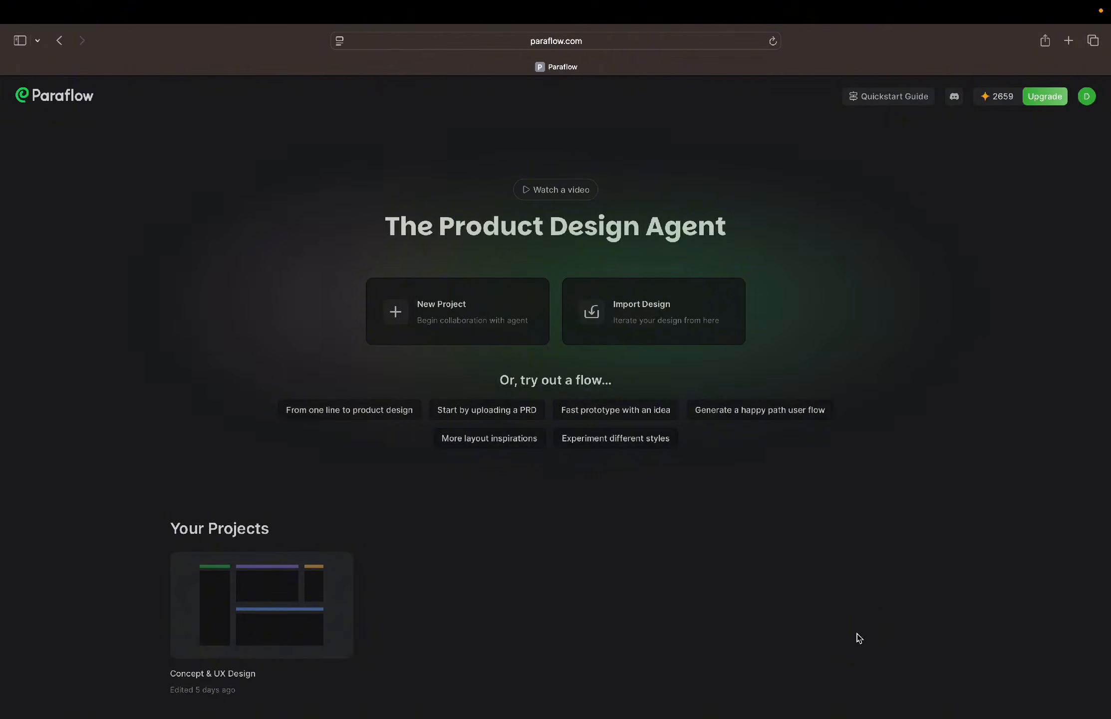
Open the Concept & UX Design project and read the product charter and personas in the Global Context section
click(285, 589)
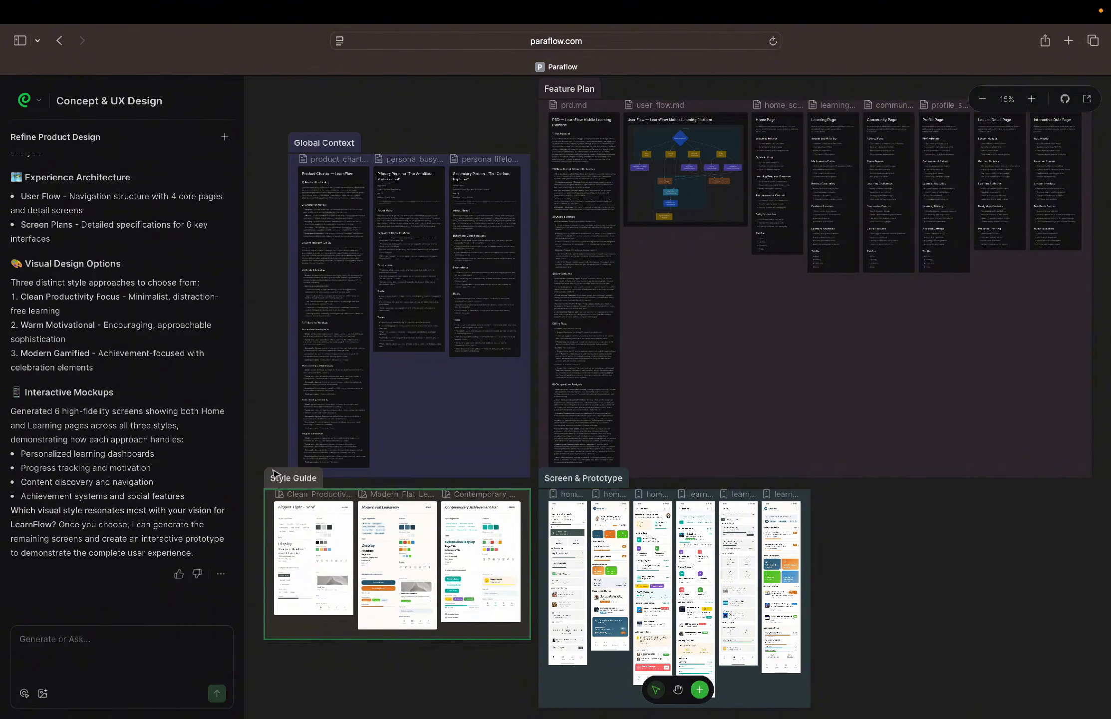
double_click(311, 172)
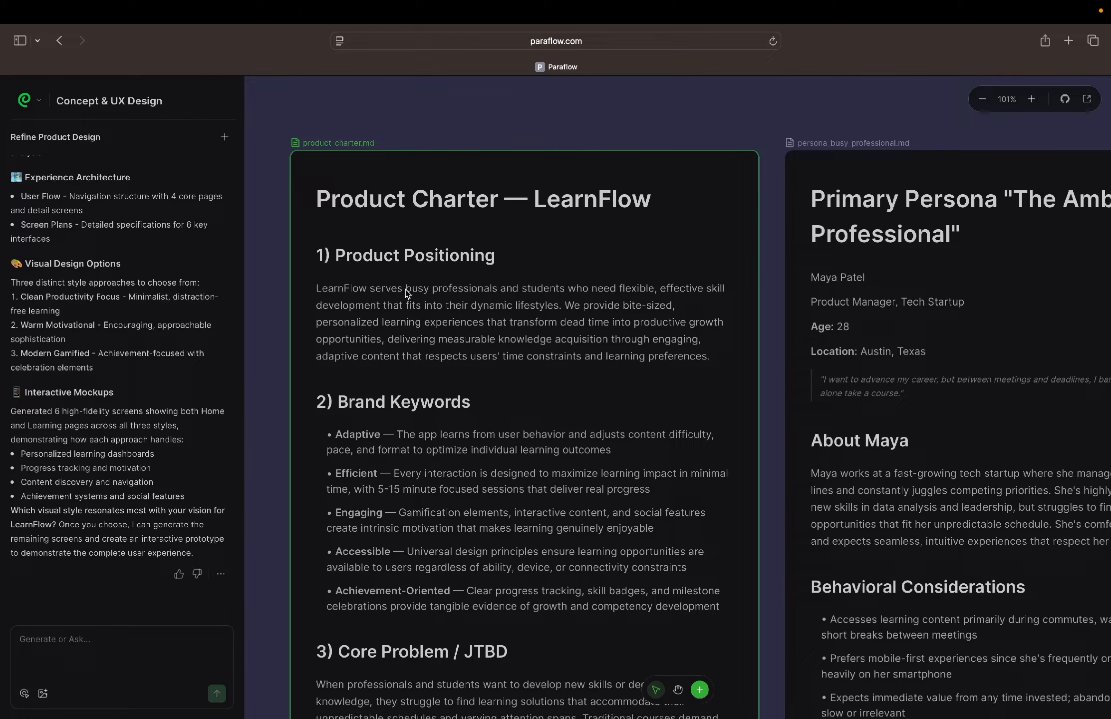
scroll(403, 294, down, 5)
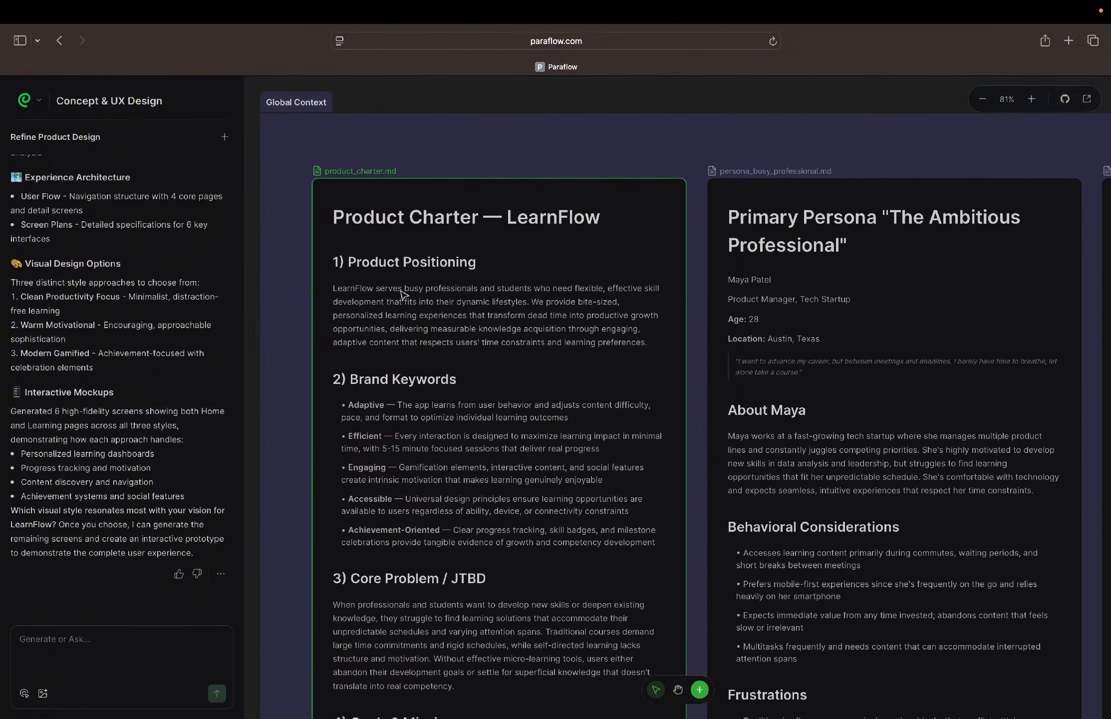
scroll(403, 292, down, 5)
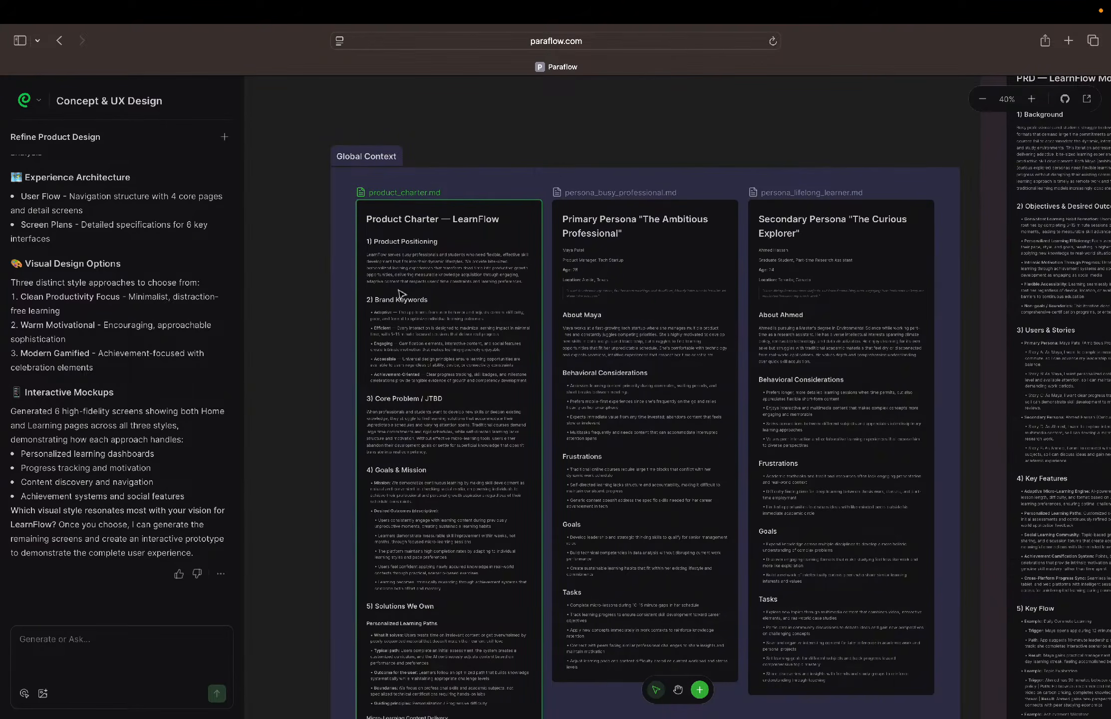
scroll(402, 294, down, 5)
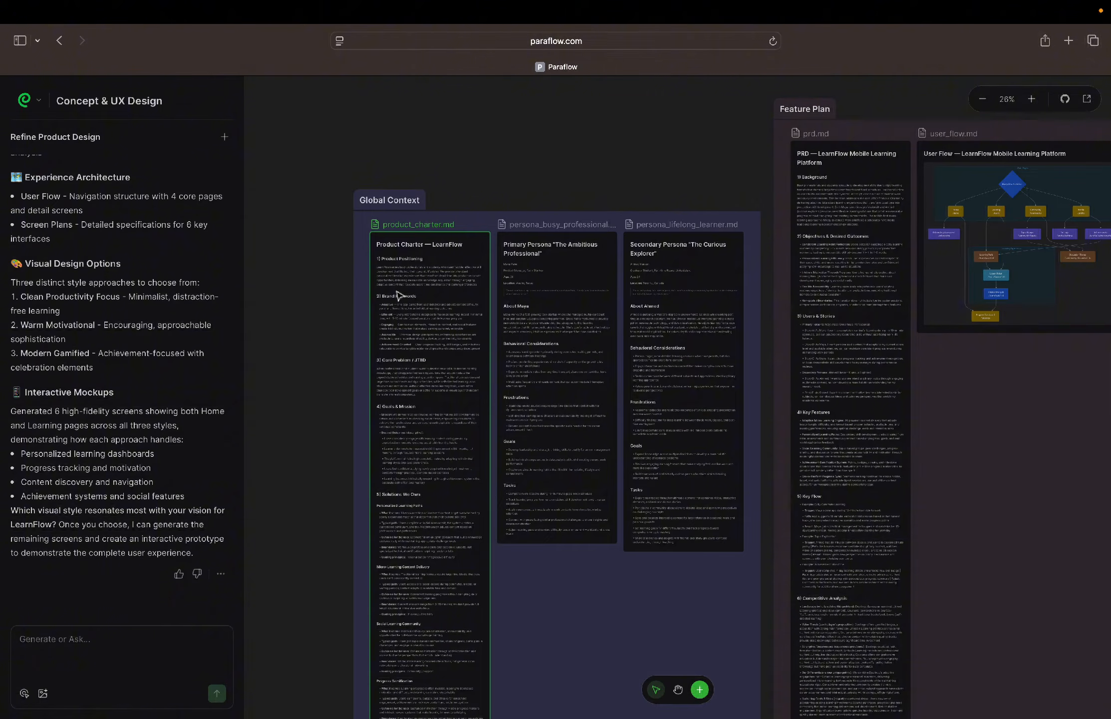
Examine the Feature Plan section's PRD and the navigation structure in its user flow diagram
scroll(399, 295, right, 10)
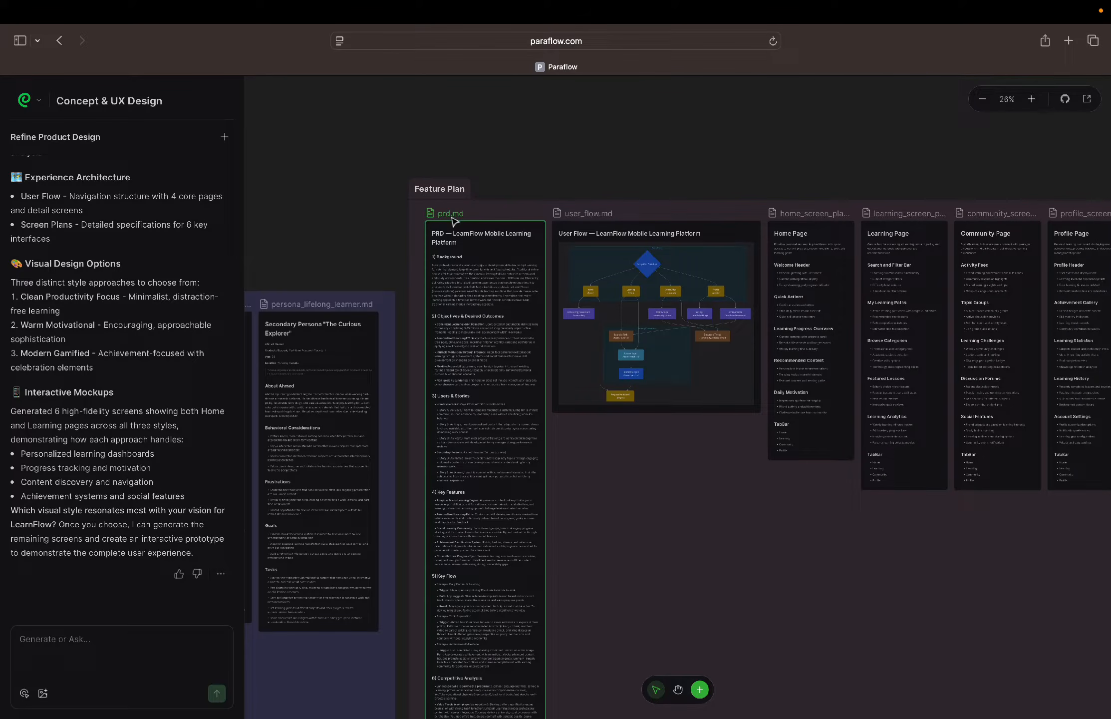
scroll(451, 220, right, 5)
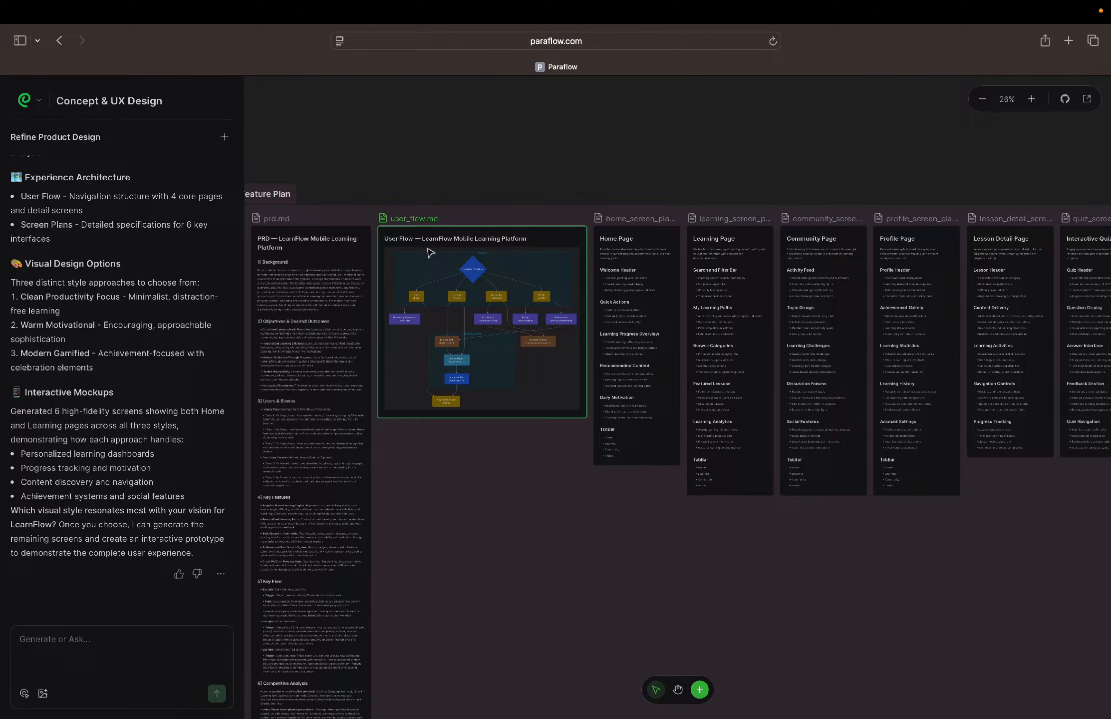
ctrl+scroll(454, 313, up, 5)
ctrl+scroll(453, 313, up, 5)
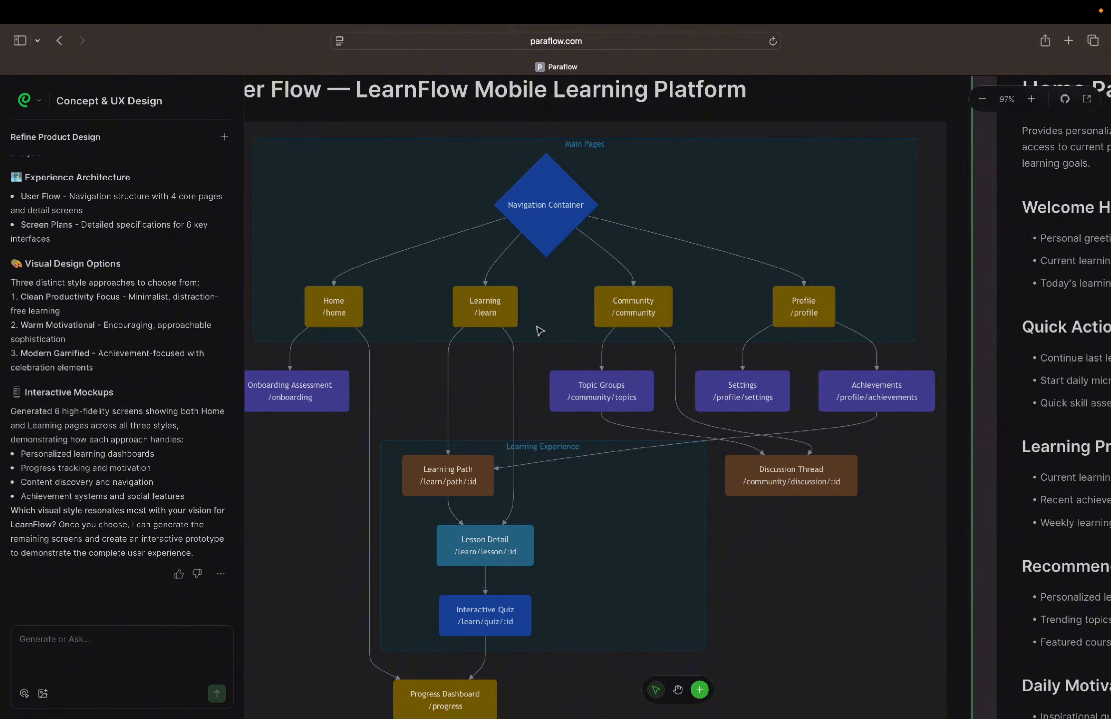
ctrl+scroll(540, 331, down, 3)
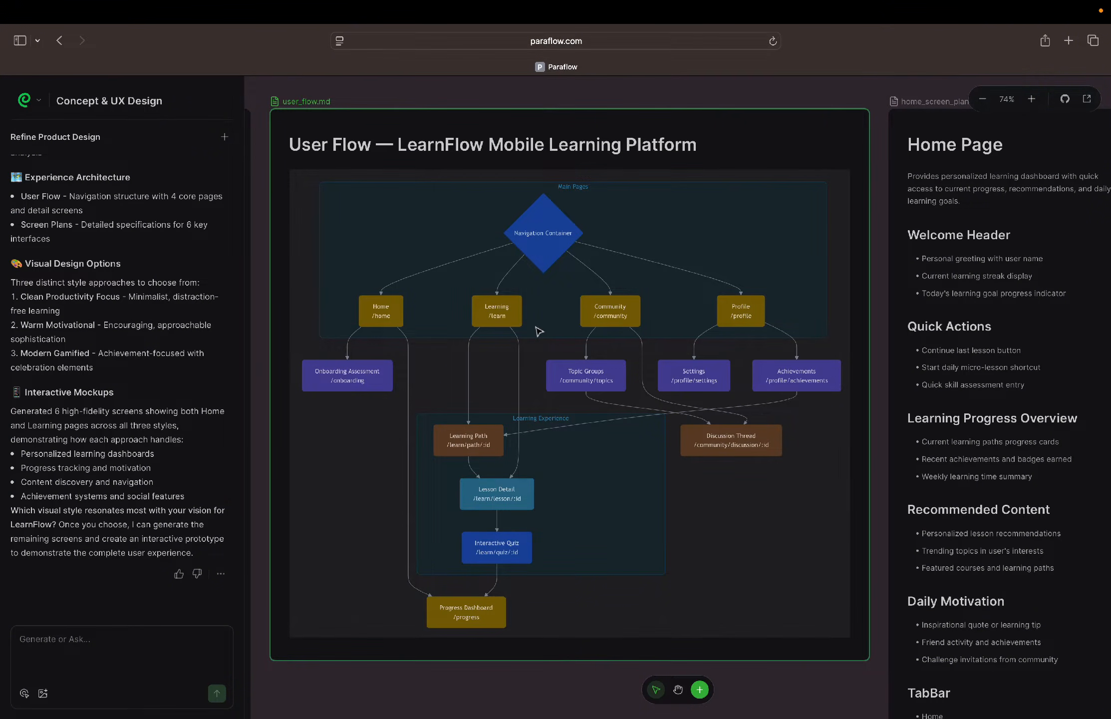
scroll(539, 330, down, 3)
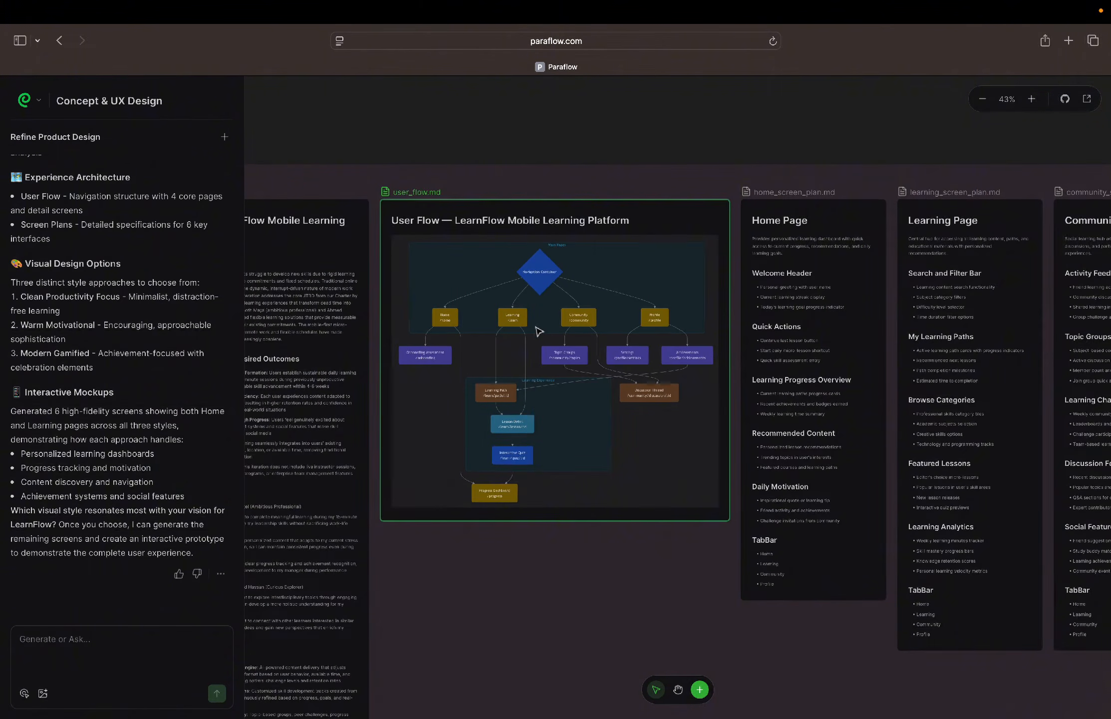
Review the screen plans for the Home, Learning, Community, Profile, Lesson Detail and Interactive Quiz pages
scroll(539, 331, right, 10)
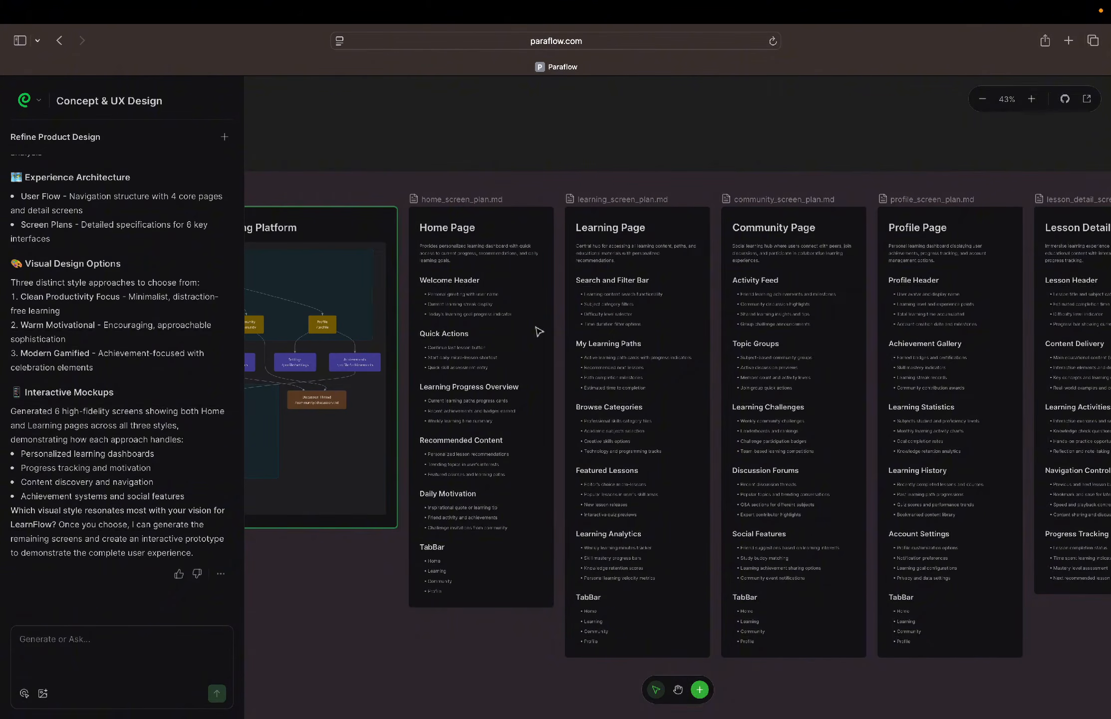
scroll(539, 331, right, 1)
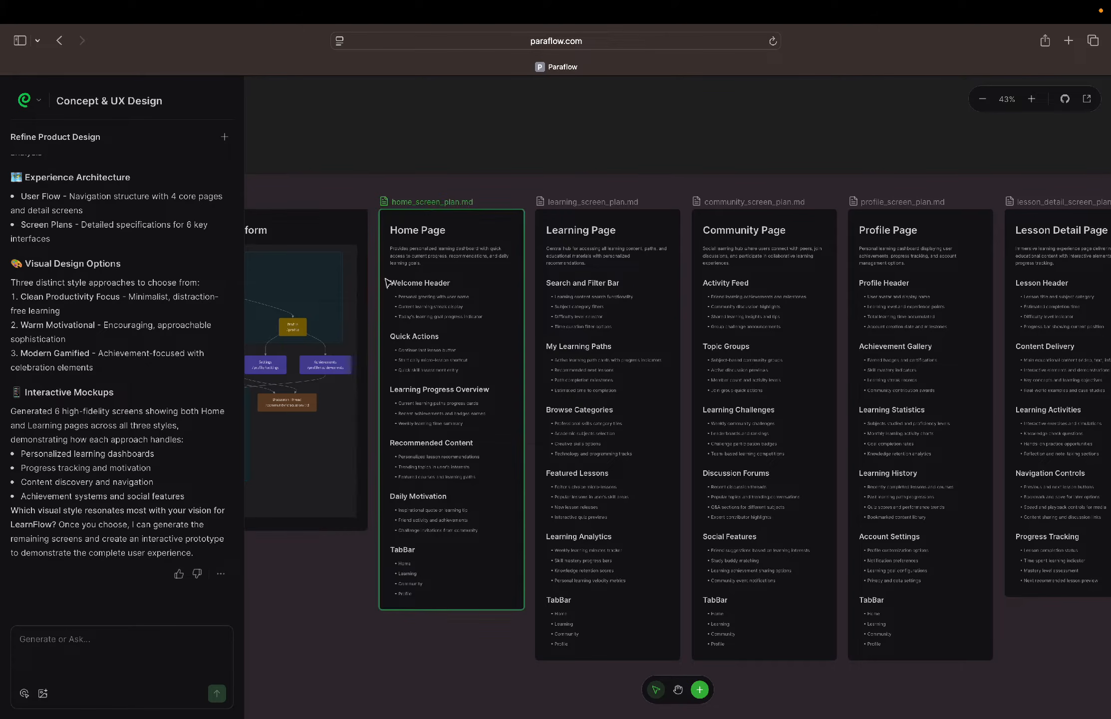
click(553, 246)
scroll(554, 247, right, 14)
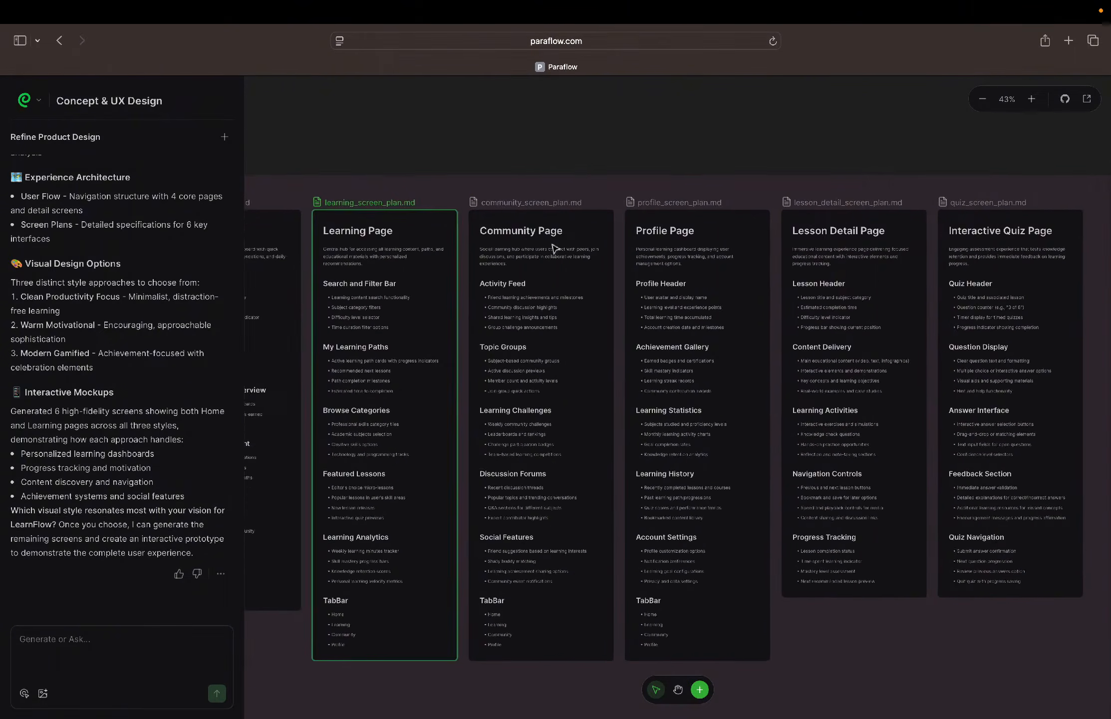
scroll(555, 249, left, 8)
click(553, 247)
Go to the Style Guide section and examine the Clean_Productivity guide's keywords, typography, colors and icons
scroll(553, 247, down, 5)
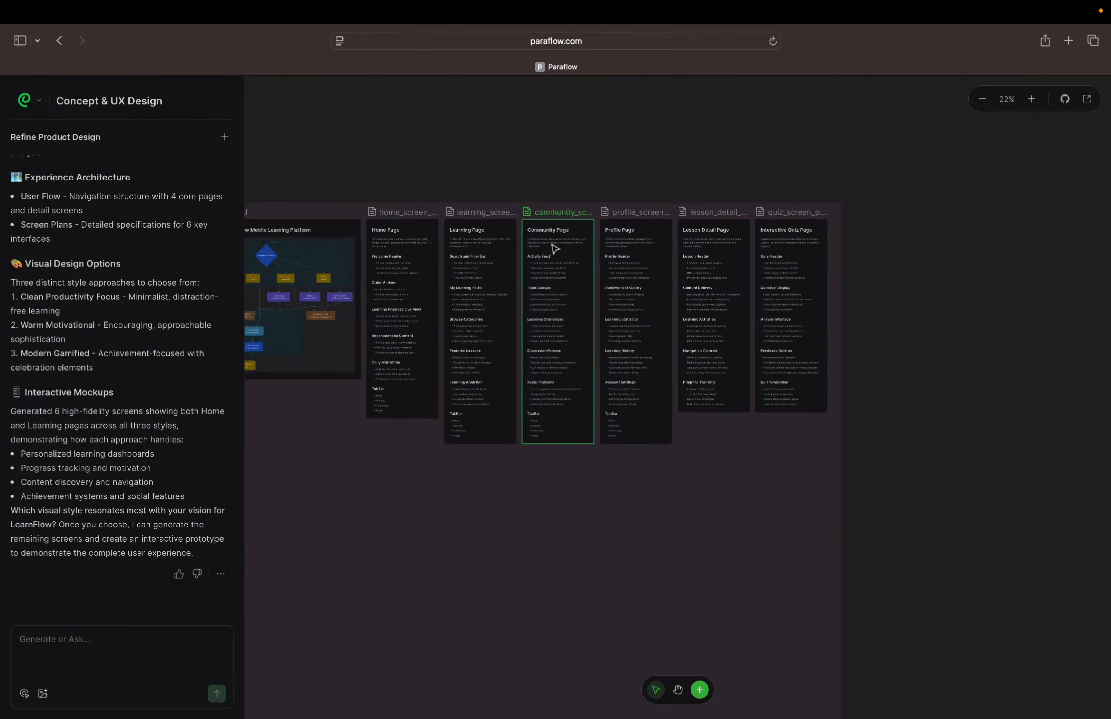
scroll(553, 247, left, 5)
scroll(553, 248, down, 5)
scroll(553, 247, left, 6)
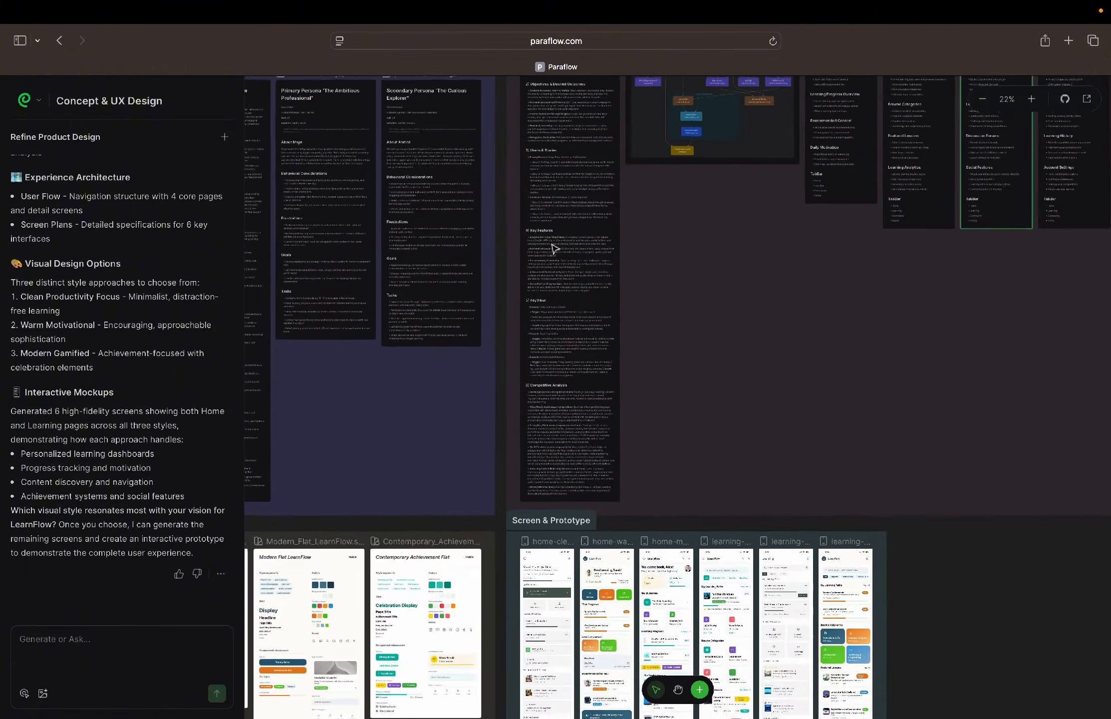
scroll(555, 248, down, 5)
scroll(554, 249, left, 5)
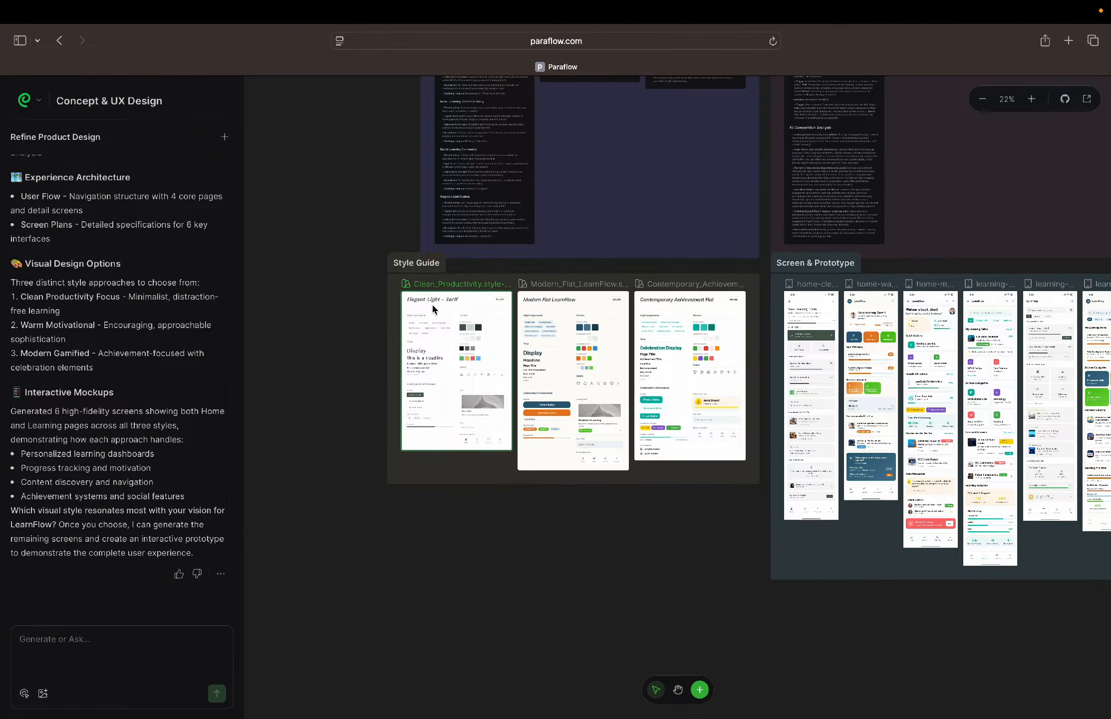
scroll(418, 314, up, 5)
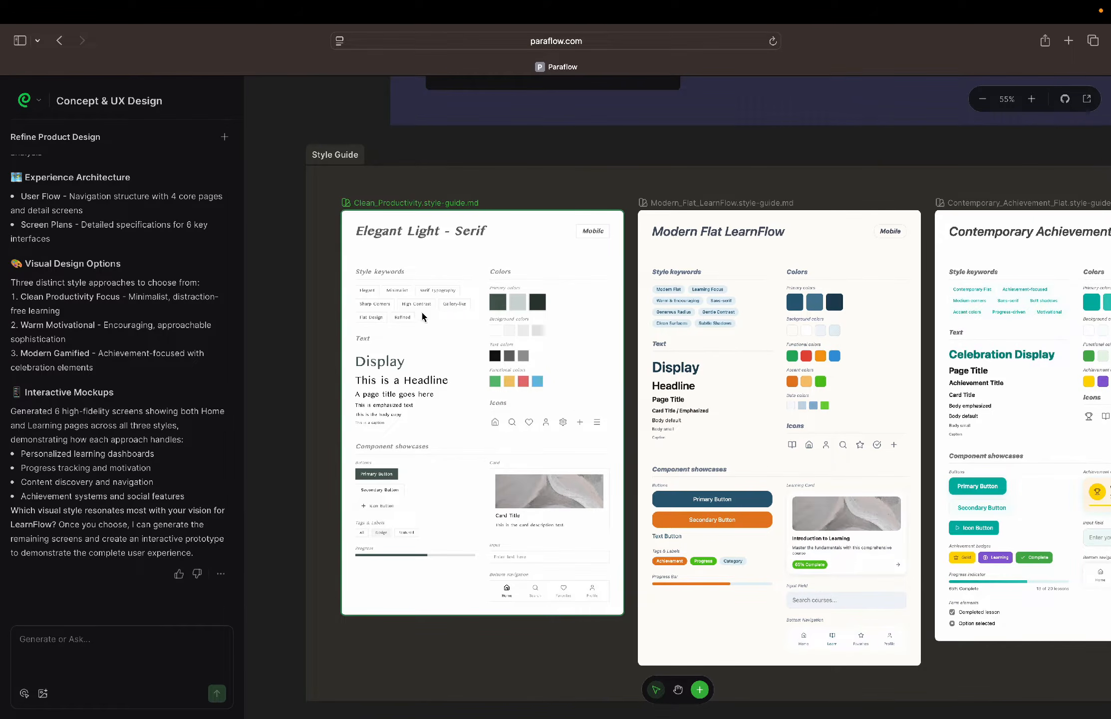
scroll(421, 420, up, 5)
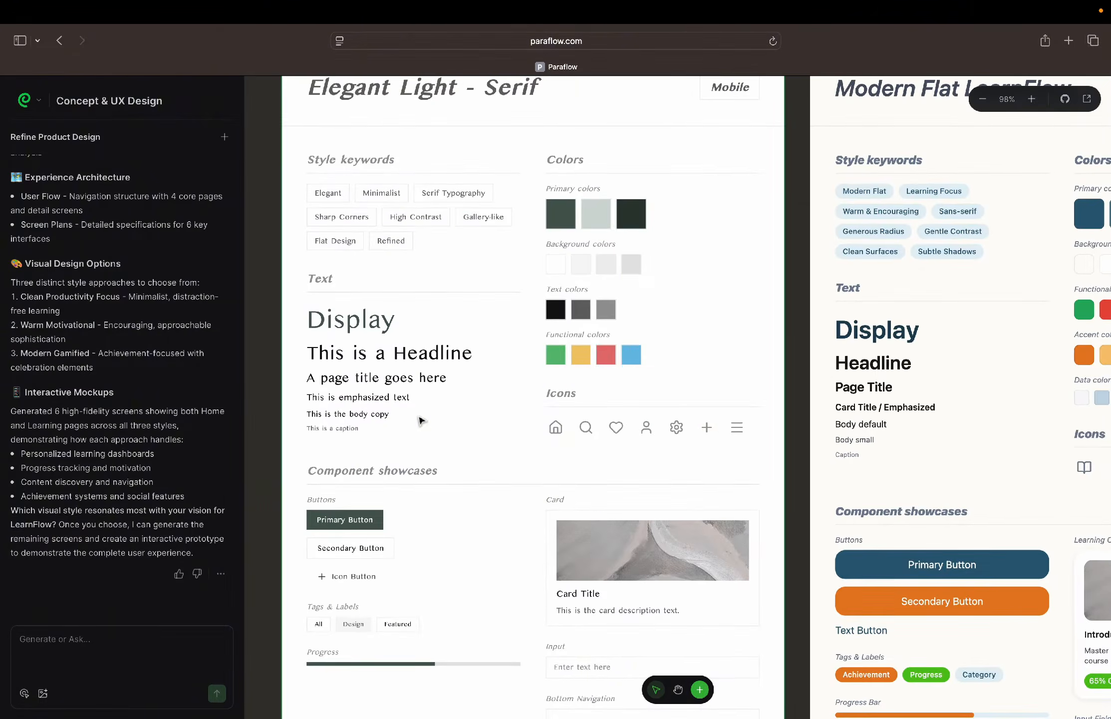
scroll(421, 421, left, 2)
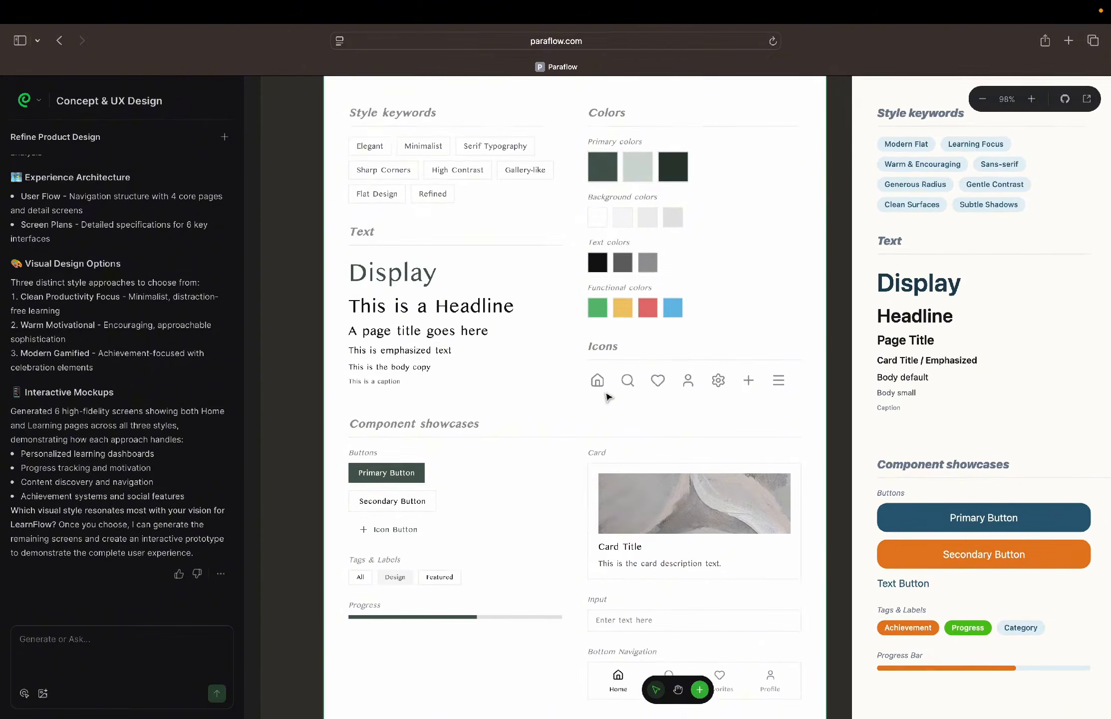
scroll(608, 397, down, 4)
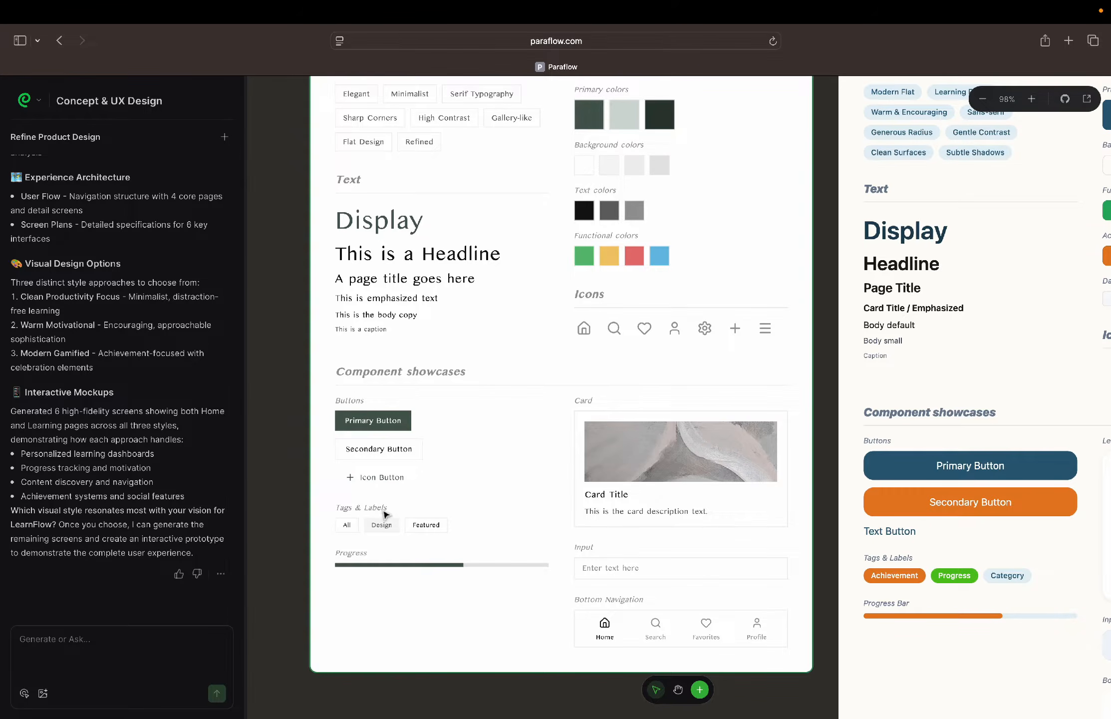
Inspect the buttons, tags and text styles of the Clean_Productivity style guide up close
scroll(346, 487, up, 10)
scroll(346, 487, up, 1)
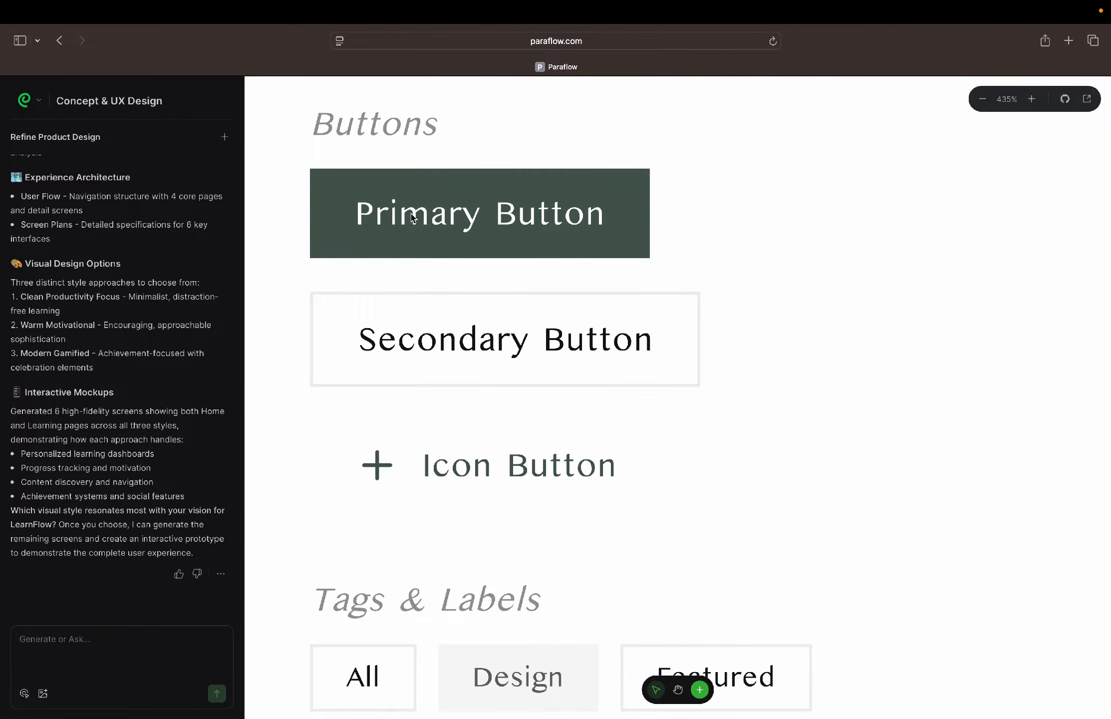
scroll(529, 310, down, 10)
scroll(529, 311, up, 5)
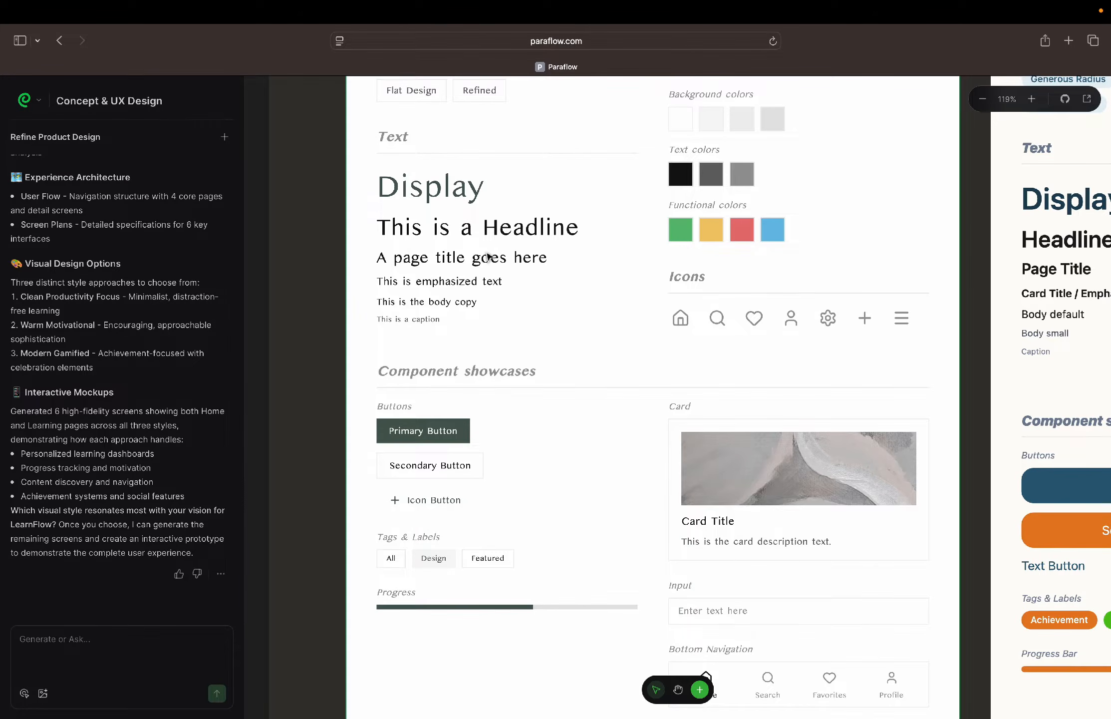
scroll(482, 262, down, 3)
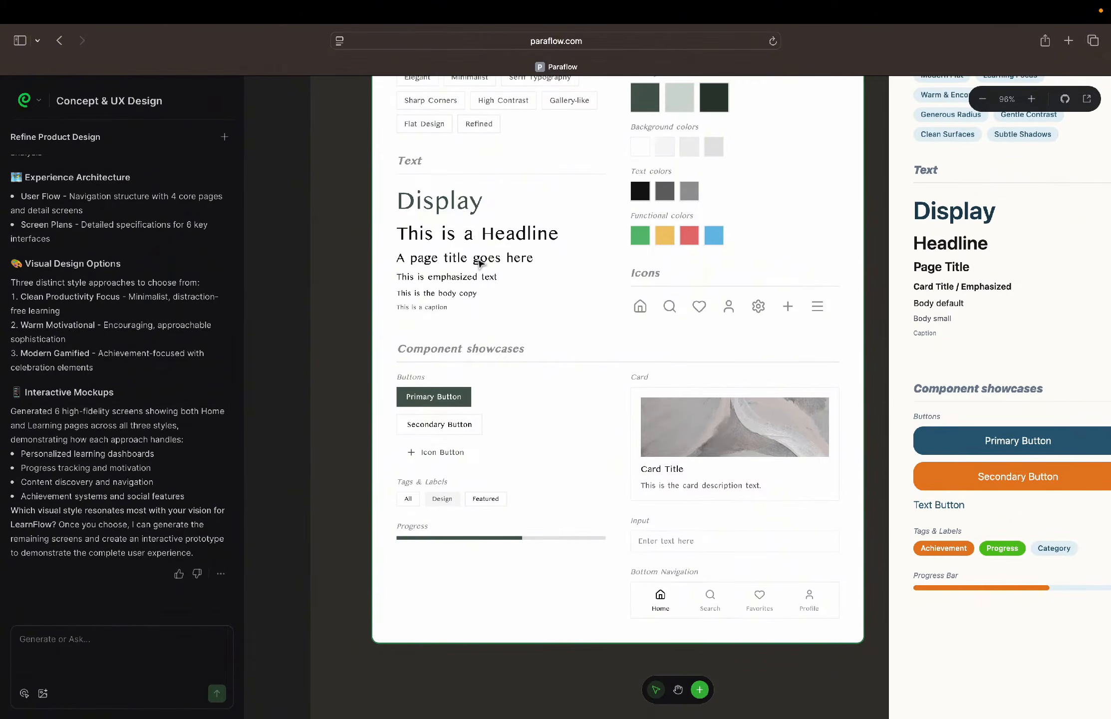
scroll(478, 263, up, 3)
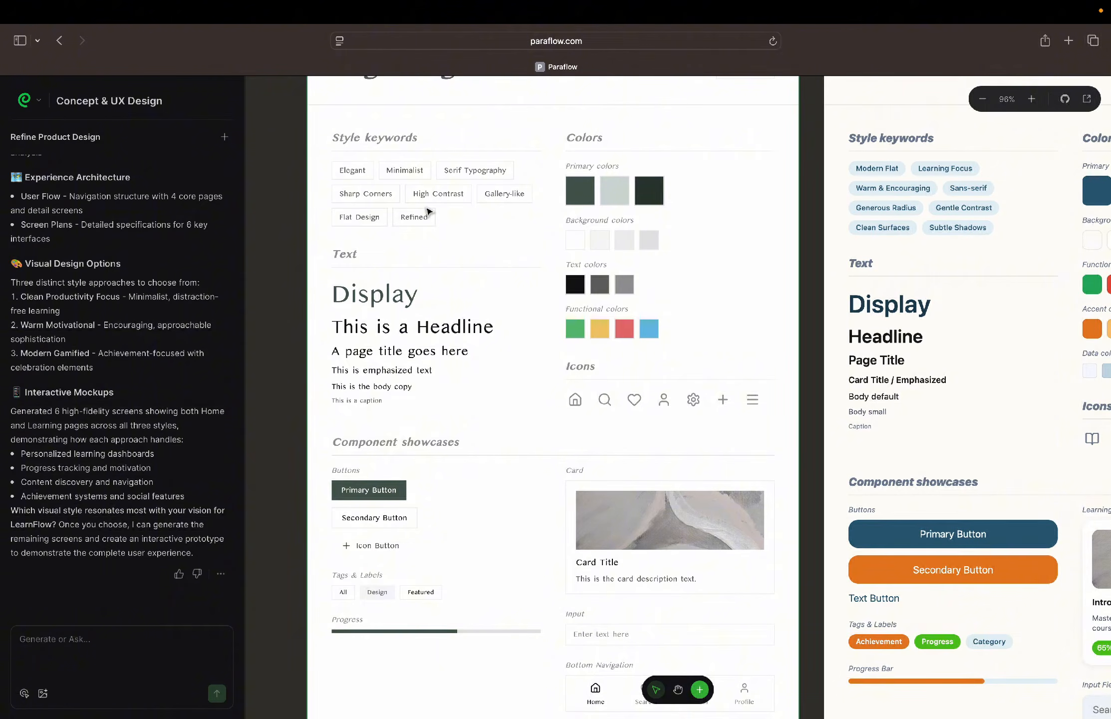
scroll(532, 271, down, 5)
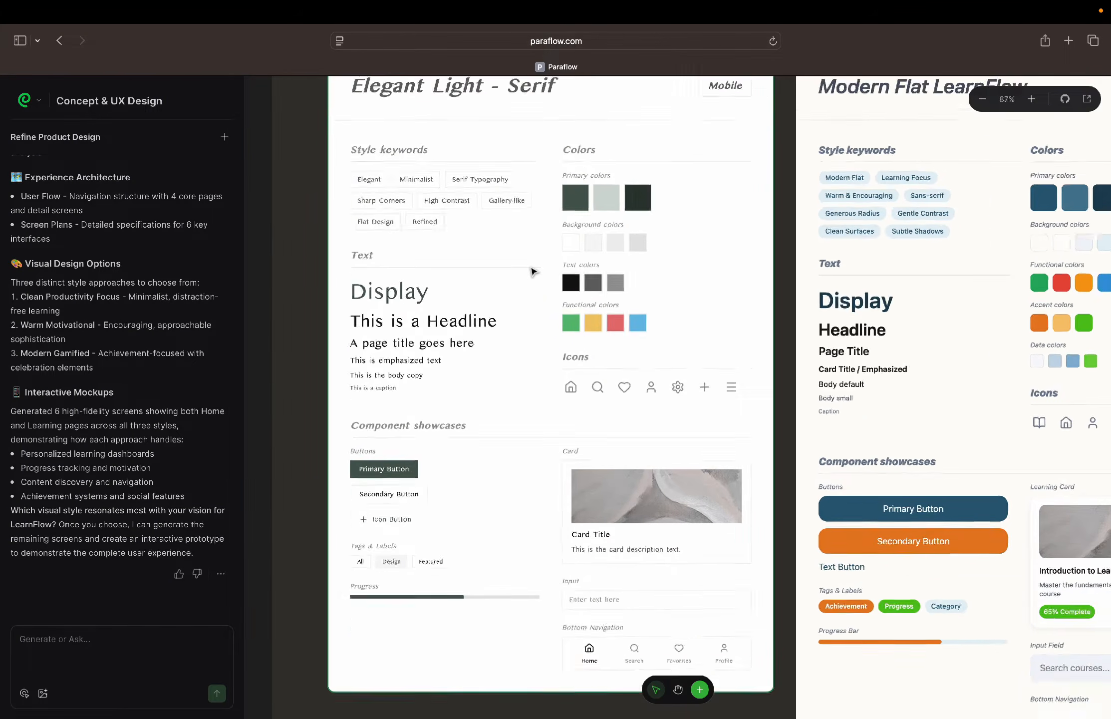
Compare the colors, typography and components of the Modern Flat LearnFlow and Contemporary Achievement Flat style guides with the Elegant Light - Serif one
scroll(532, 271, right, 5)
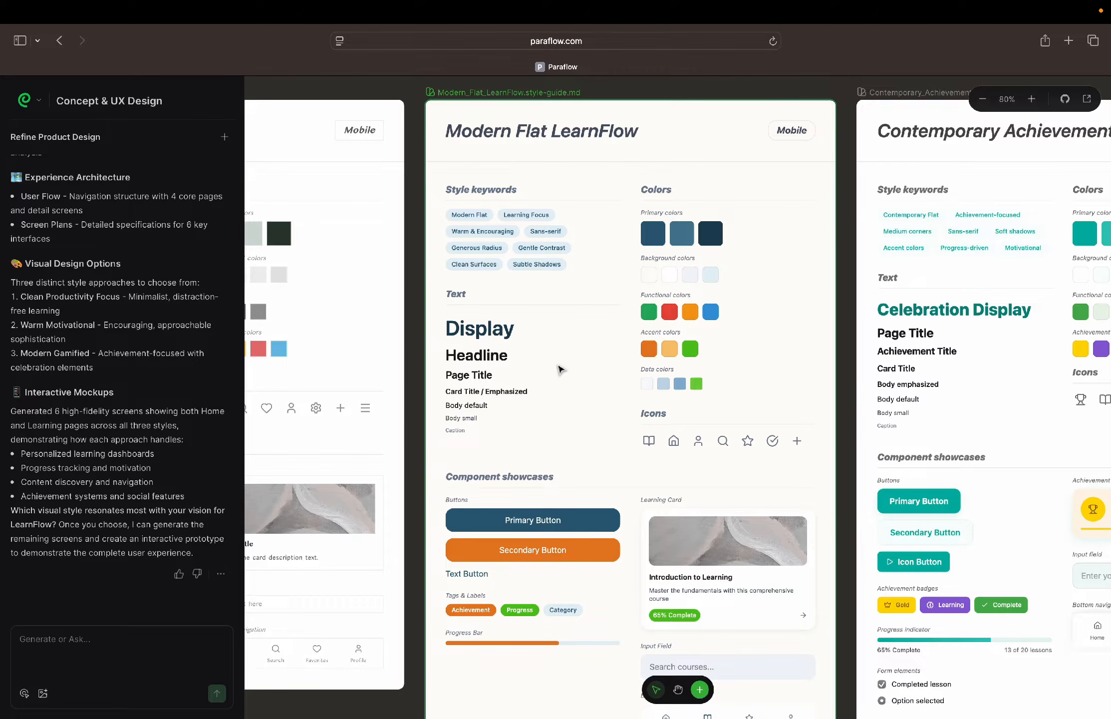
scroll(561, 368, left, 2)
scroll(560, 368, left, 3)
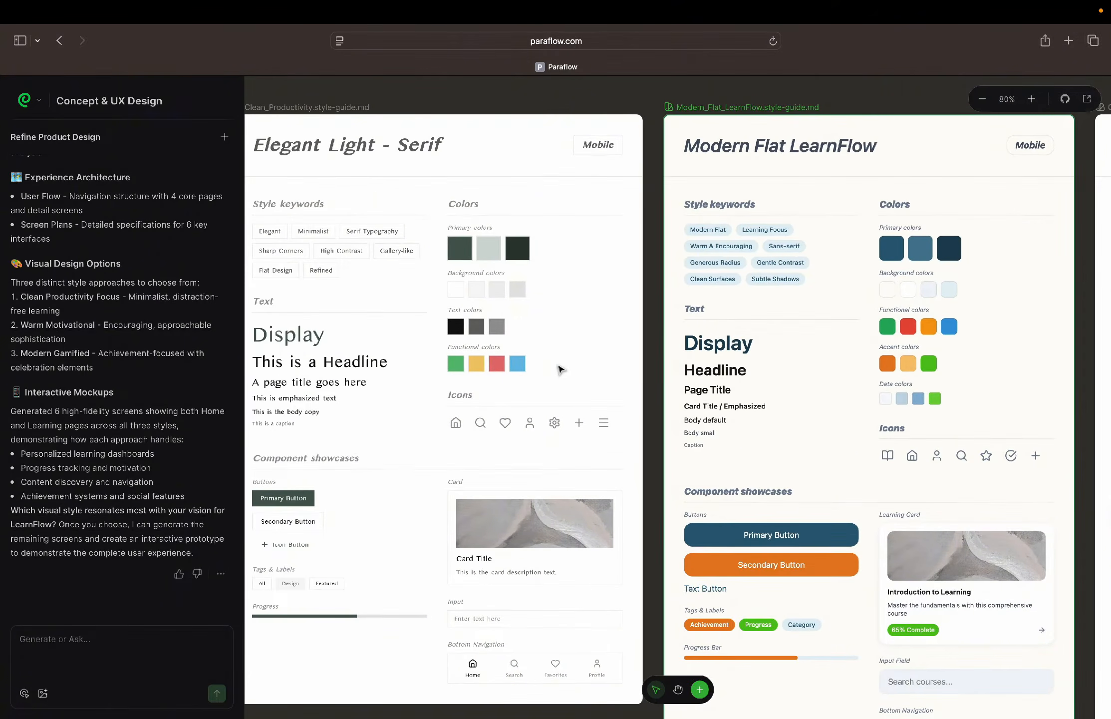
scroll(560, 369, right, 10)
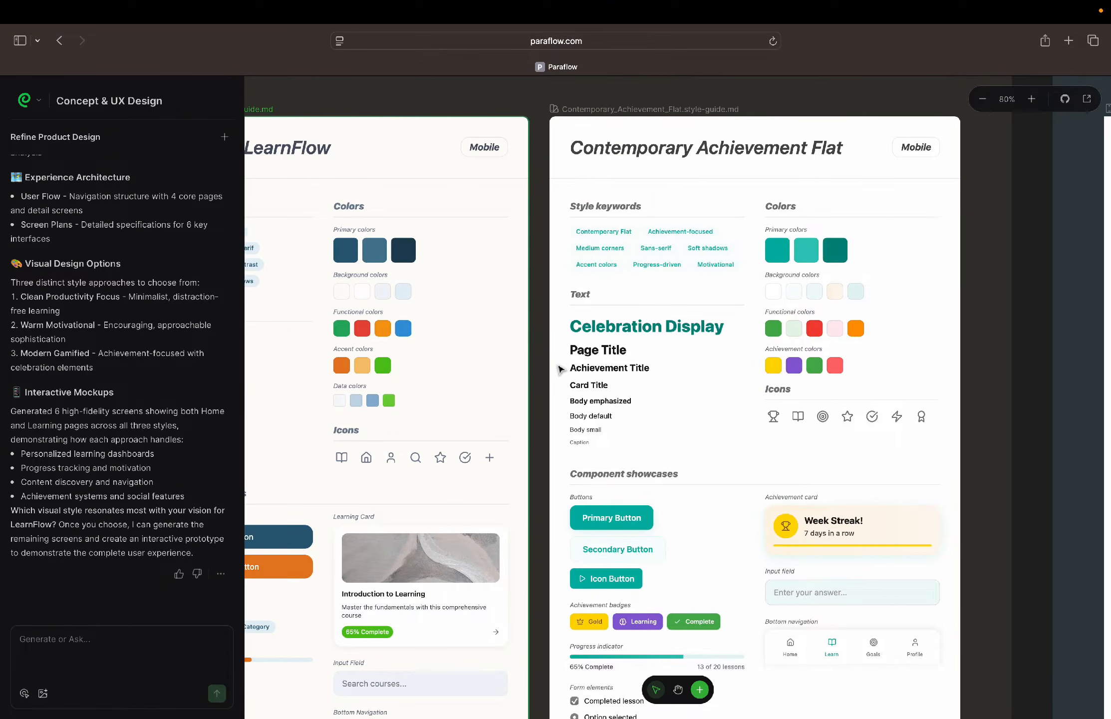
scroll(560, 369, down, 3)
scroll(560, 369, left, 1)
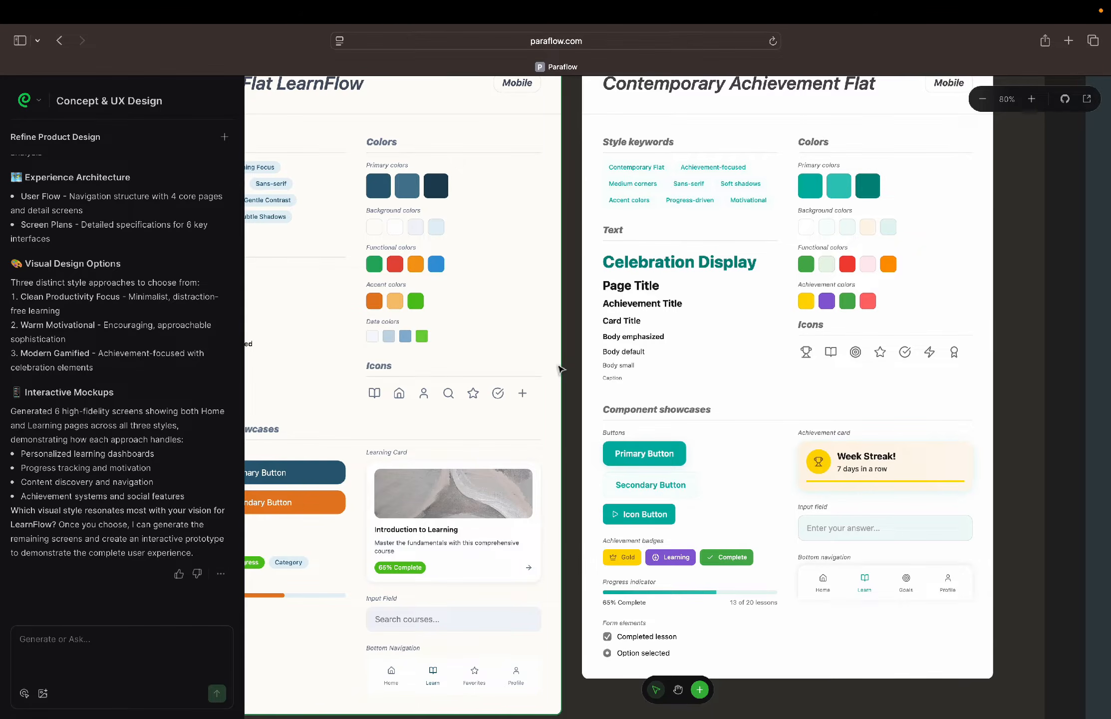
scroll(560, 369, up, 2)
scroll(560, 369, left, 1)
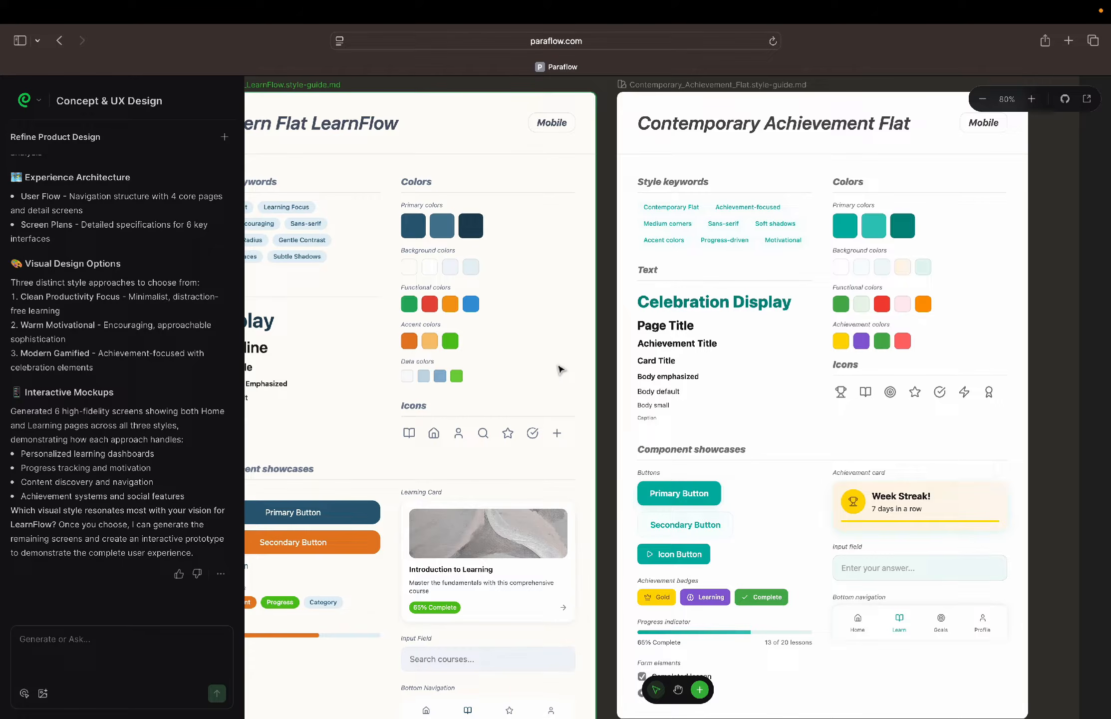
scroll(560, 368, left, 10)
scroll(560, 369, up, 1)
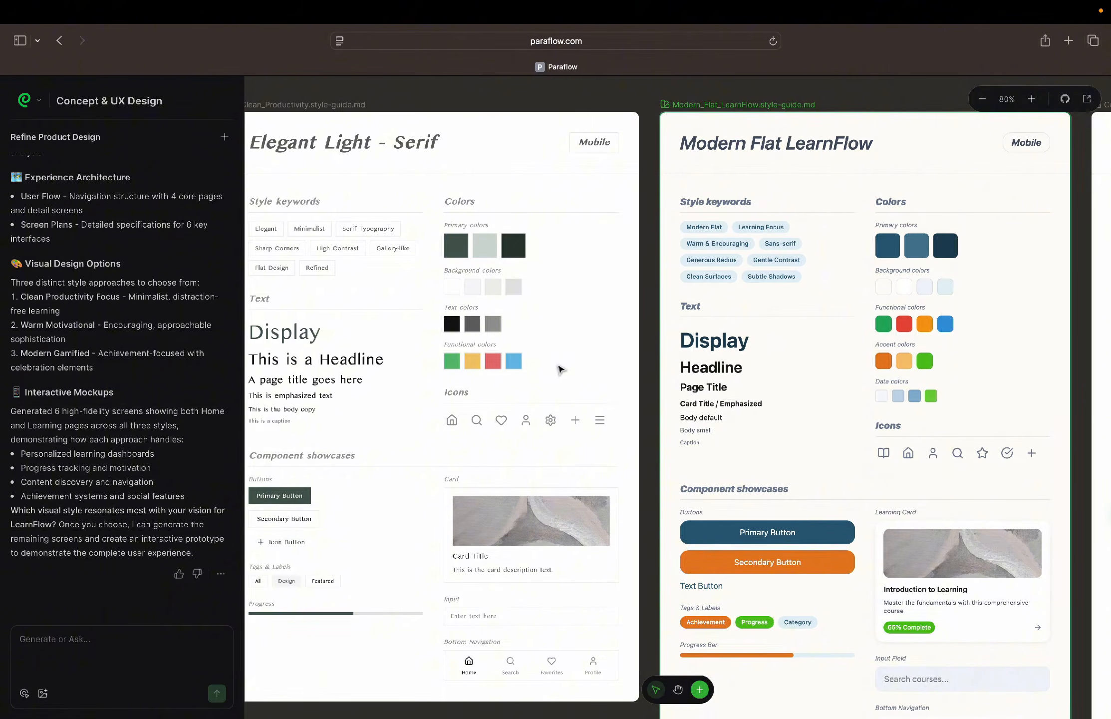
scroll(560, 369, right, 5)
scroll(560, 369, up, 1)
scroll(560, 368, right, 2)
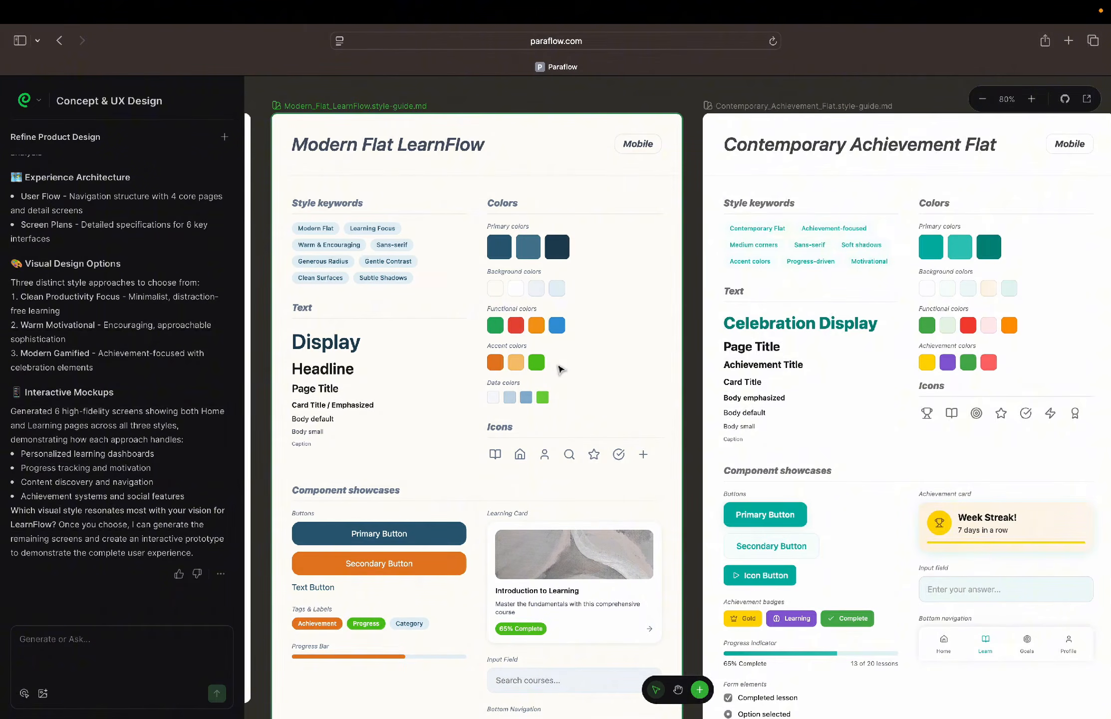
Select the Contemporary_Achievement_Flat style guide and open its additional options
click(839, 109)
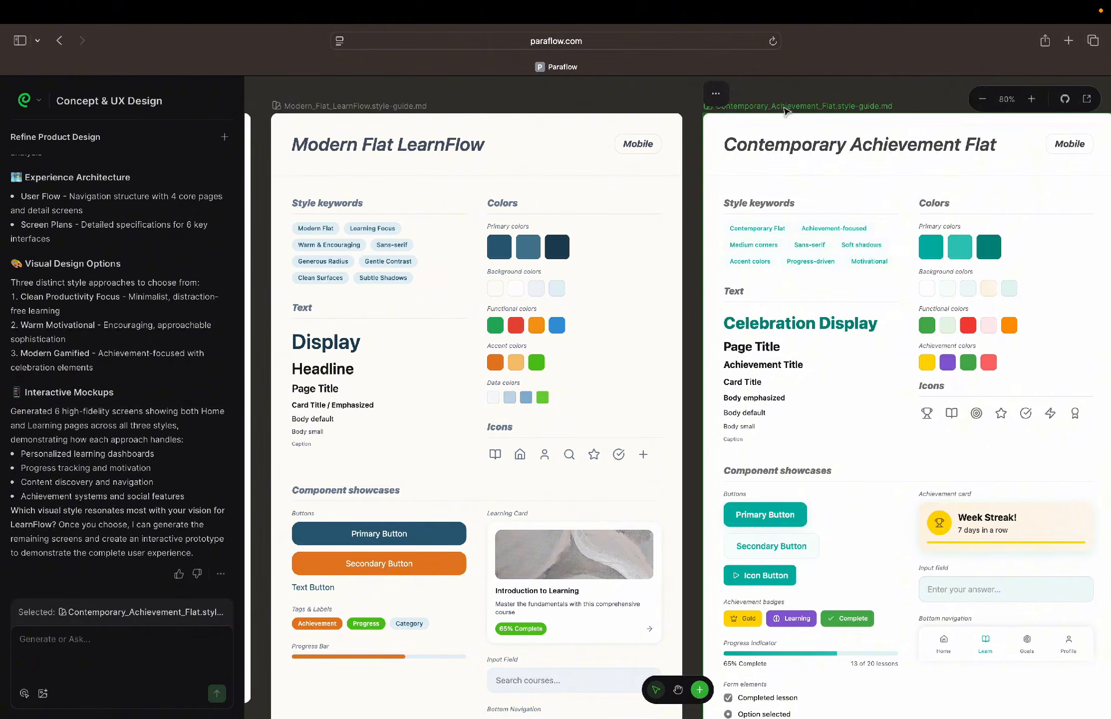
click(719, 96)
click(741, 155)
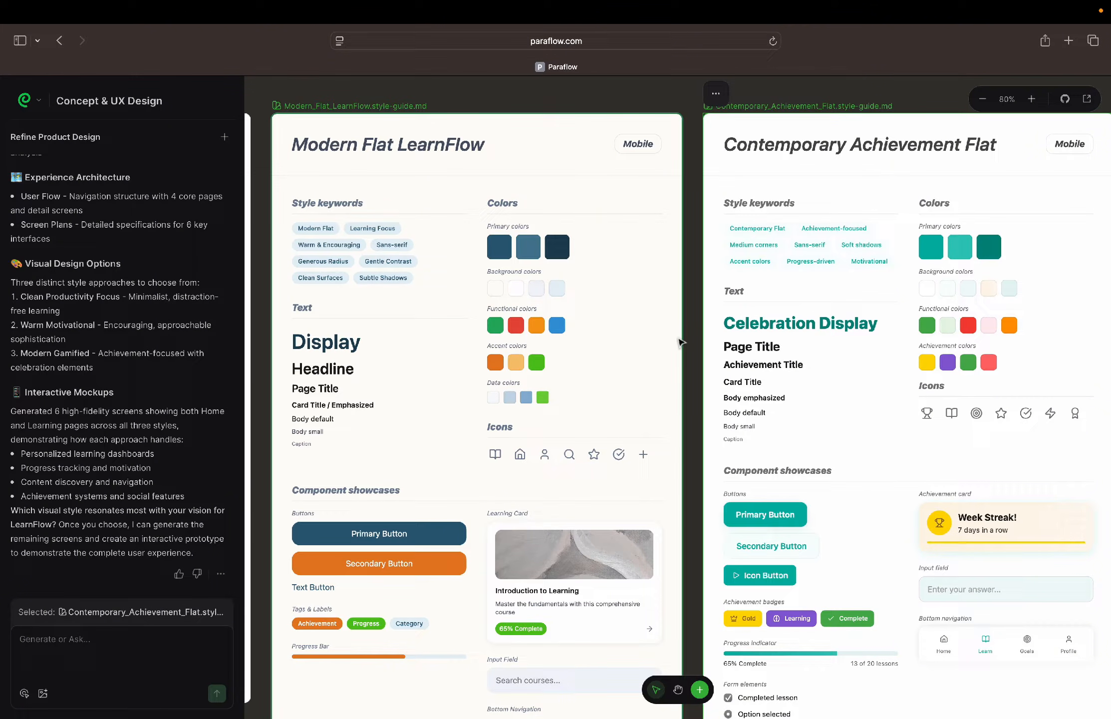
scroll(682, 342, down, 5)
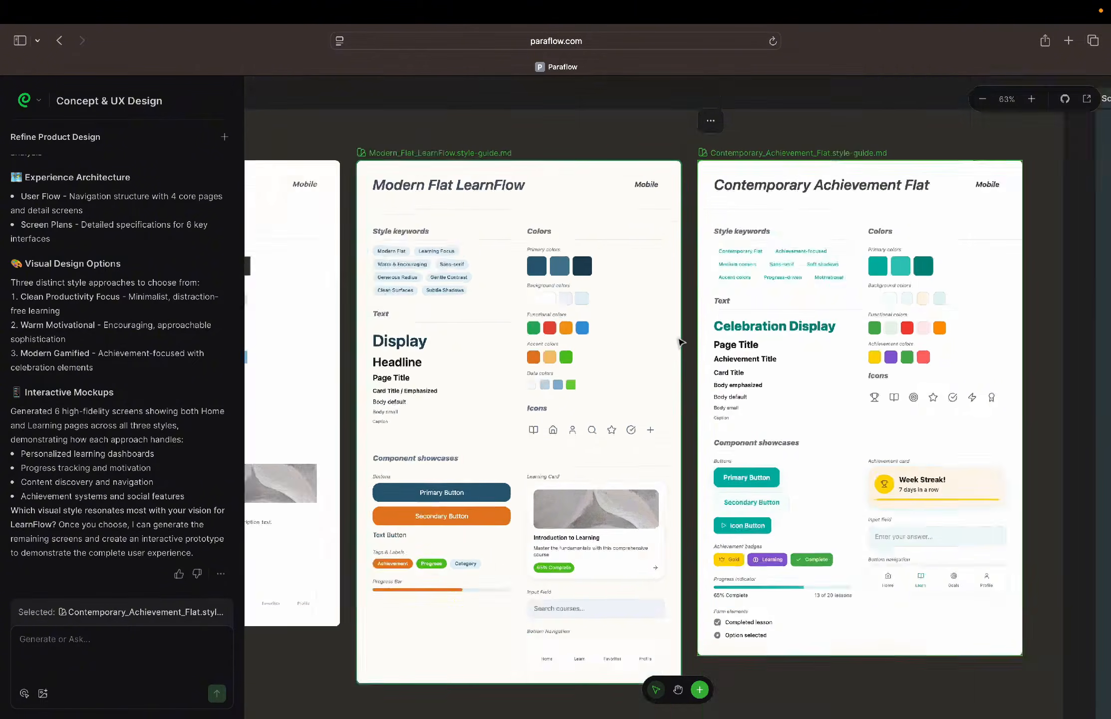
Examine the Home and Learning mockups in Screen & Prototype across the clean-productivity, warm-motivational and modern-gamified styles, both up close and side by side
scroll(681, 343, right, 8)
scroll(681, 342, right, 8)
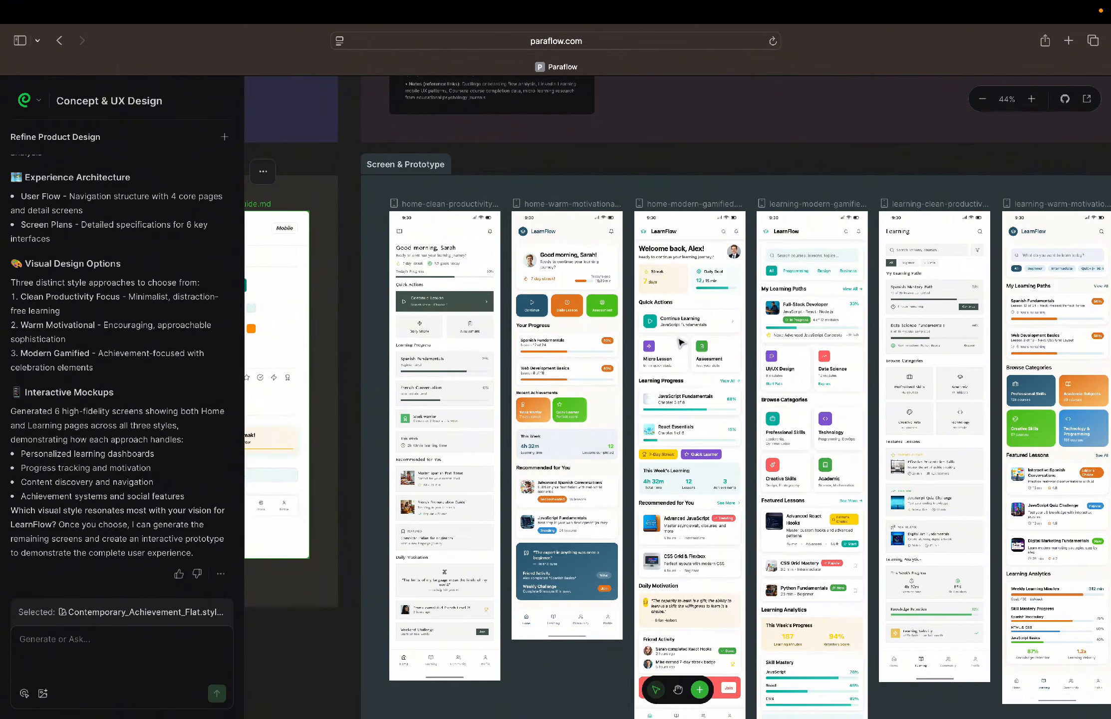
scroll(679, 342, down, 3)
scroll(679, 342, right, 4)
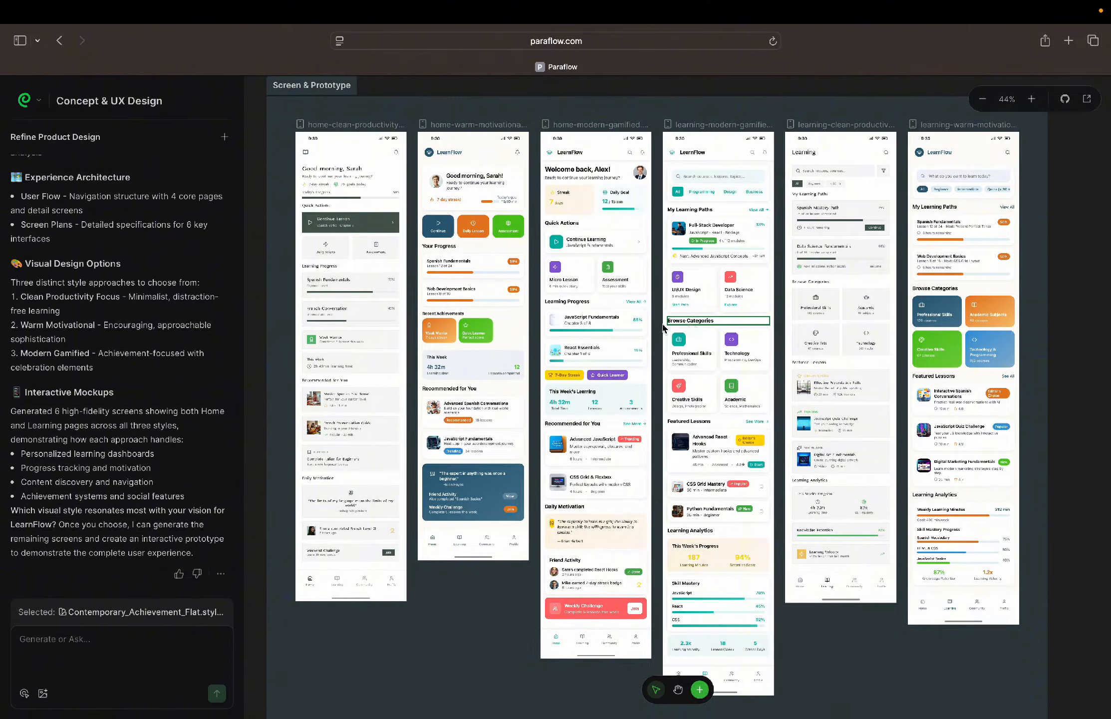
scroll(318, 323, up, 5)
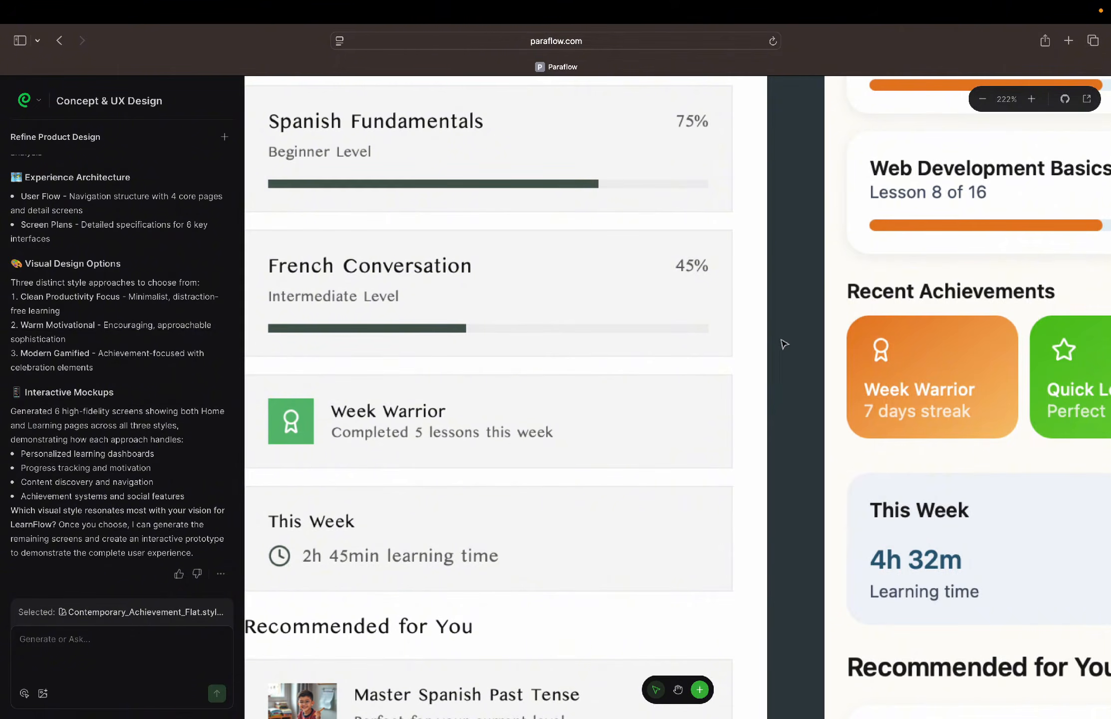
scroll(785, 344, down, 4)
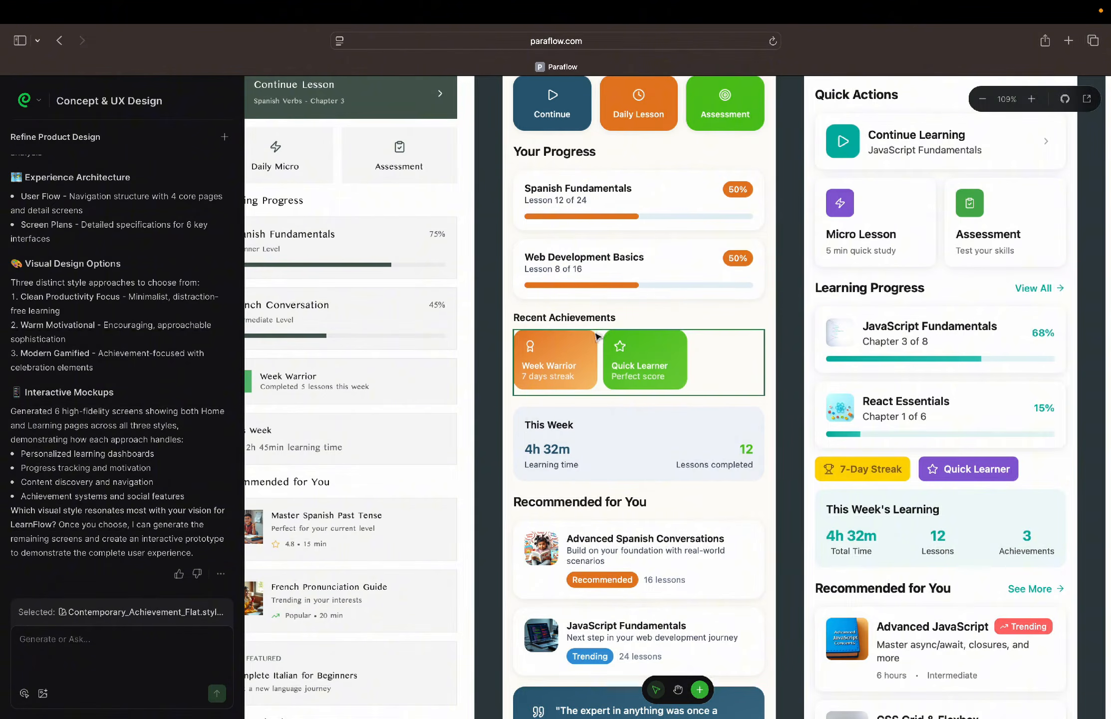
scroll(599, 340, down, 3)
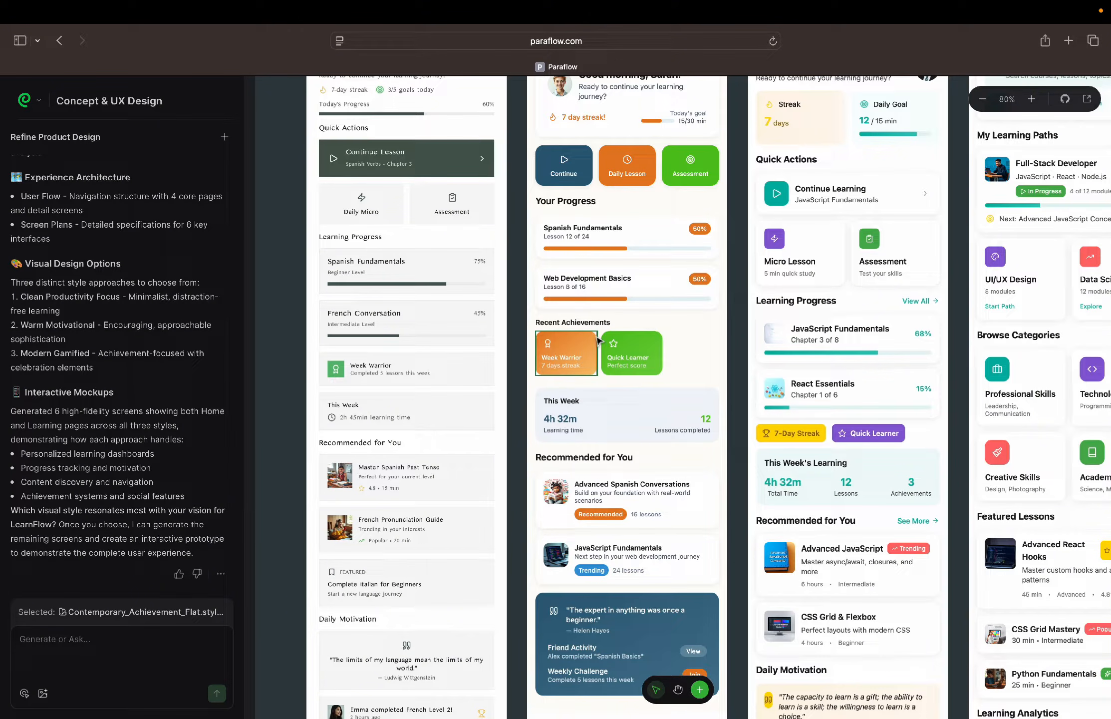
scroll(599, 341, down, 5)
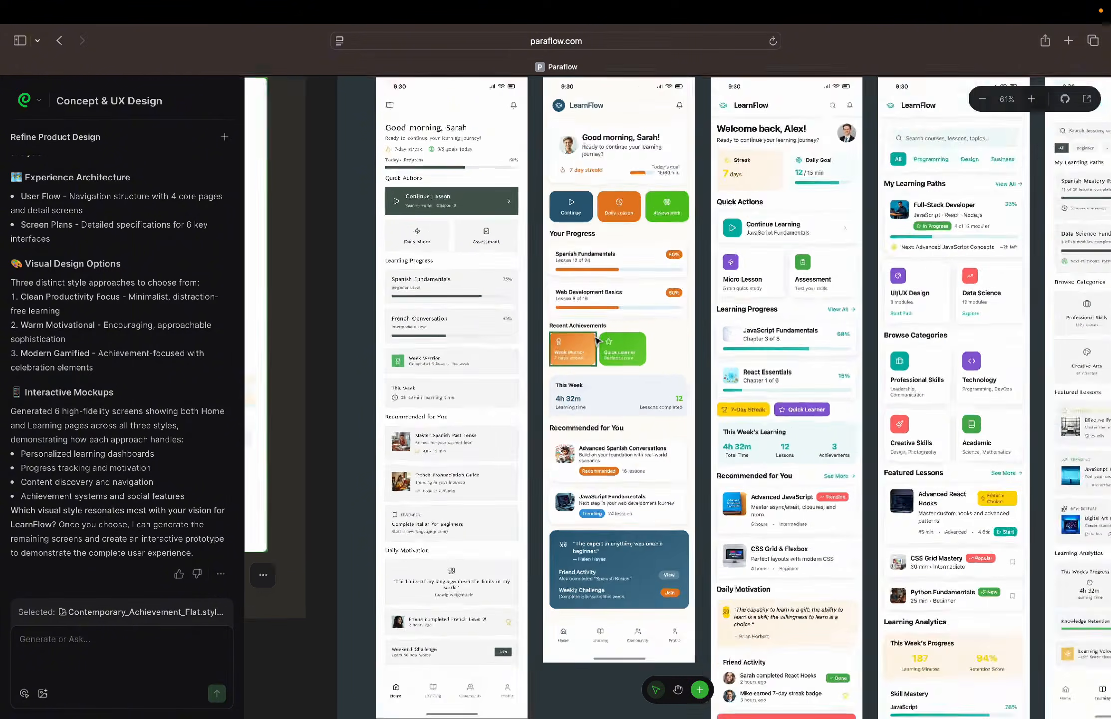
scroll(598, 340, right, 5)
scroll(598, 341, up, 1)
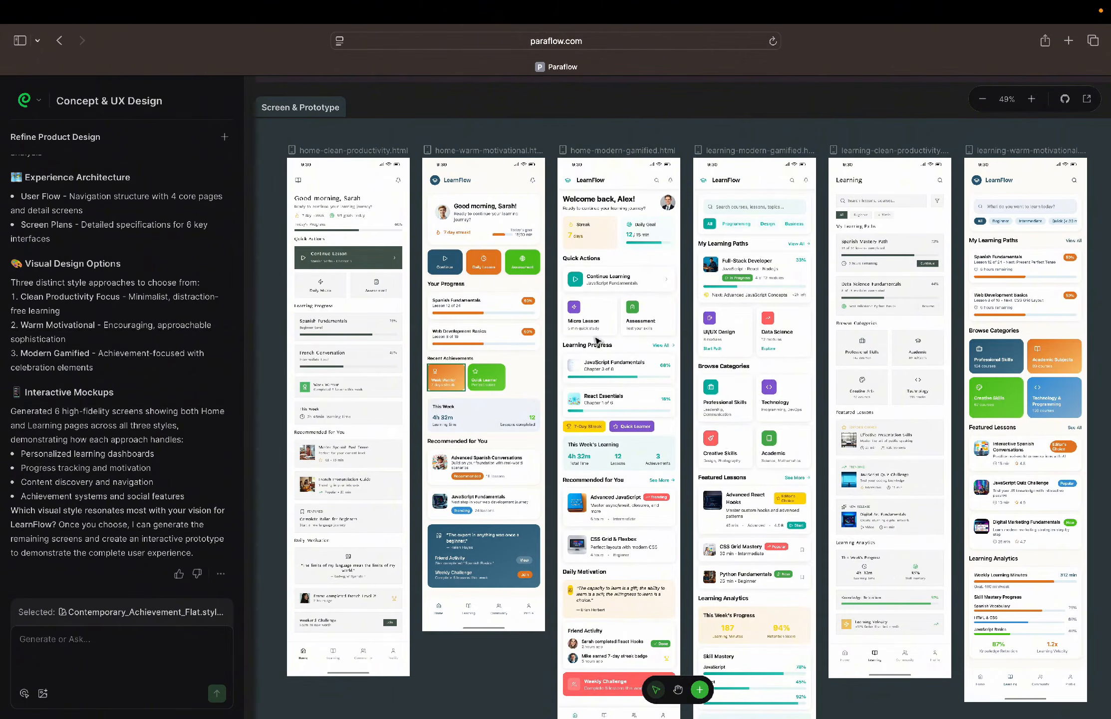
scroll(598, 341, down, 1)
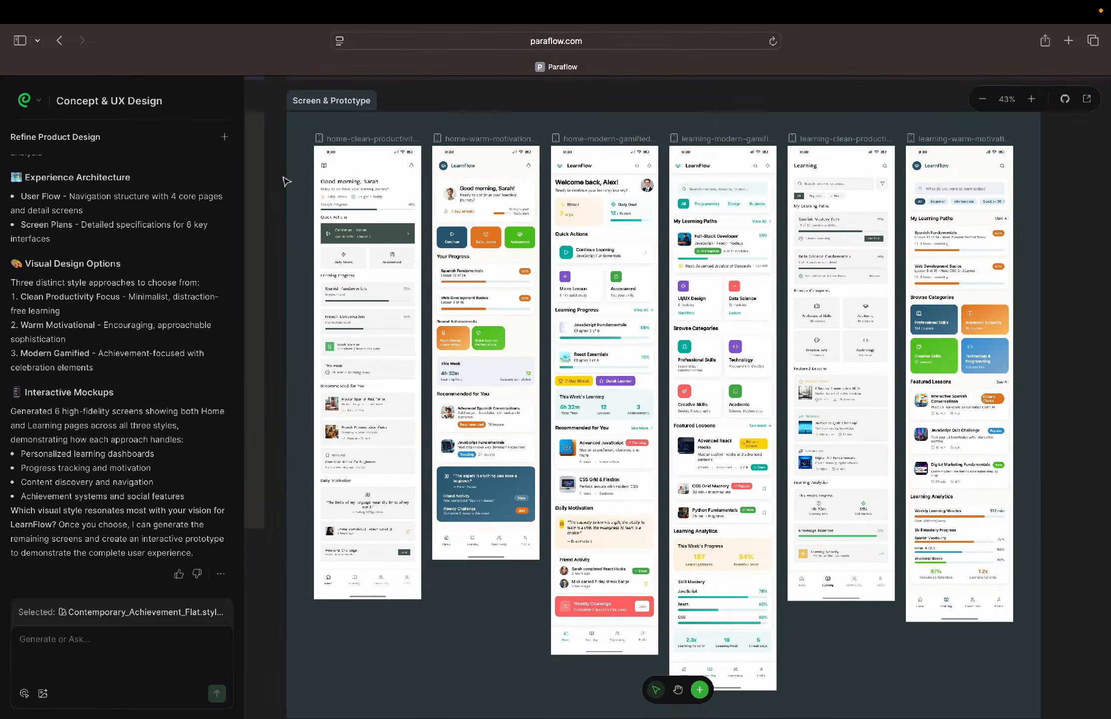
Return to the project home page and look at the Import Design upload window, closing it without importing a file
click(29, 100)
click(70, 139)
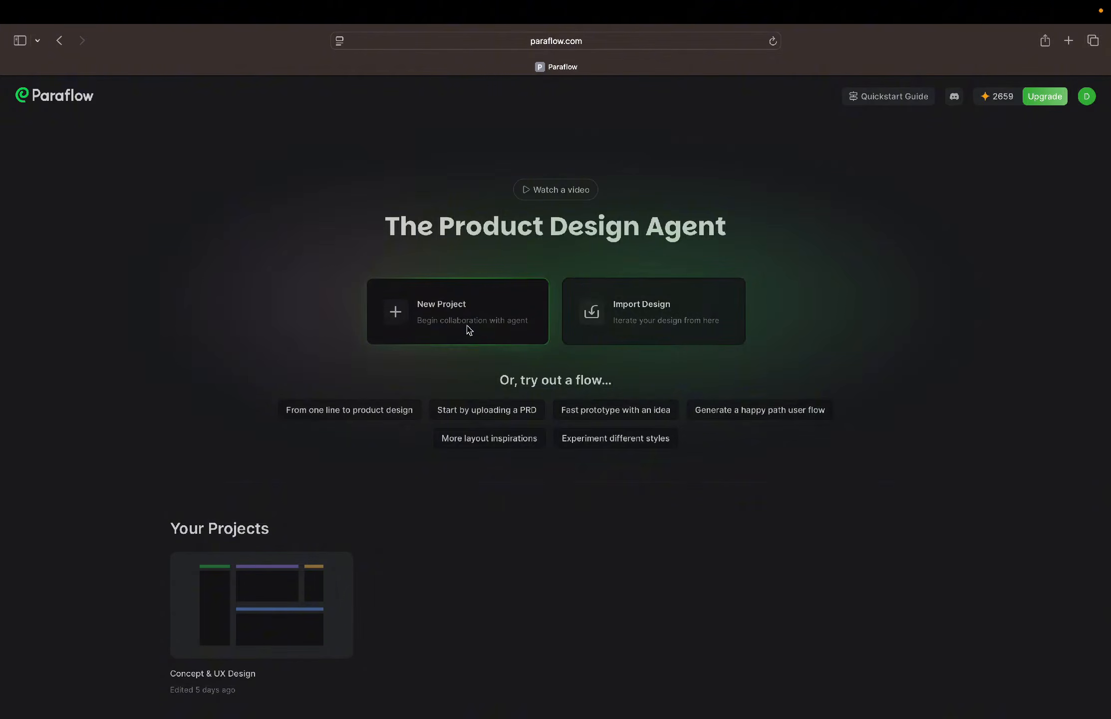
click(648, 321)
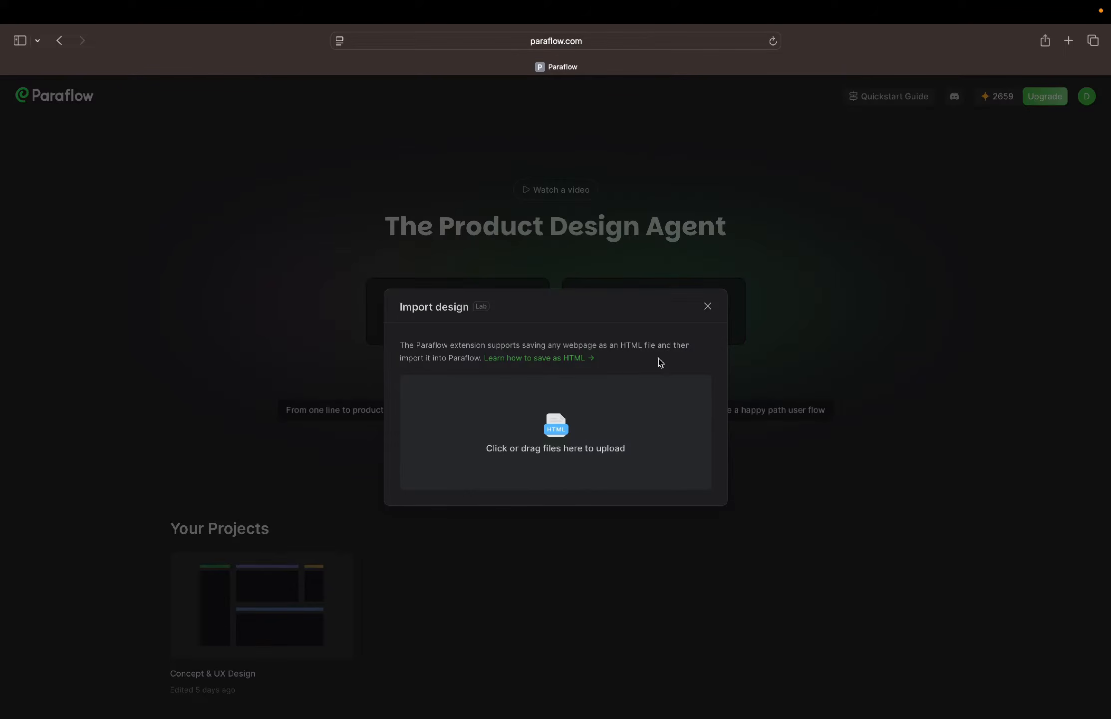
click(709, 307)
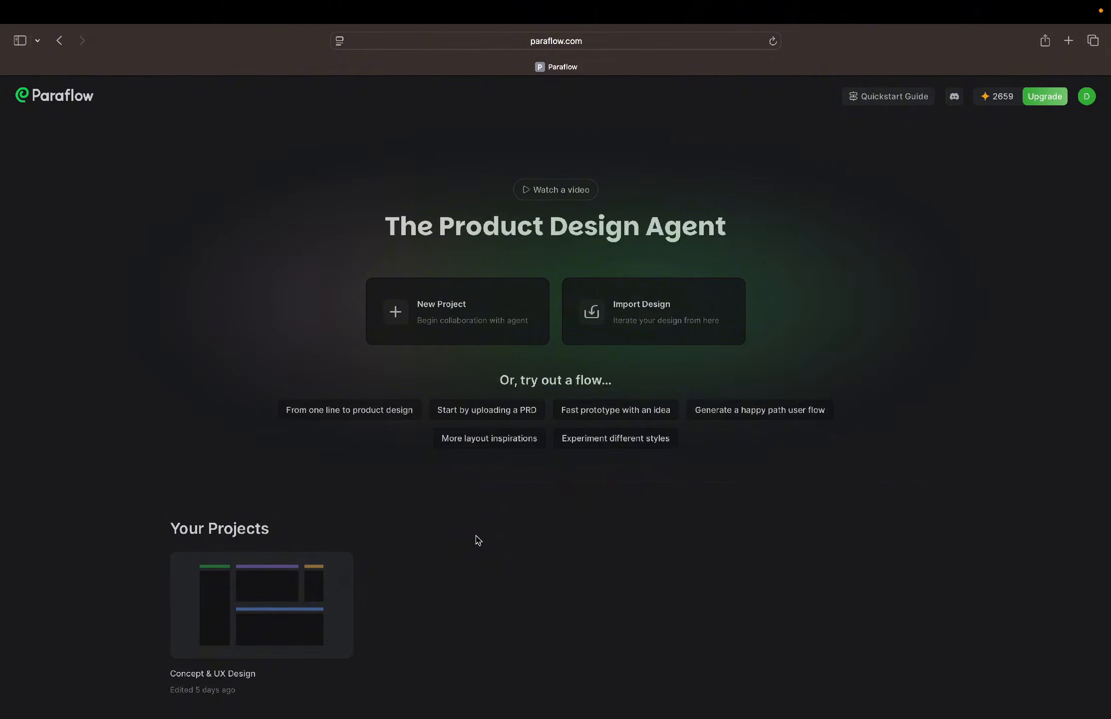
Browse the example Use Cases on the home page and check the account's credit balance
scroll(626, 536, down, 6)
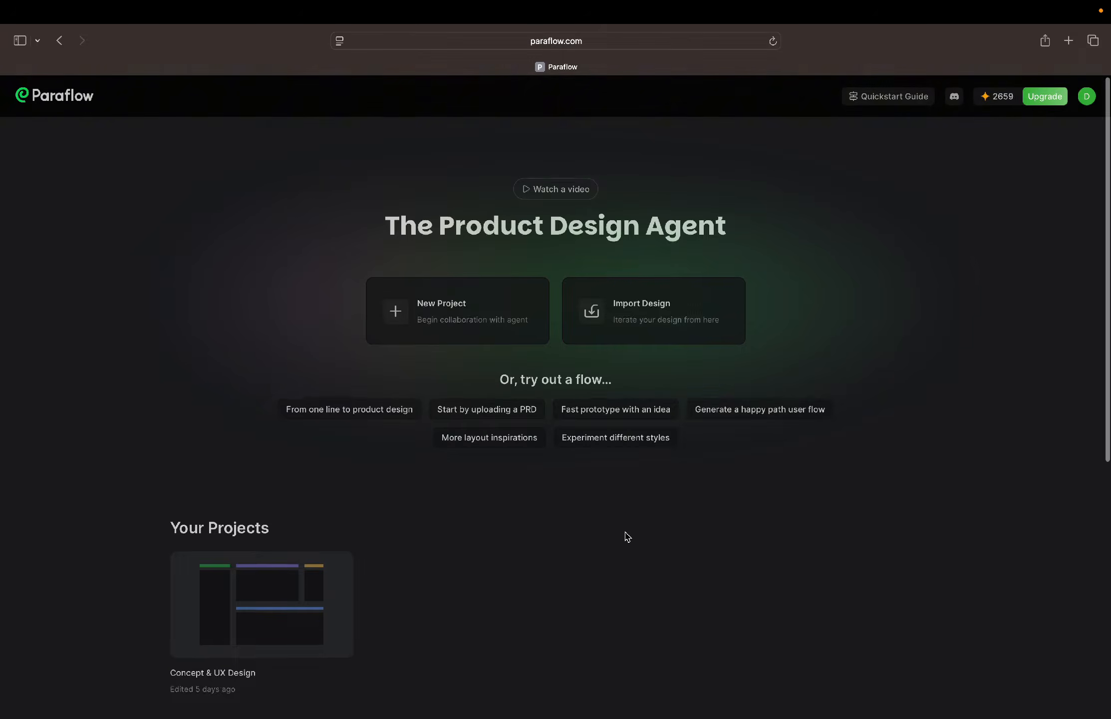
scroll(626, 536, down, 2)
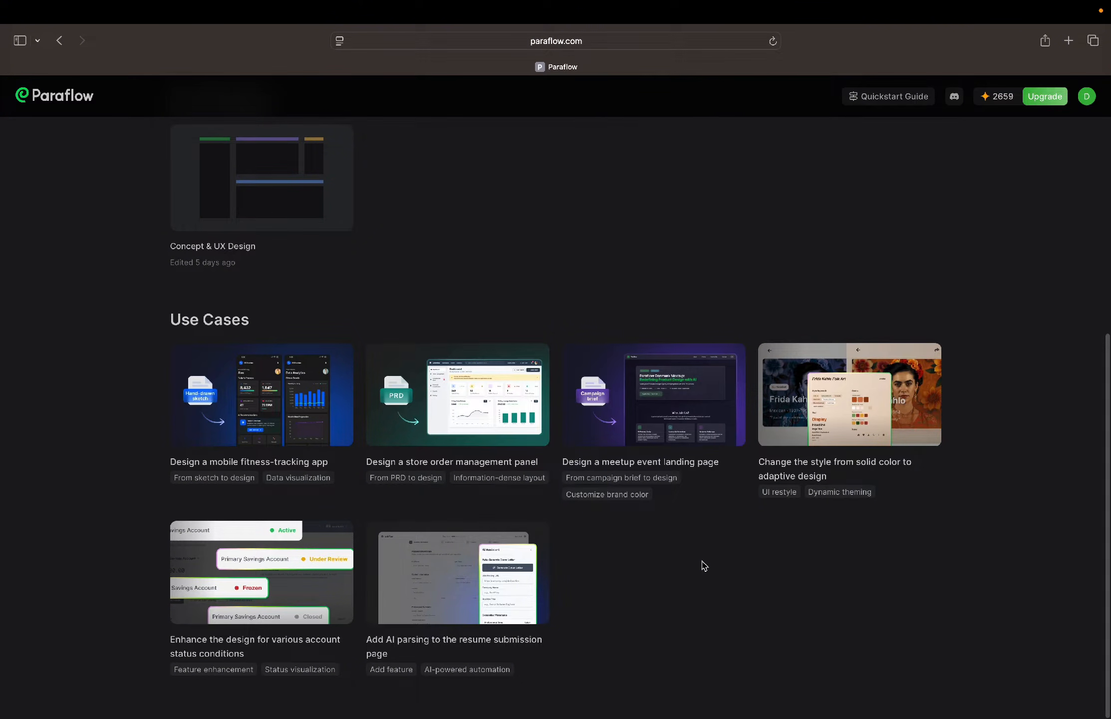
scroll(704, 565, up, 10)
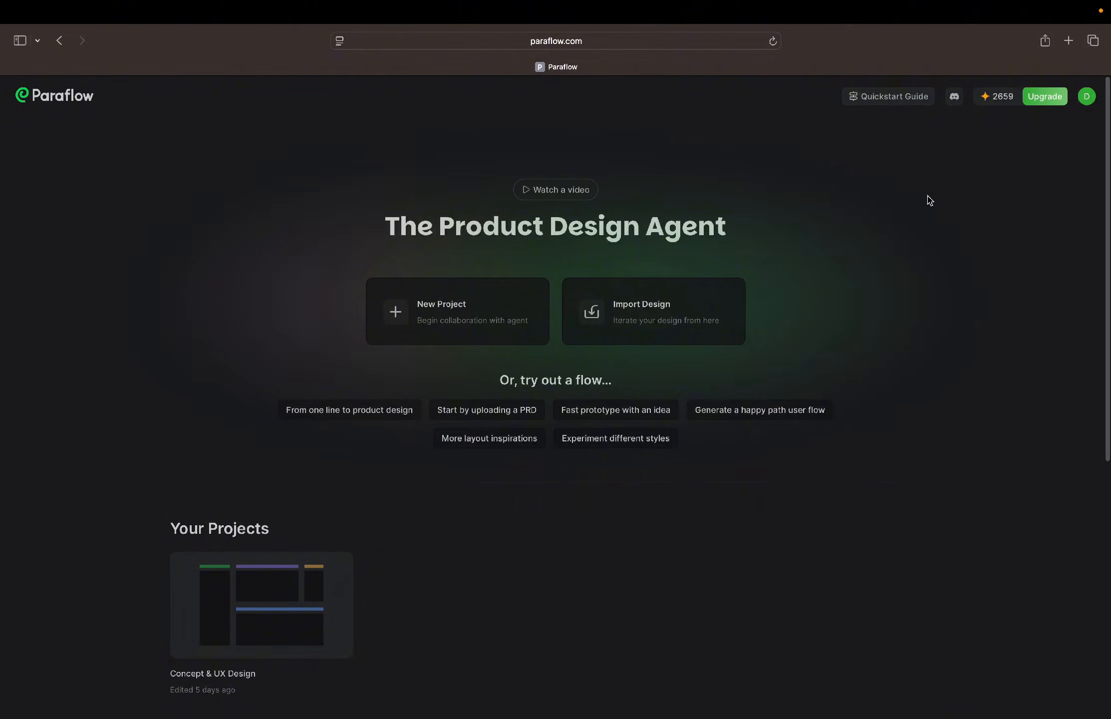
click(996, 98)
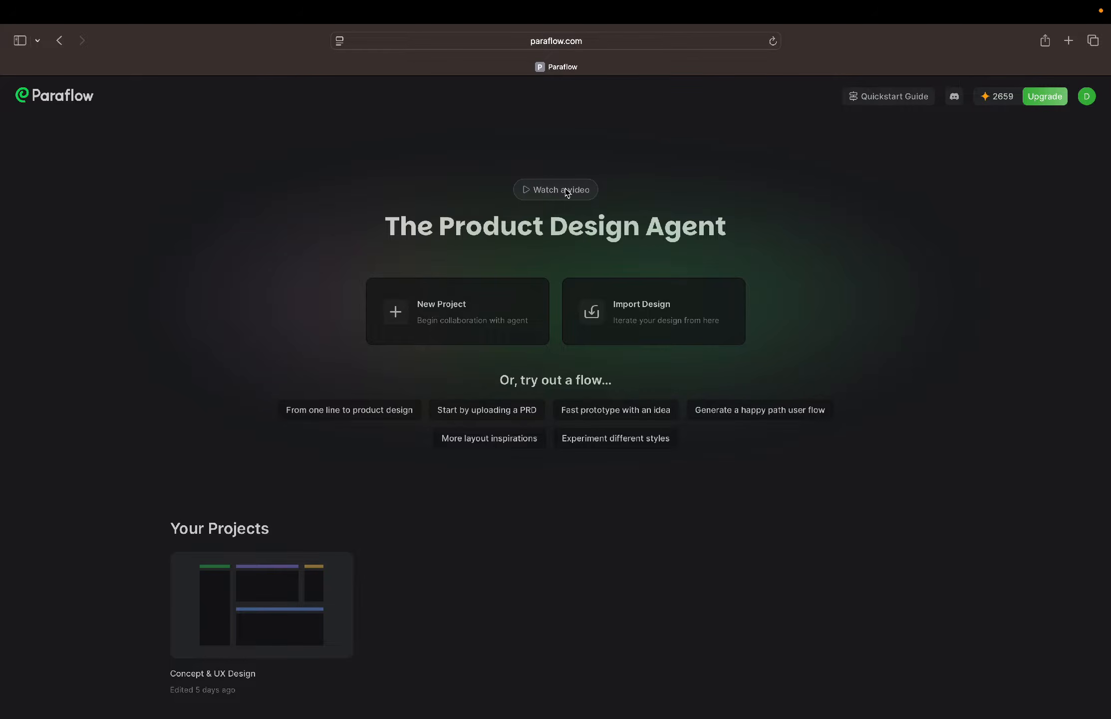
Create a new project and submit "We are looking into developing a finance app that let's users send and receive money from cross borders"
click(460, 324)
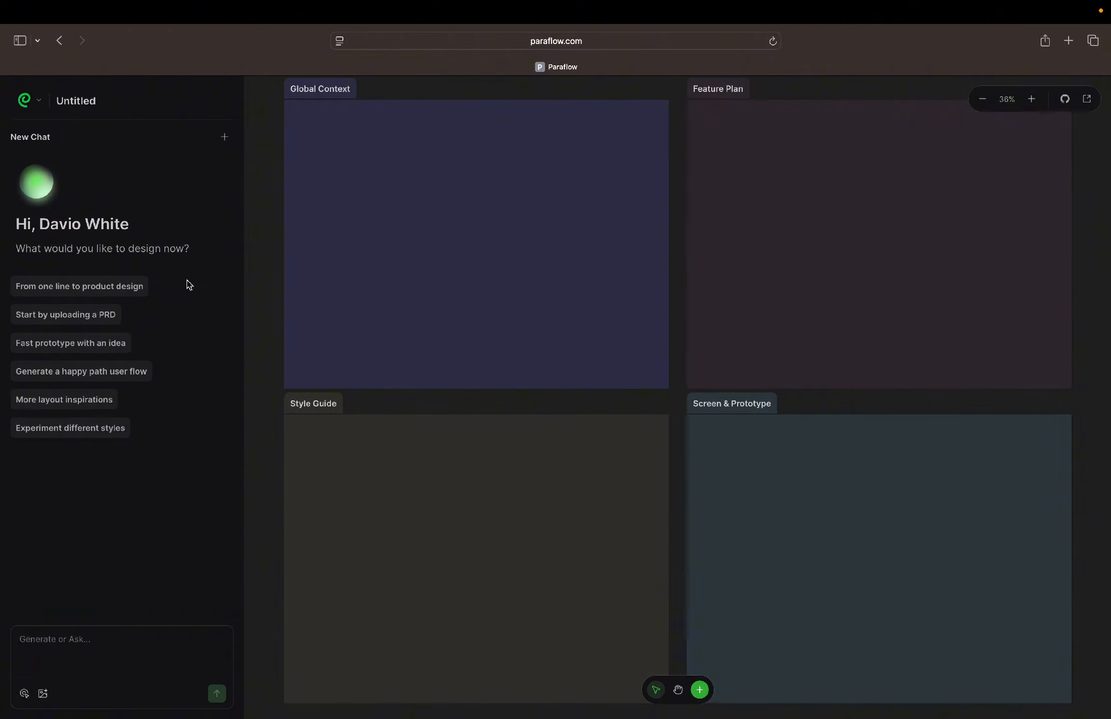
click(73, 649)
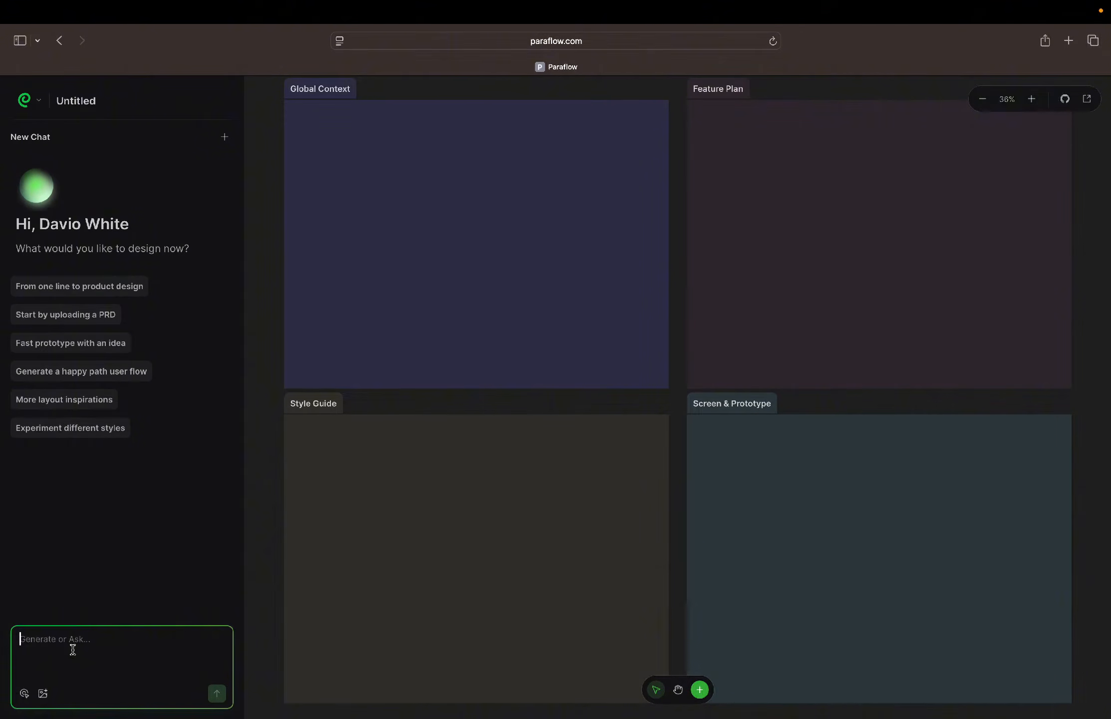
text(We ar)
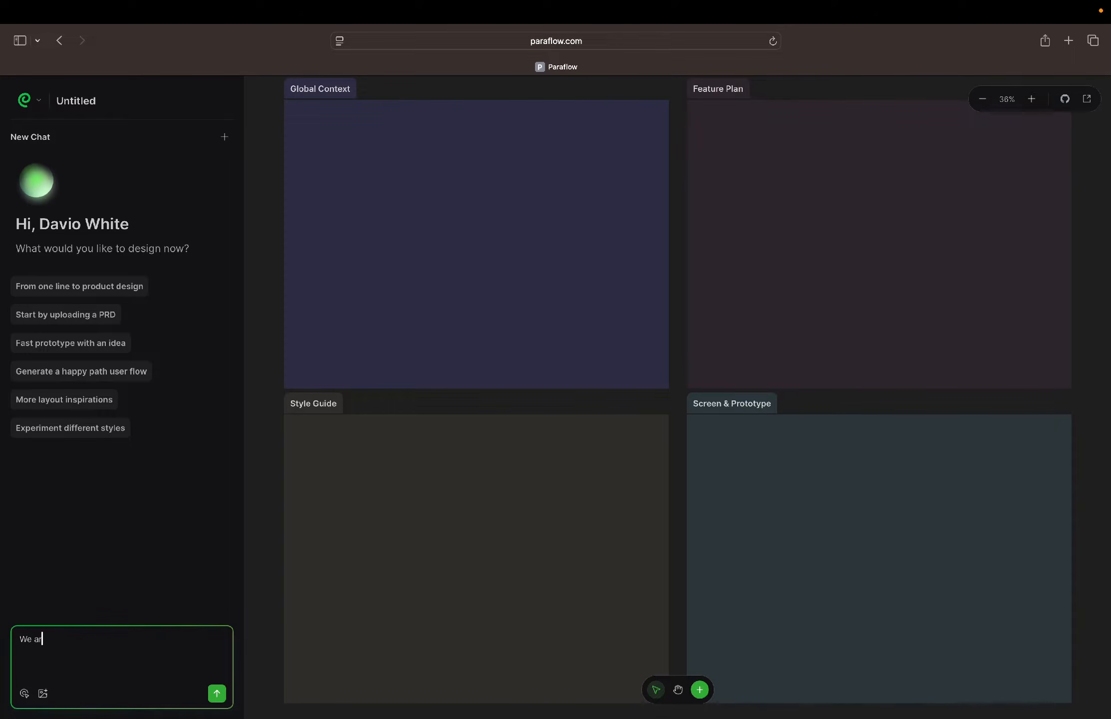
text(e looking into developing a finance app that let's users send and receive money)
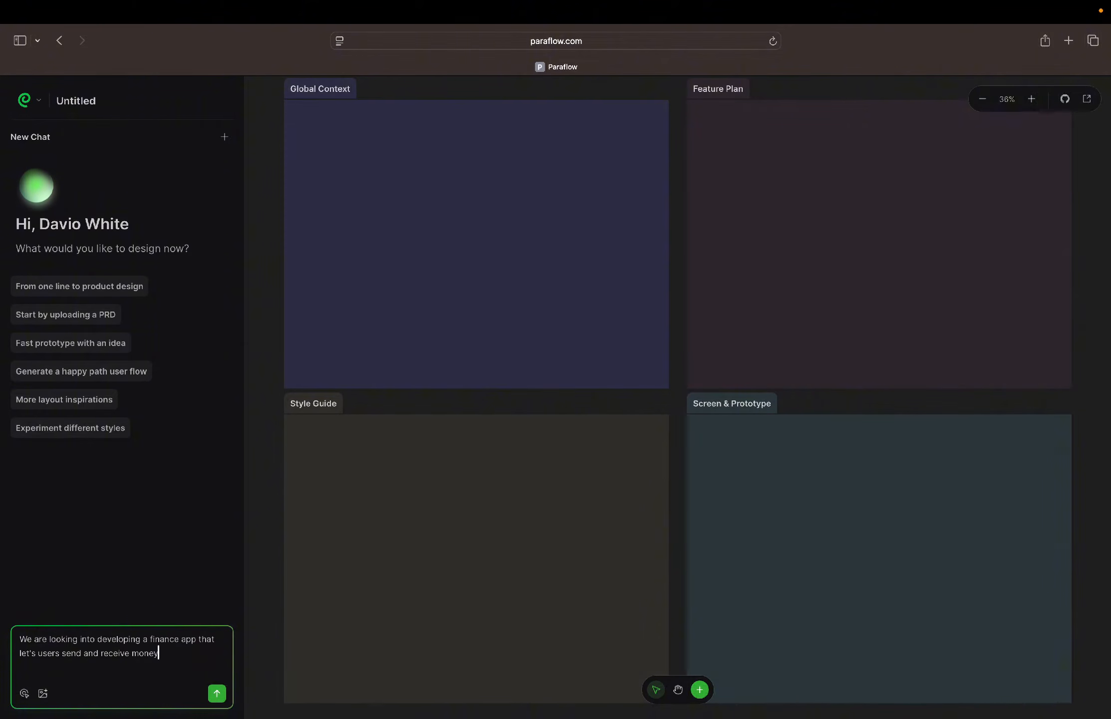
text( from cross bor)
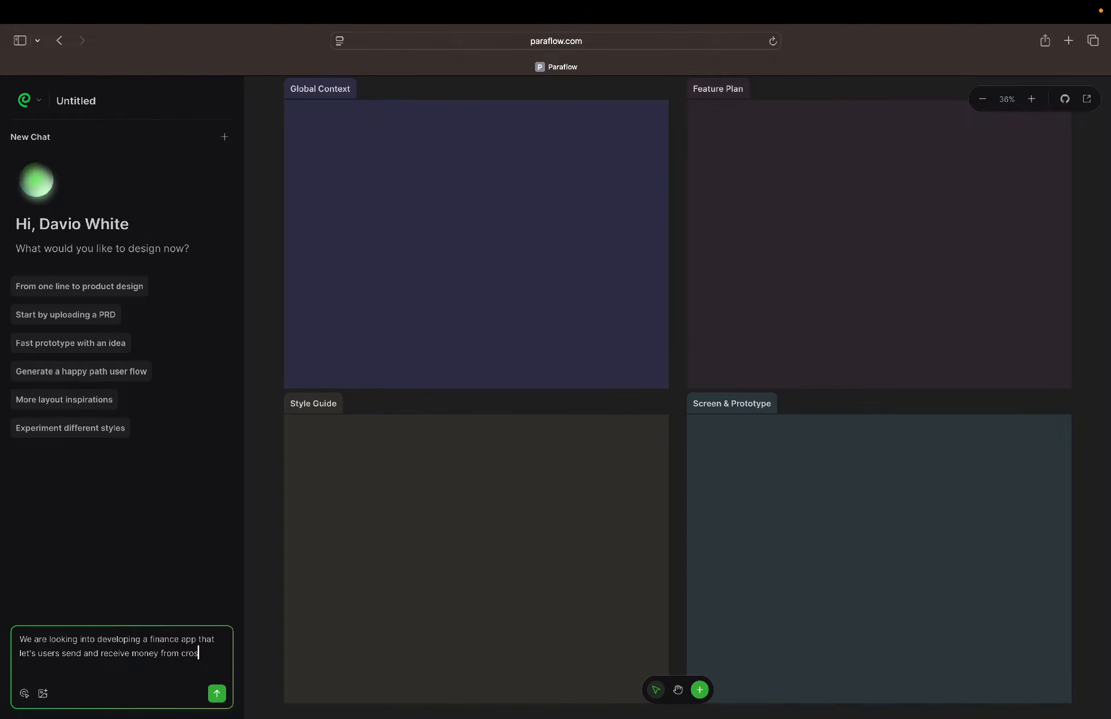
text(ders)
key(Return)
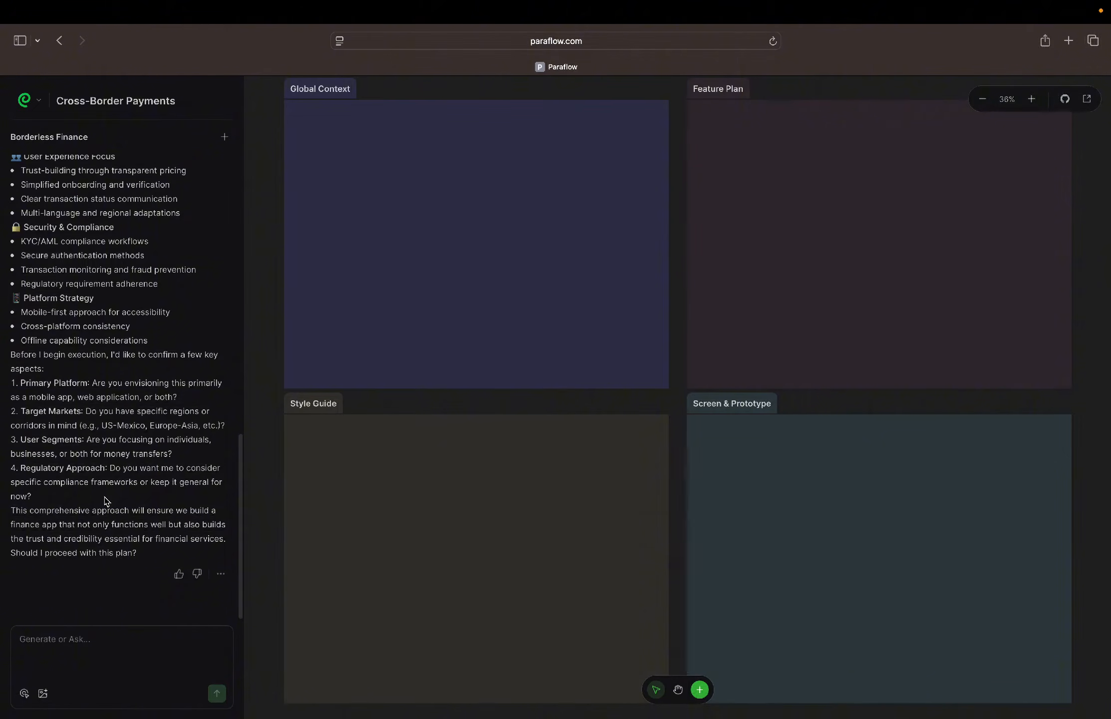
Read through the agent's Cross-Border Finance App Development Plan and give the reply a positive rating
scroll(102, 201, up, 5)
scroll(102, 200, up, 3)
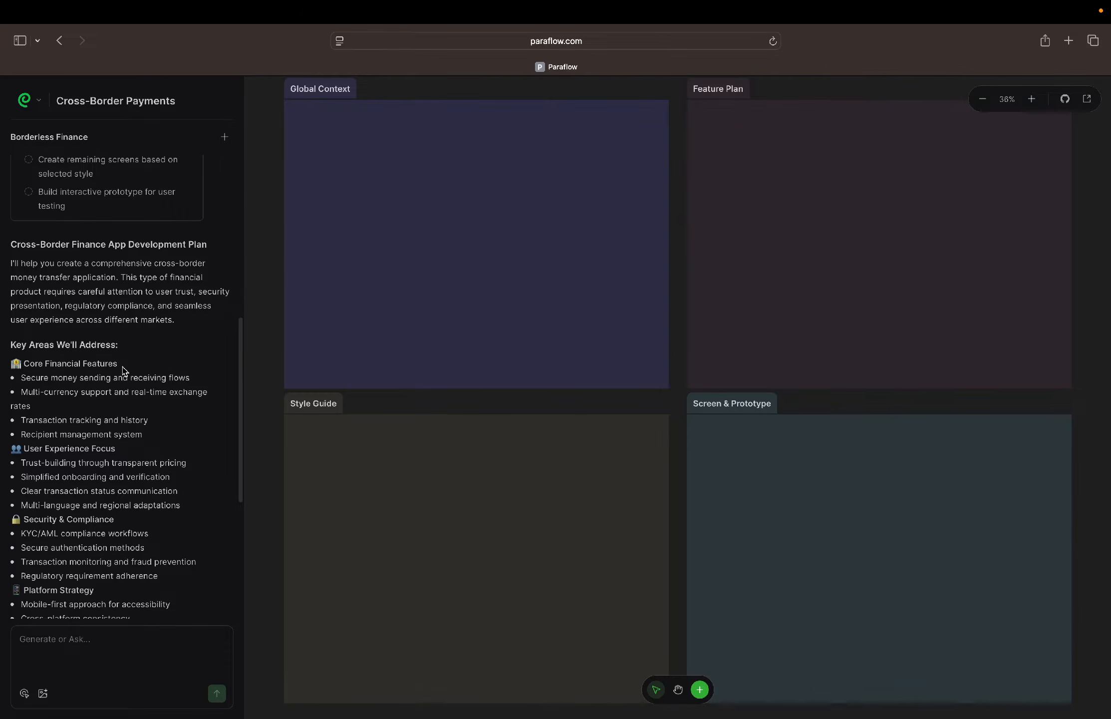
scroll(57, 349, down, 5)
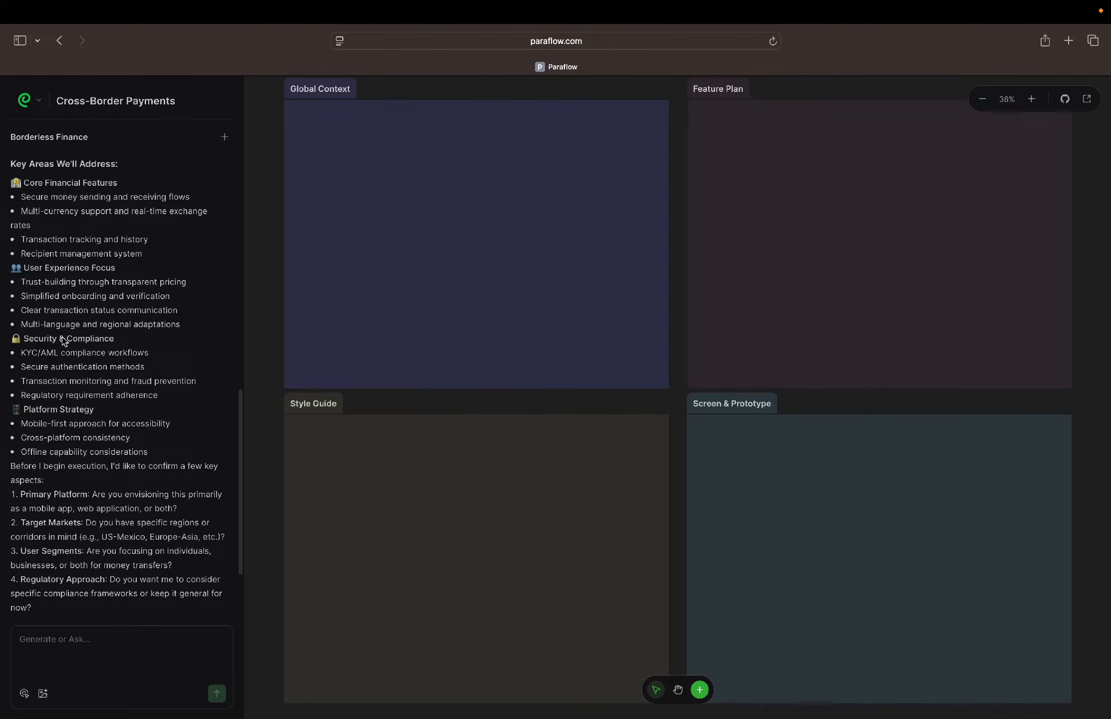
scroll(106, 344, down, 3)
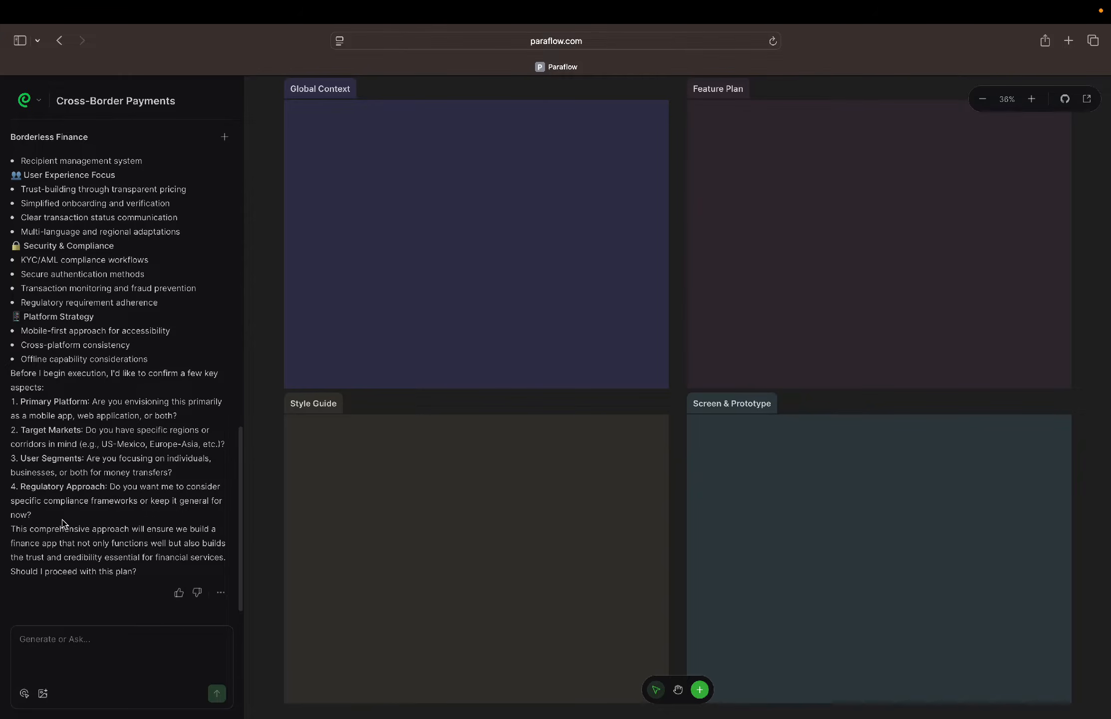
click(60, 639)
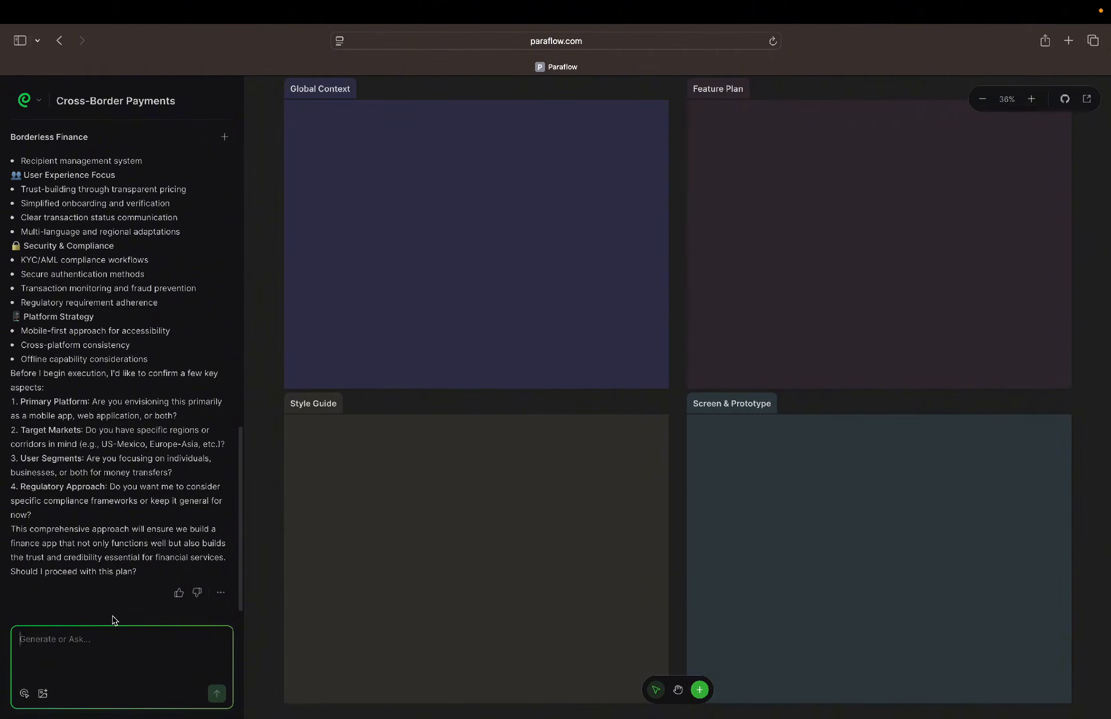
click(179, 592)
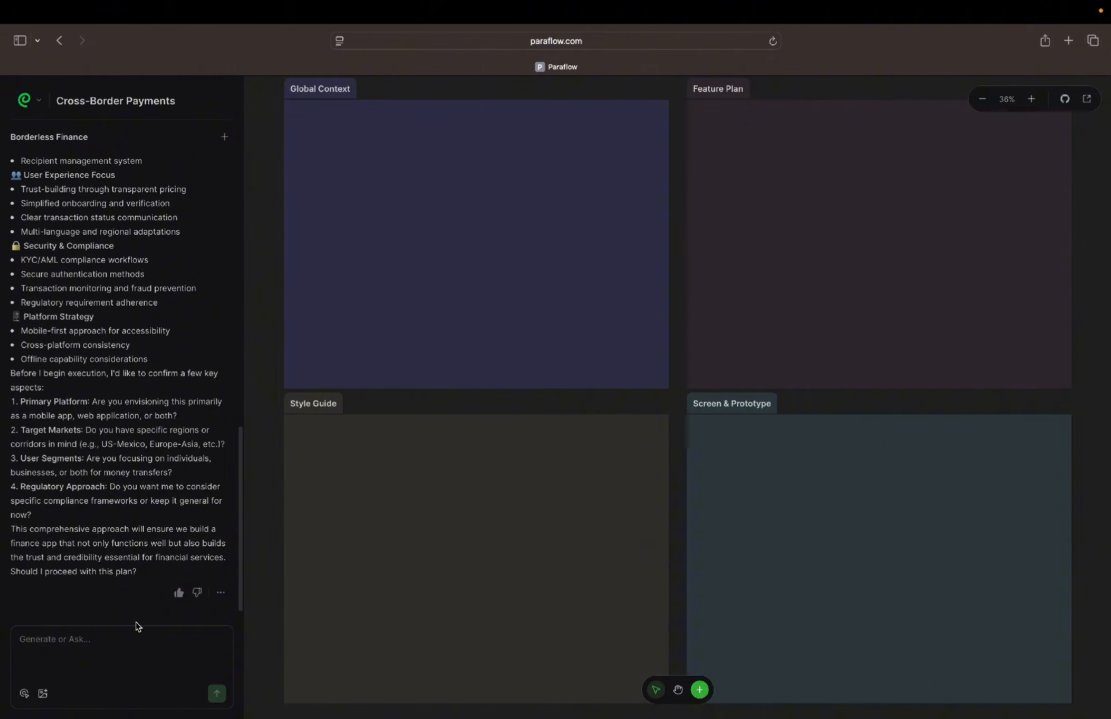
Approve the proposed development plan by replying "Yes Proceed" to the agent
click(92, 642)
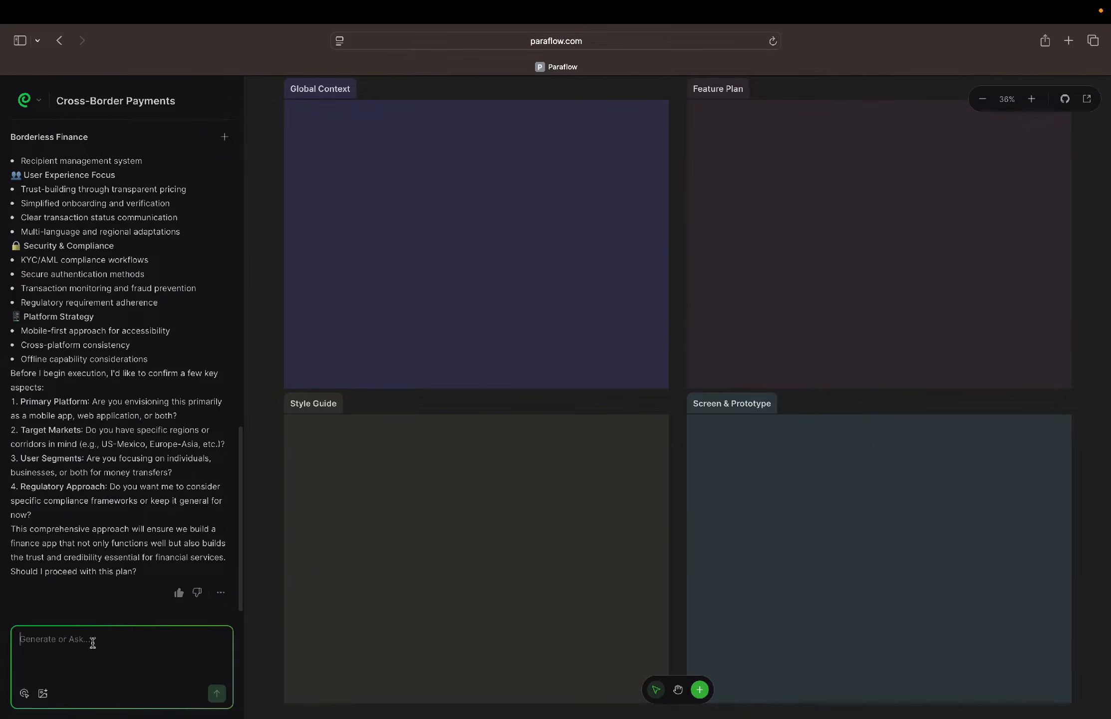
text(Yes Proceed)
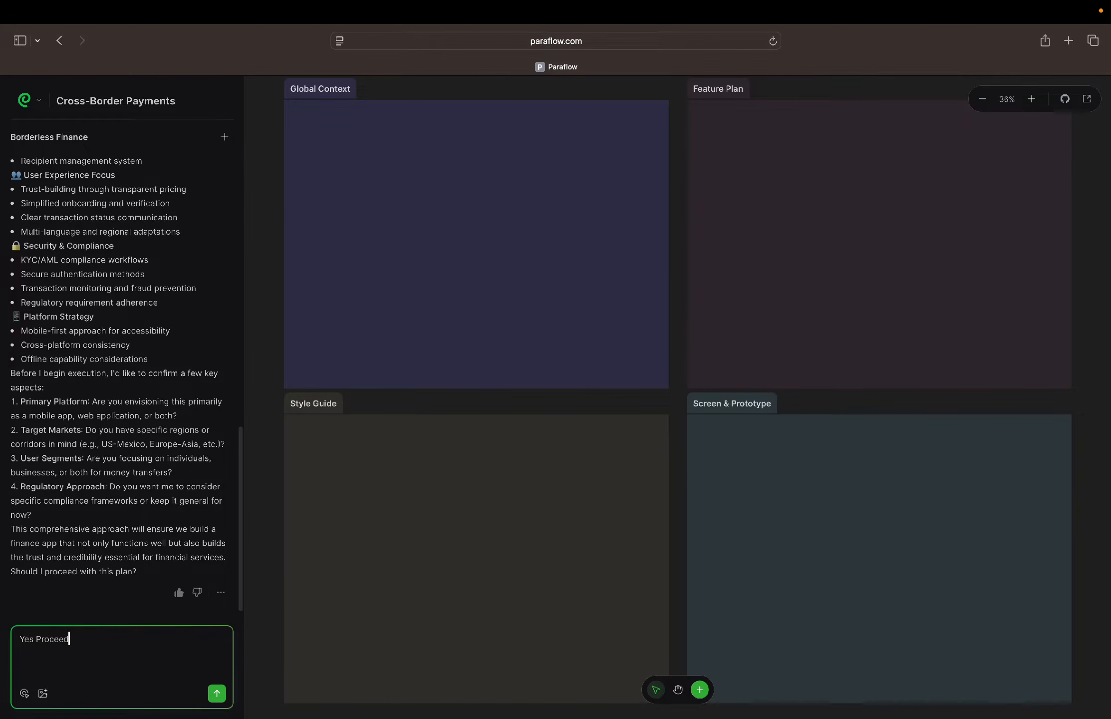
key(Return)
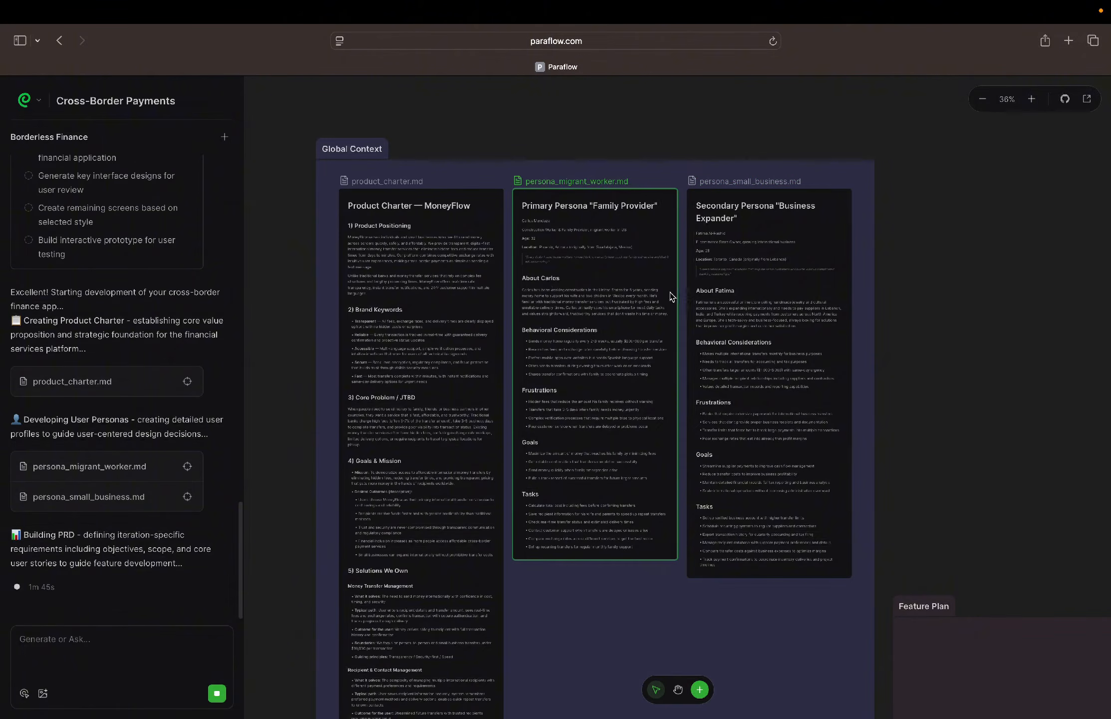
Read the "Family Provider" primary persona in Global Context up close, including its background, behavioral considerations, frustrations and goals
scroll(703, 295, up, 5)
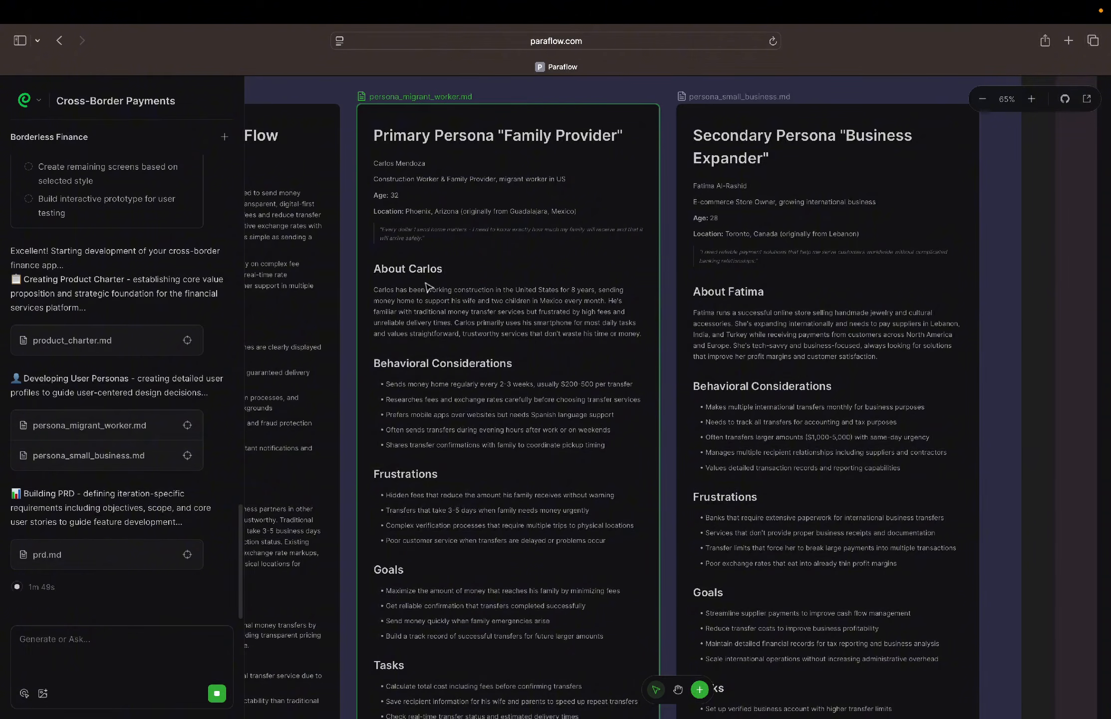
scroll(428, 287, up, 4)
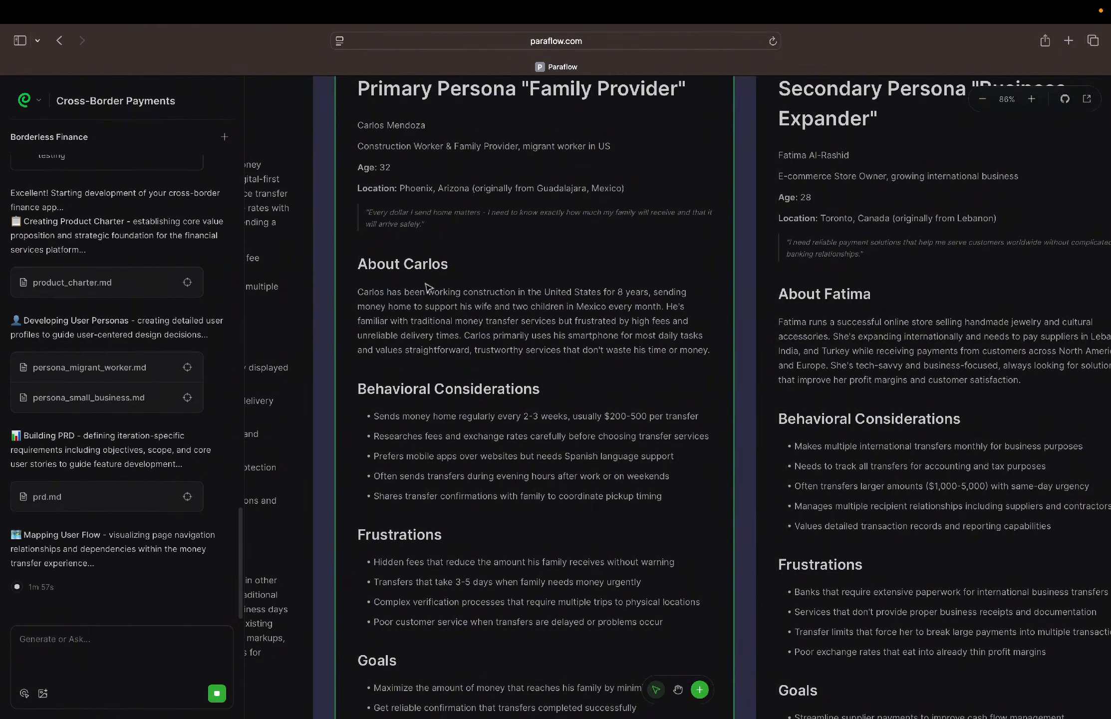
scroll(428, 287, up, 1)
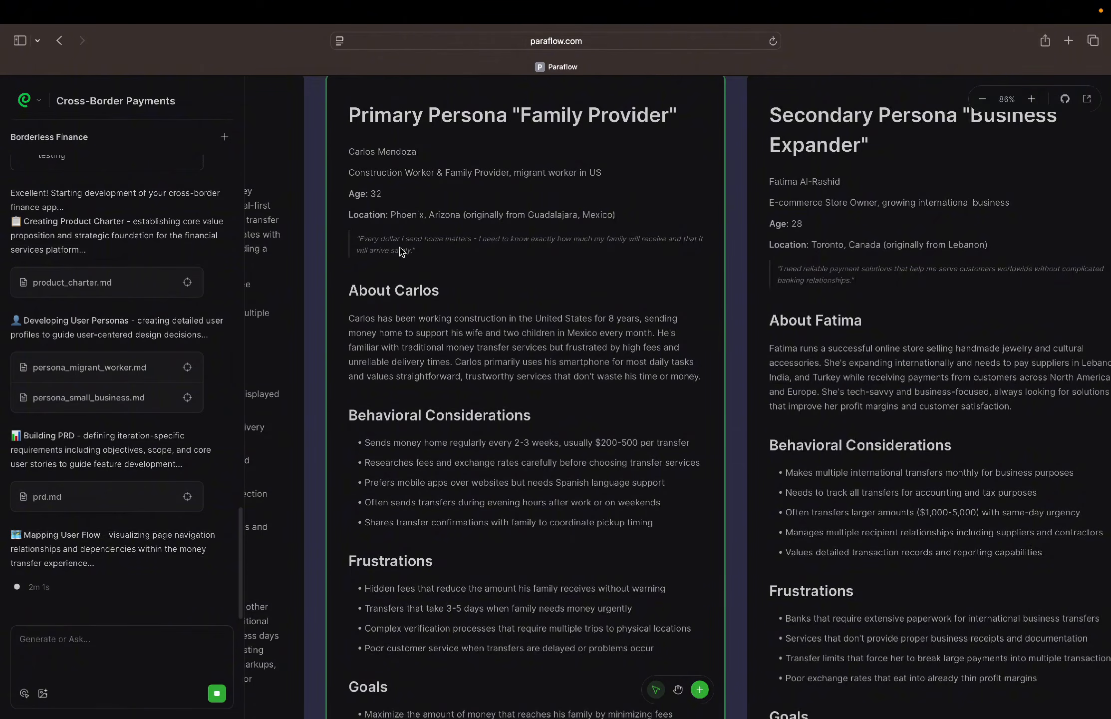
scroll(428, 313, down, 3)
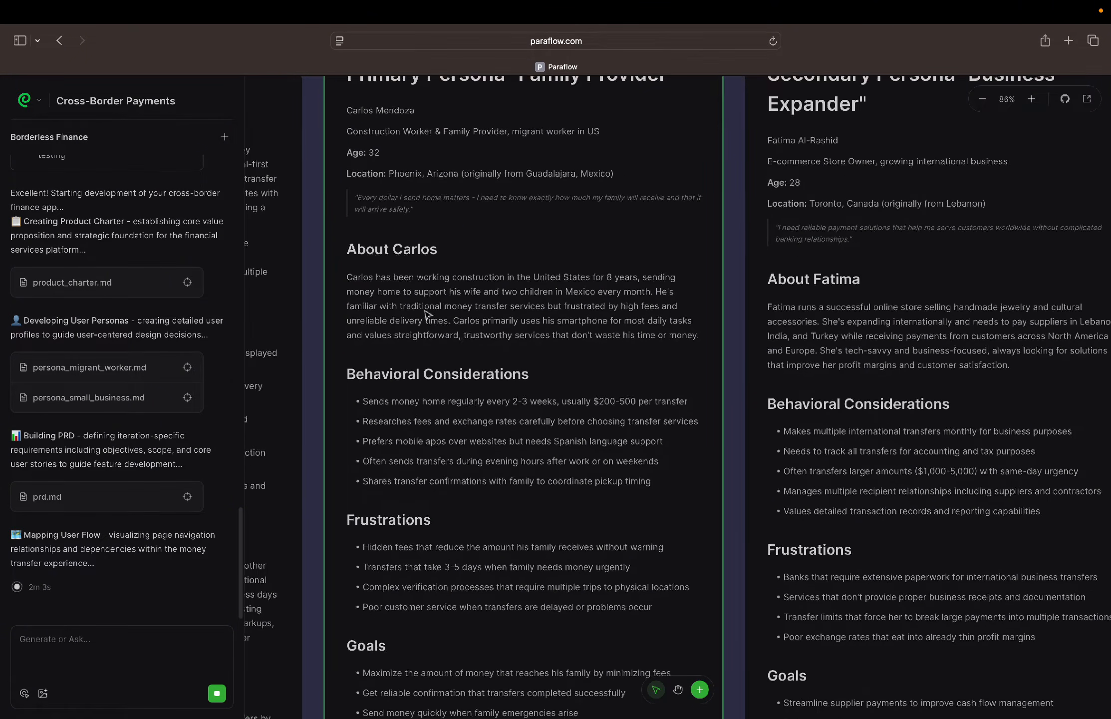
scroll(428, 313, up, 5)
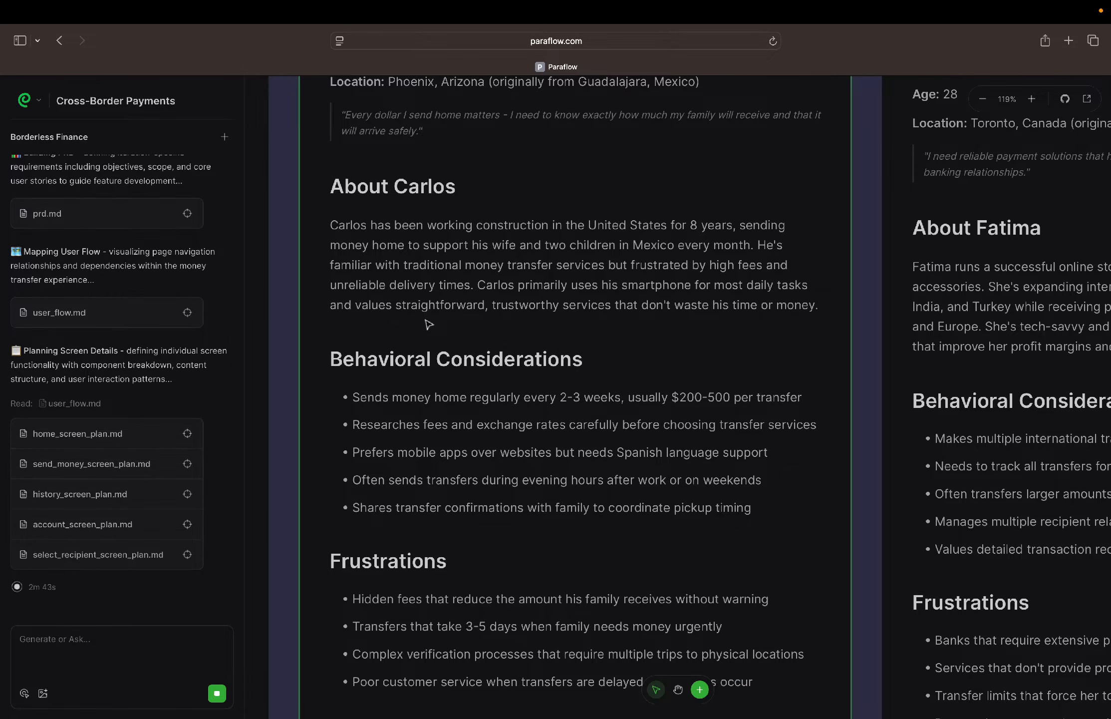
scroll(428, 324, down, 5)
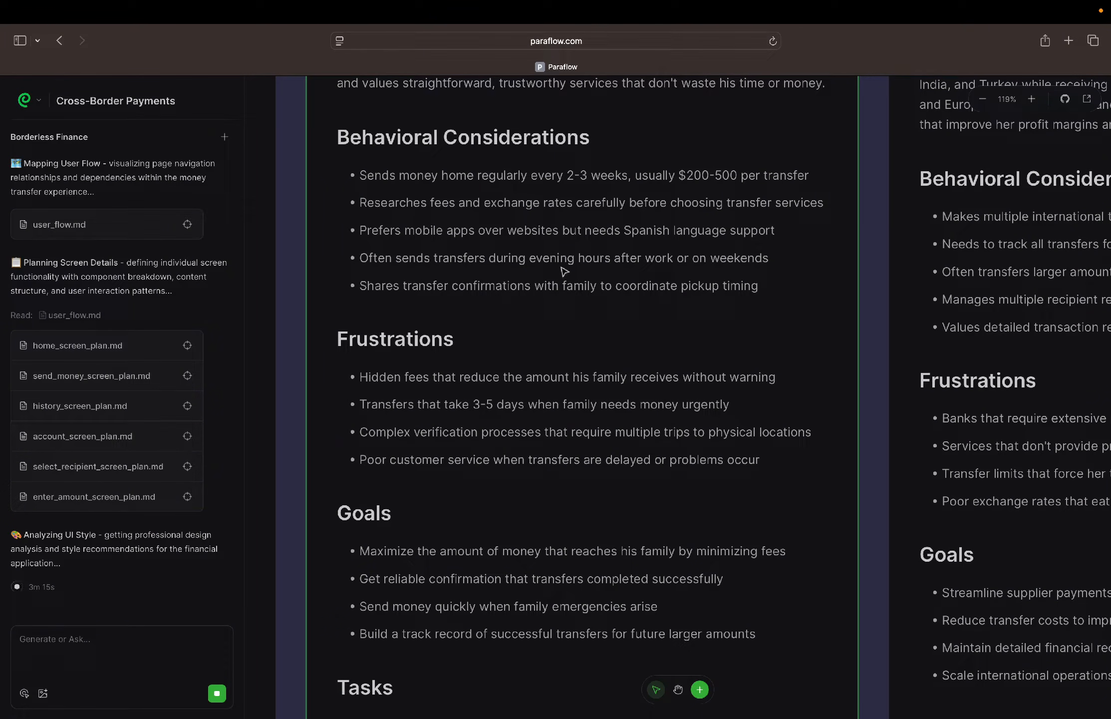
Read the remaining frustrations, goals and tasks of the Family Provider persona
scroll(564, 271, down, 5)
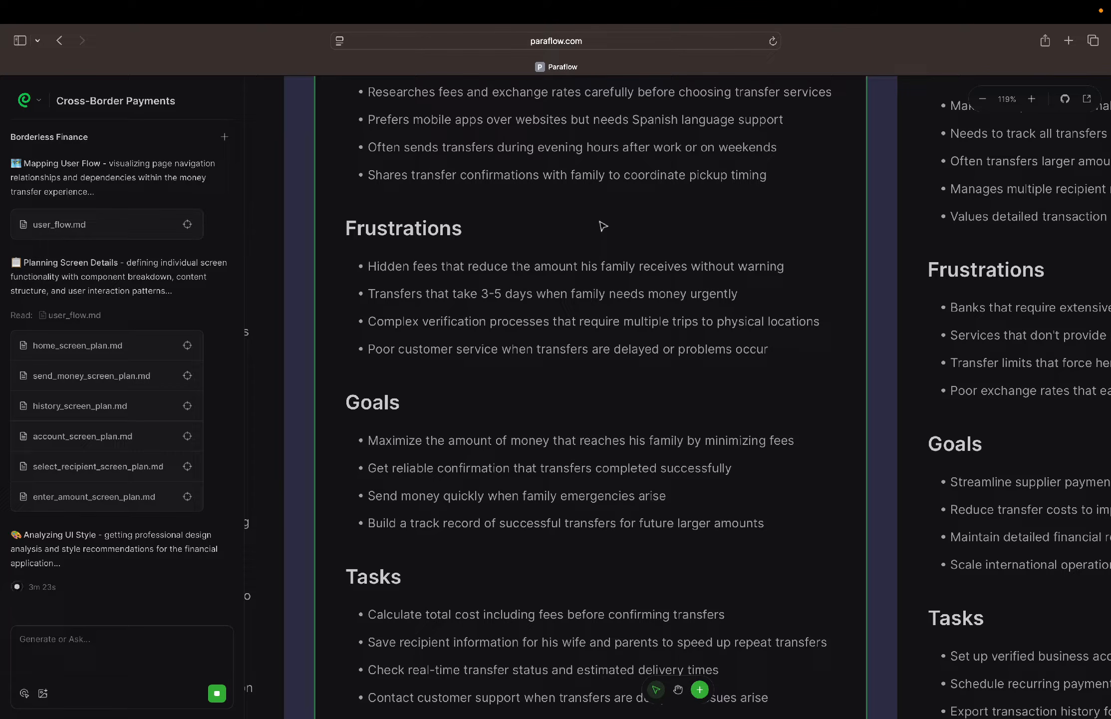
scroll(603, 226, down, 3)
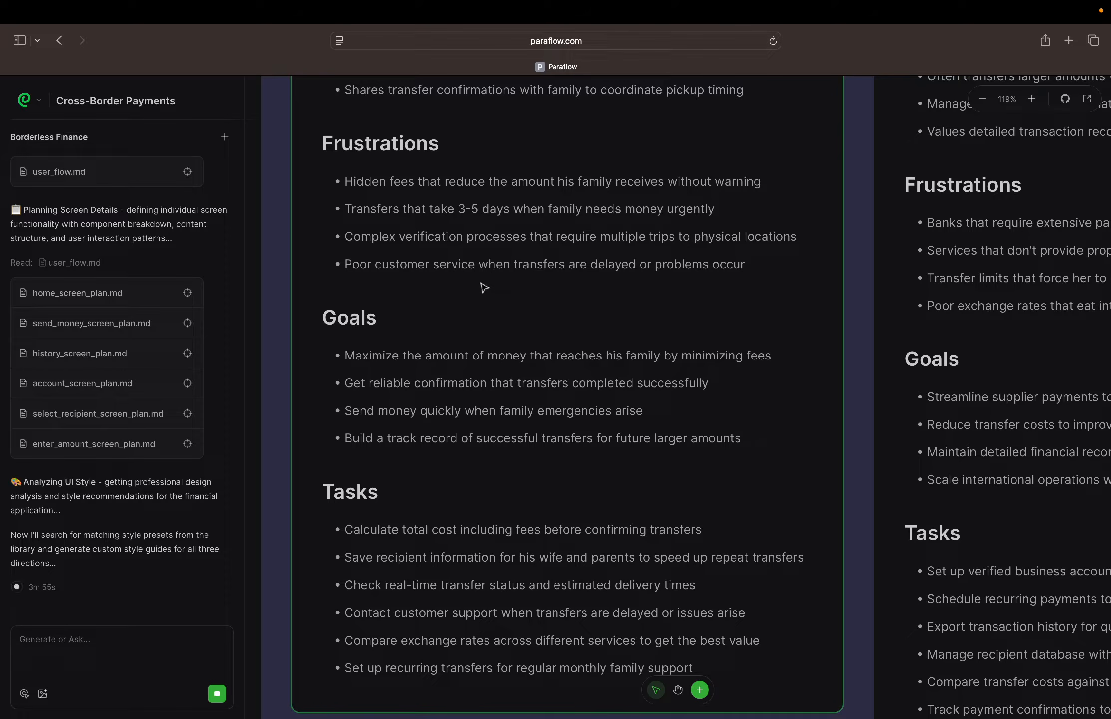
scroll(484, 287, down, 4)
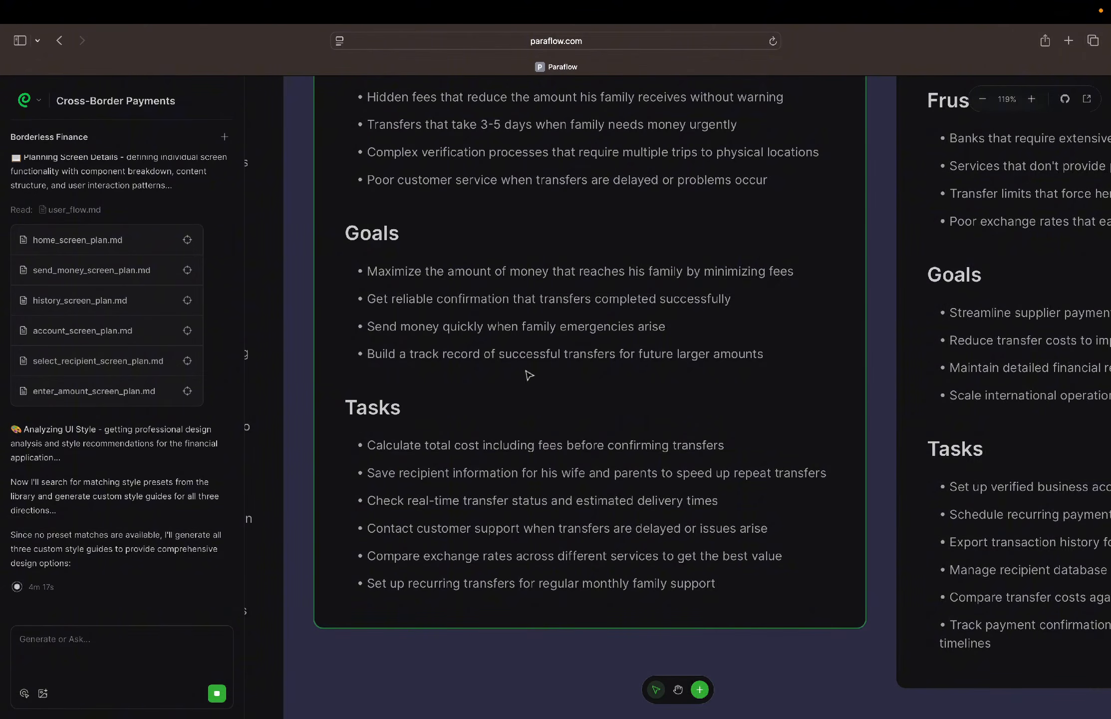
scroll(530, 375, down, 5)
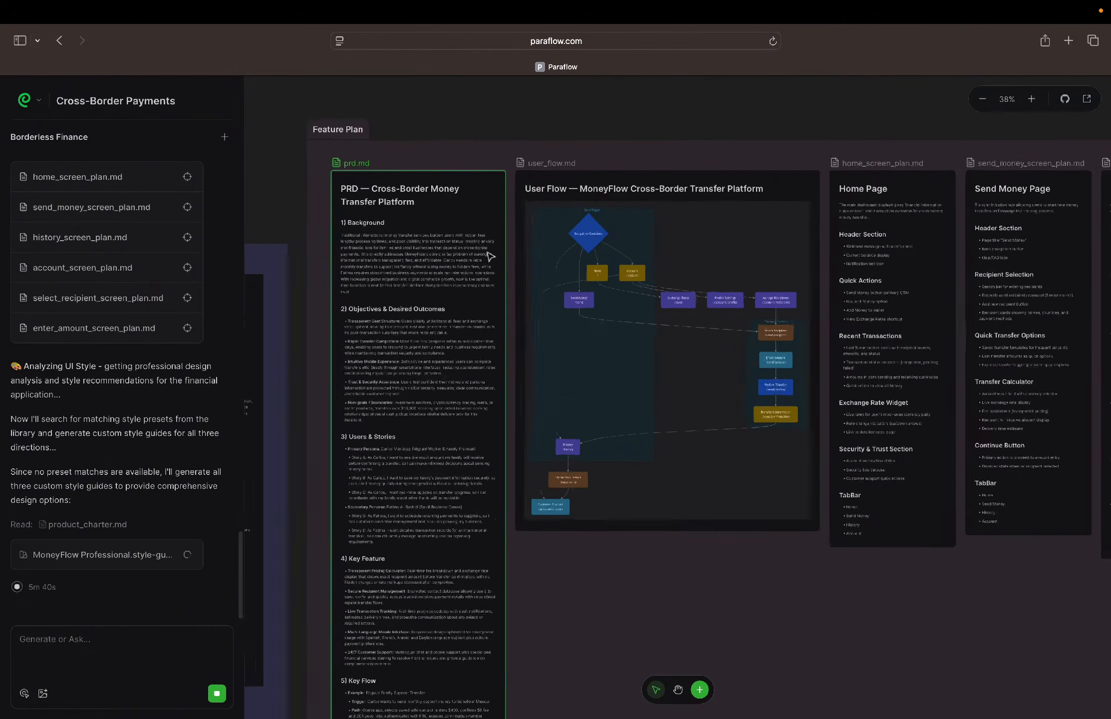
Examine the PRD and the MoneyFlow user flow diagram in the Feature Plan section
scroll(491, 257, up, 5)
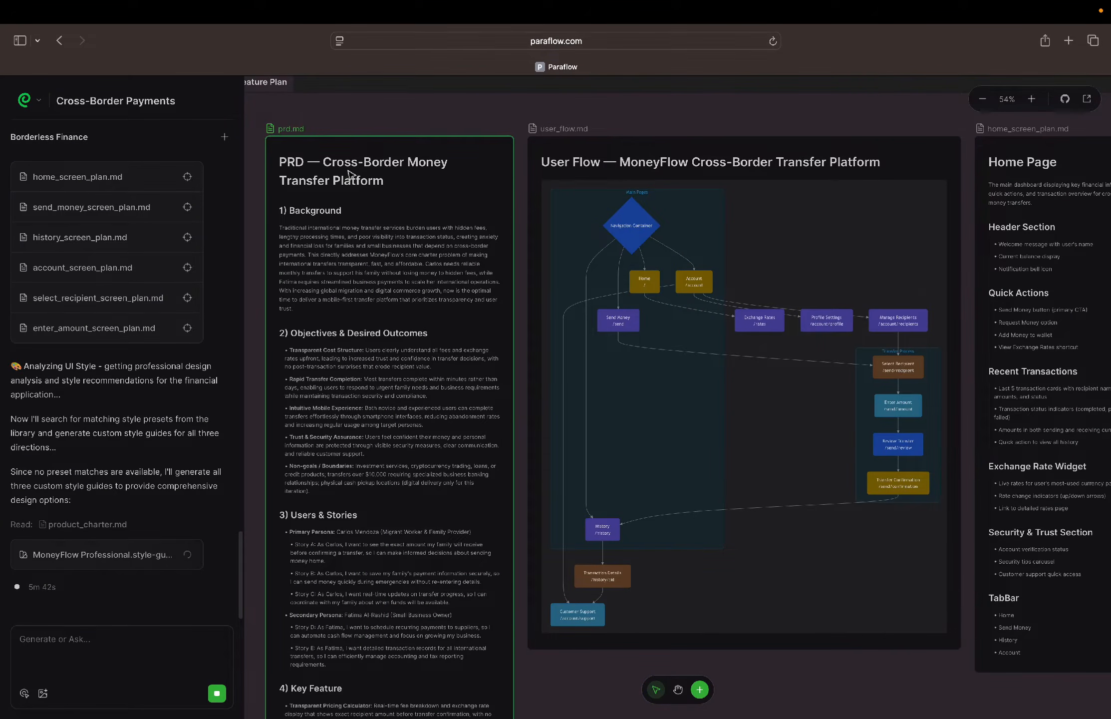
scroll(473, 210, right, 4)
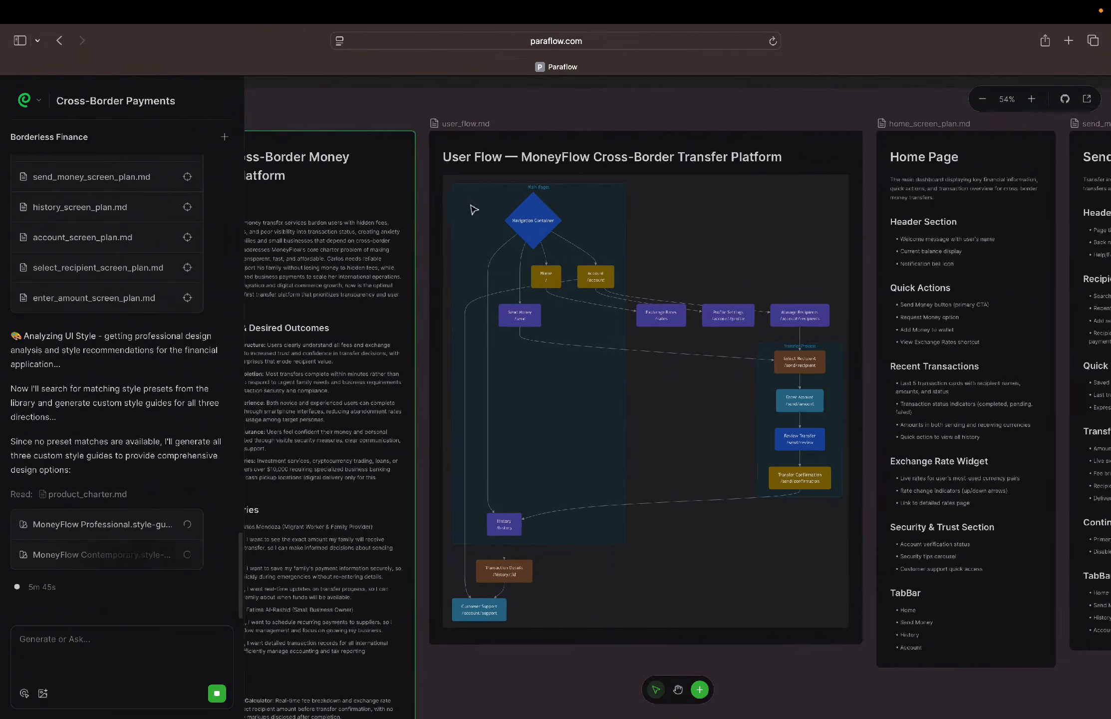
scroll(474, 210, right, 2)
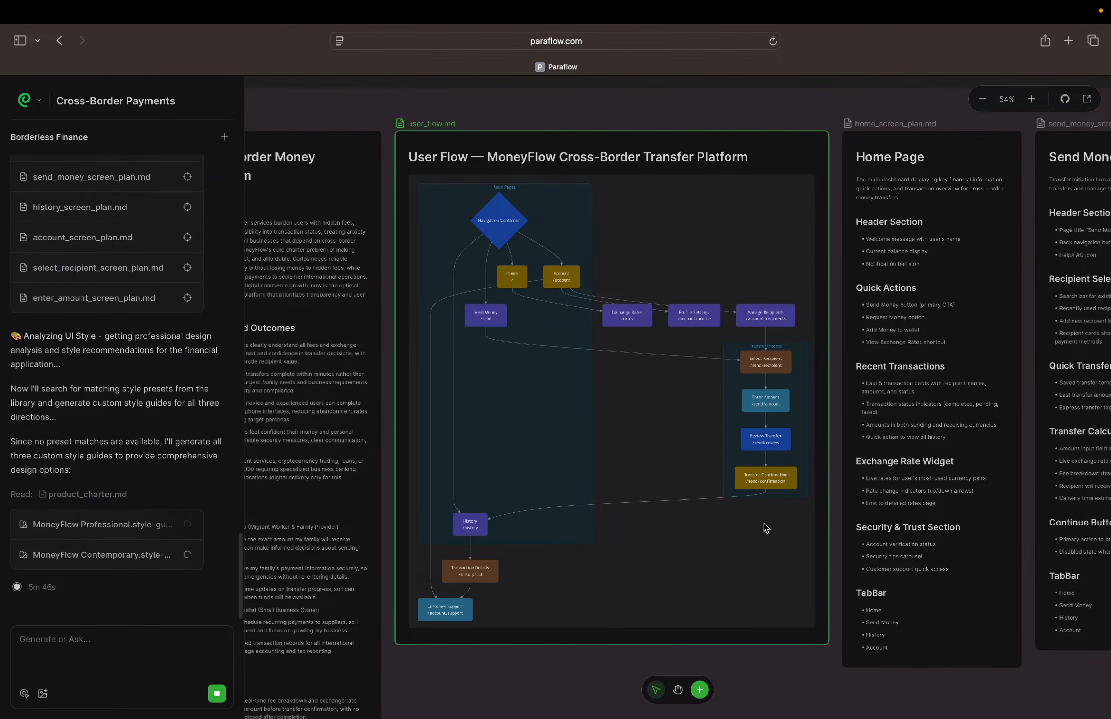
Look through the Feature Plan's screen plans, from Home, Send Money and History to Account, Select Recipient and Enter Amount
scroll(715, 461, right, 15)
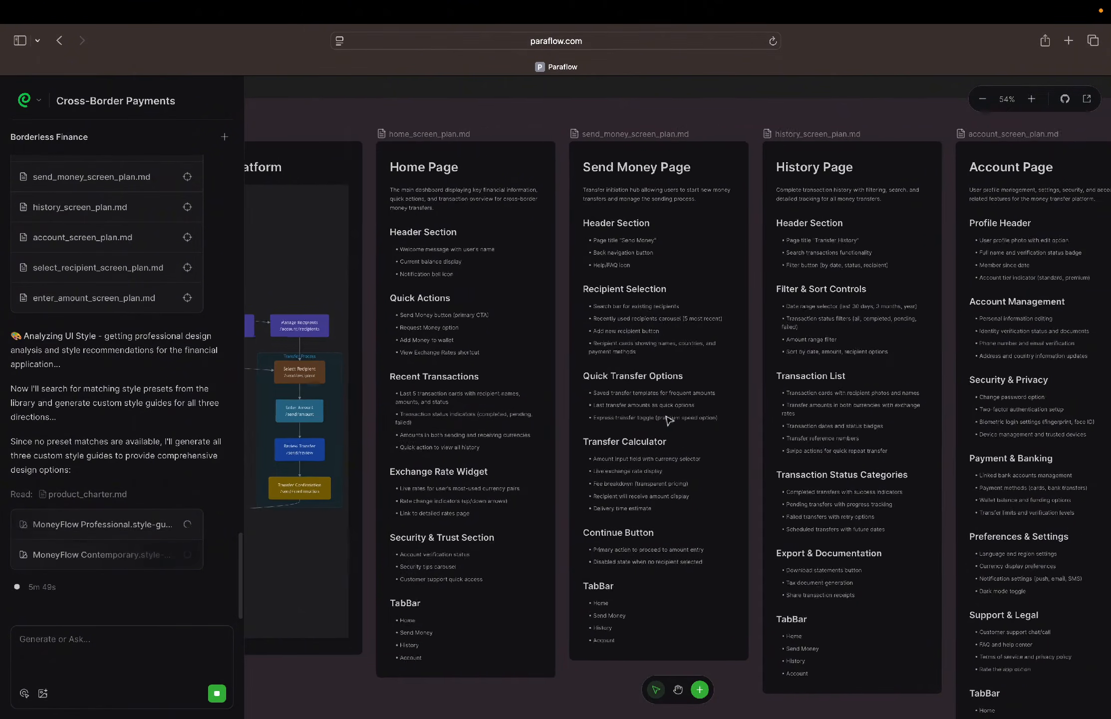
scroll(669, 419, right, 4)
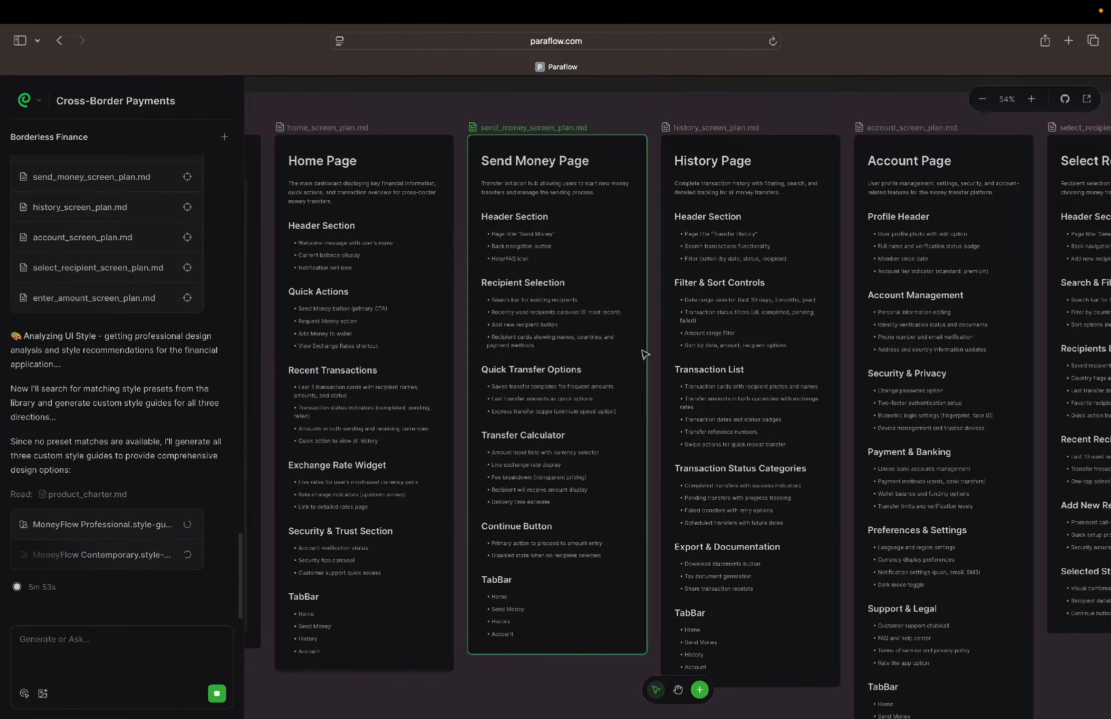
scroll(672, 329, right, 5)
scroll(674, 330, right, 1)
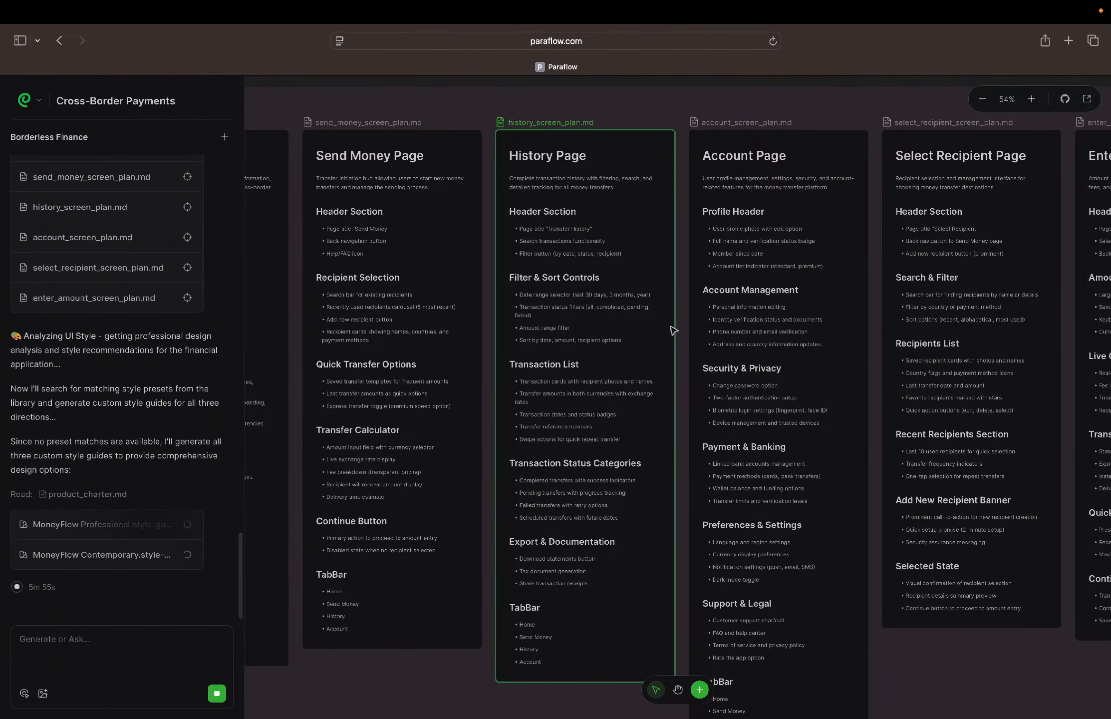
scroll(674, 330, right, 8)
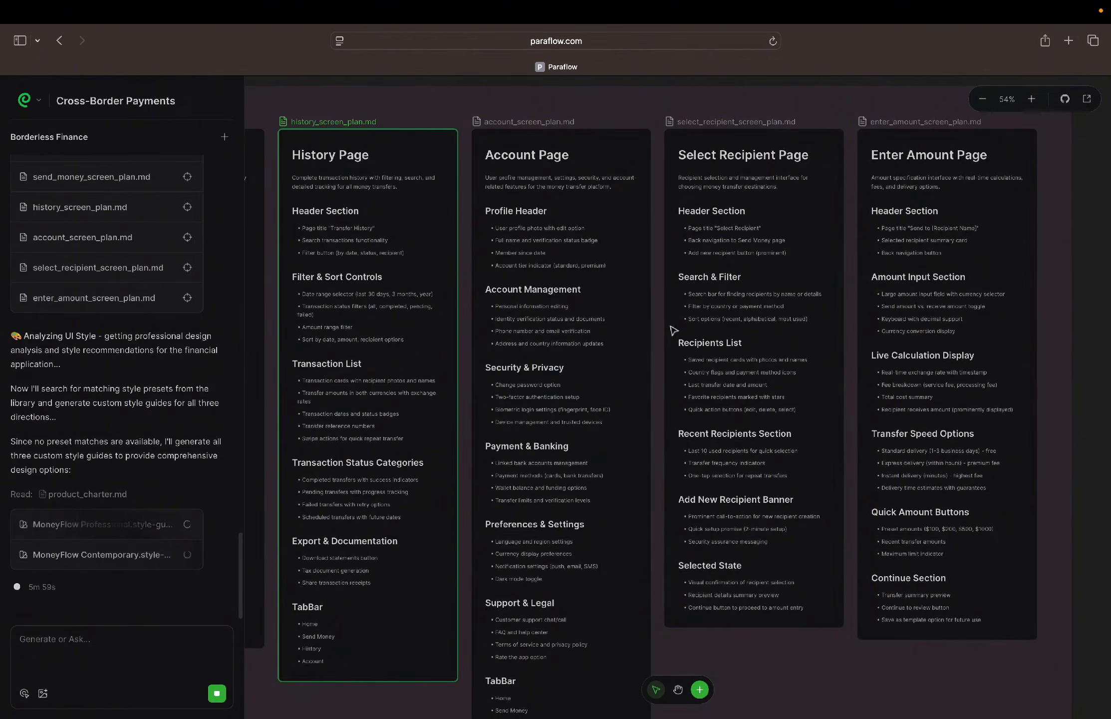
scroll(674, 330, right, 4)
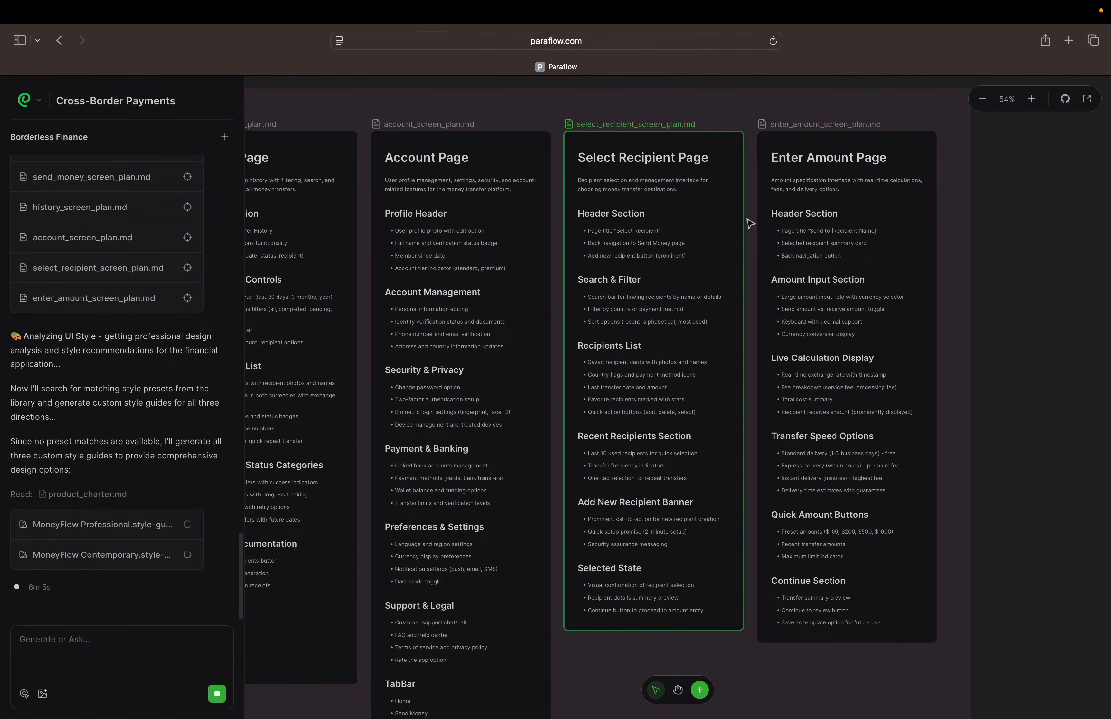
scroll(746, 224, down, 5)
scroll(749, 224, left, 4)
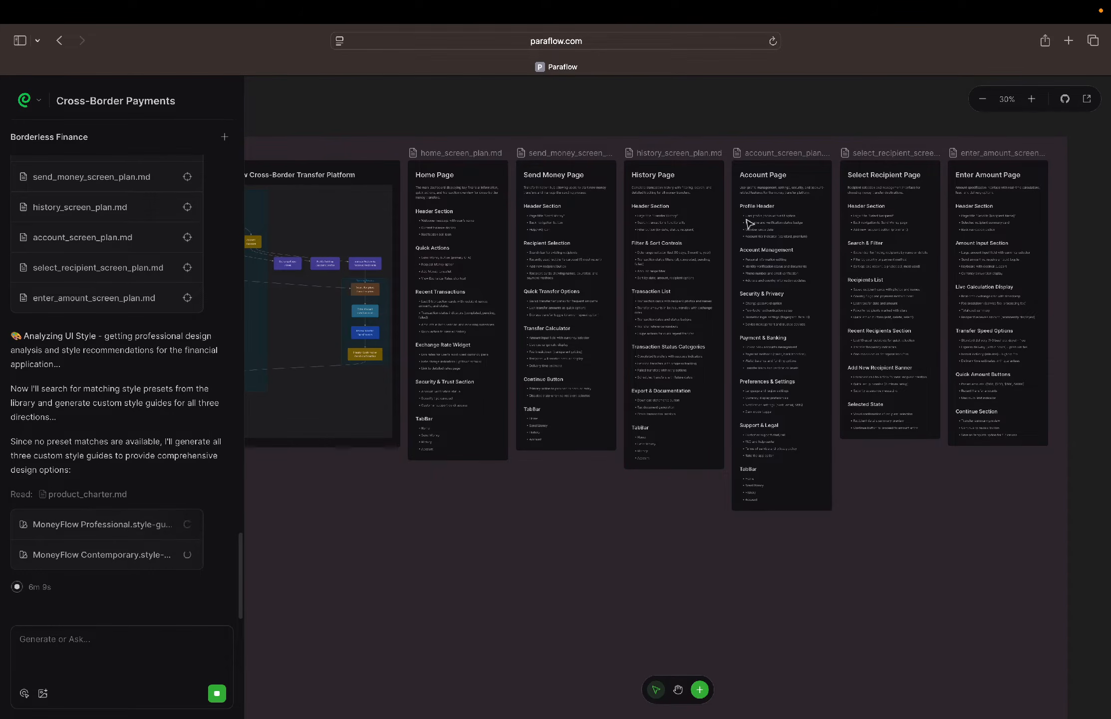
Bring the Style Guide section of the canvas into close view to inspect its generated style guides
scroll(749, 224, down, 5)
scroll(622, 500, up, 6)
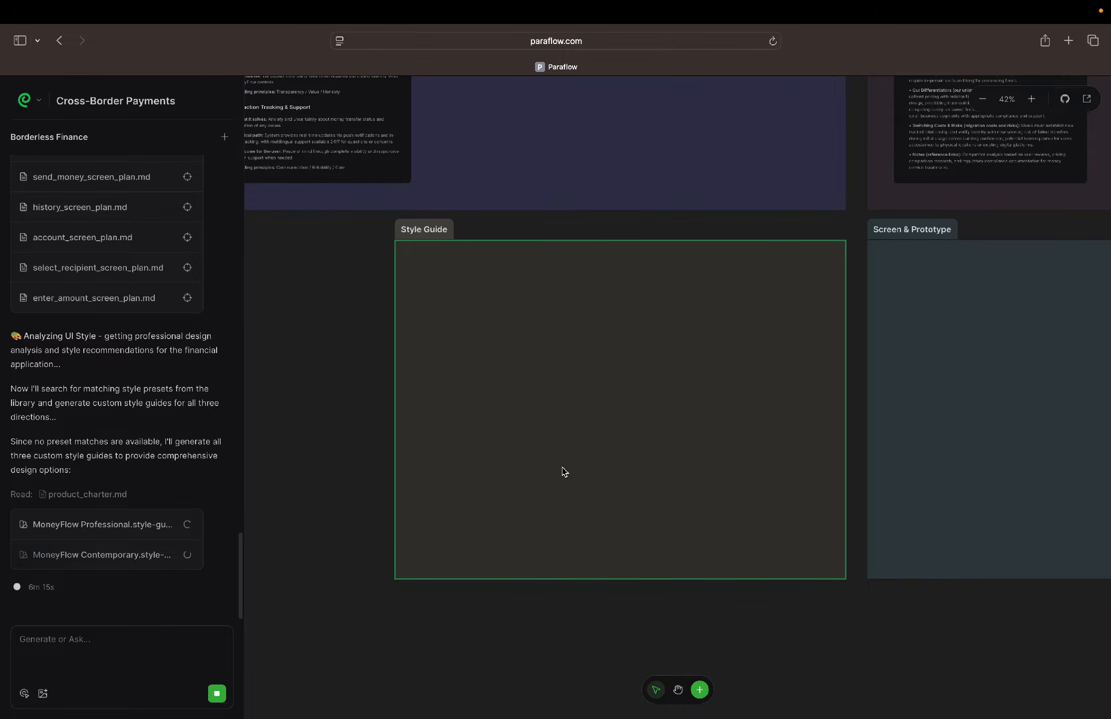
scroll(571, 464, up, 3)
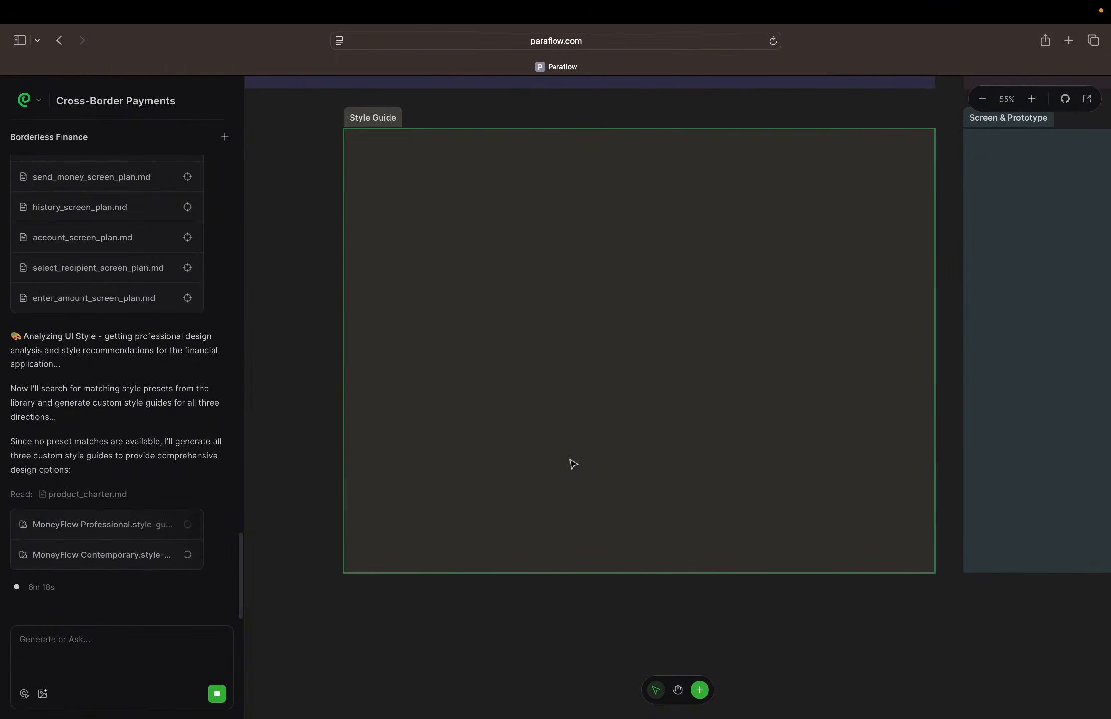
scroll(581, 451, up, 1)
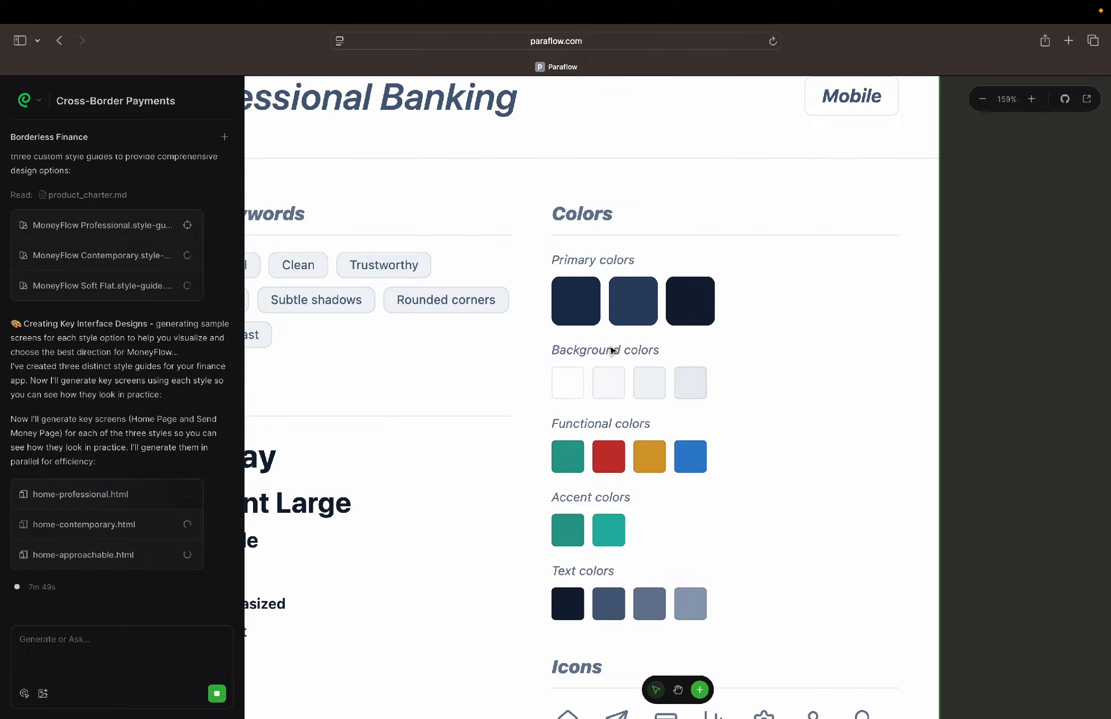
Examine the colors, text styles and icons of the Professional Banking style guide
scroll(622, 358, down, 3)
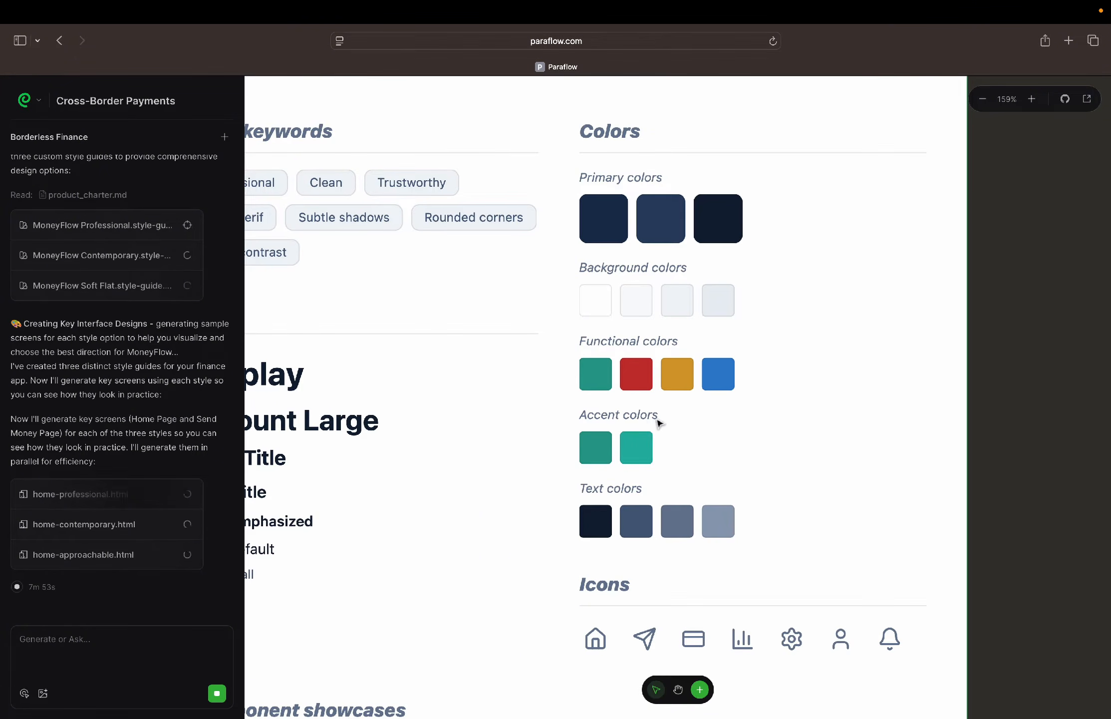
scroll(659, 423, down, 5)
scroll(659, 423, left, 1)
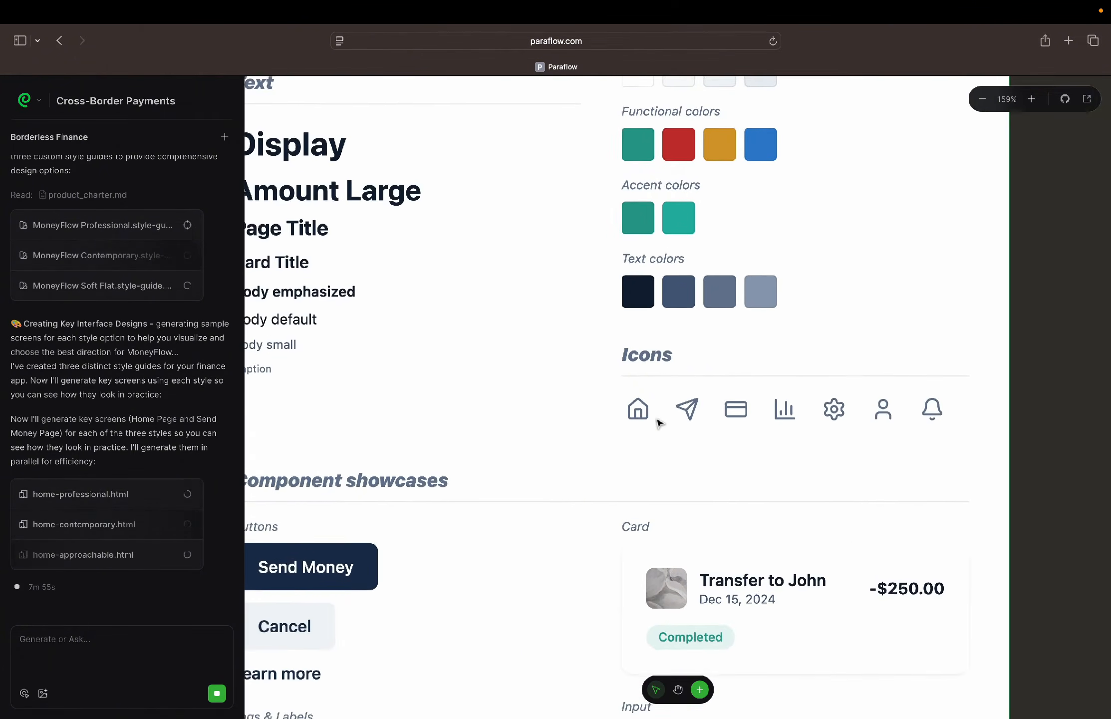
scroll(659, 423, right, 1)
scroll(659, 423, down, 1)
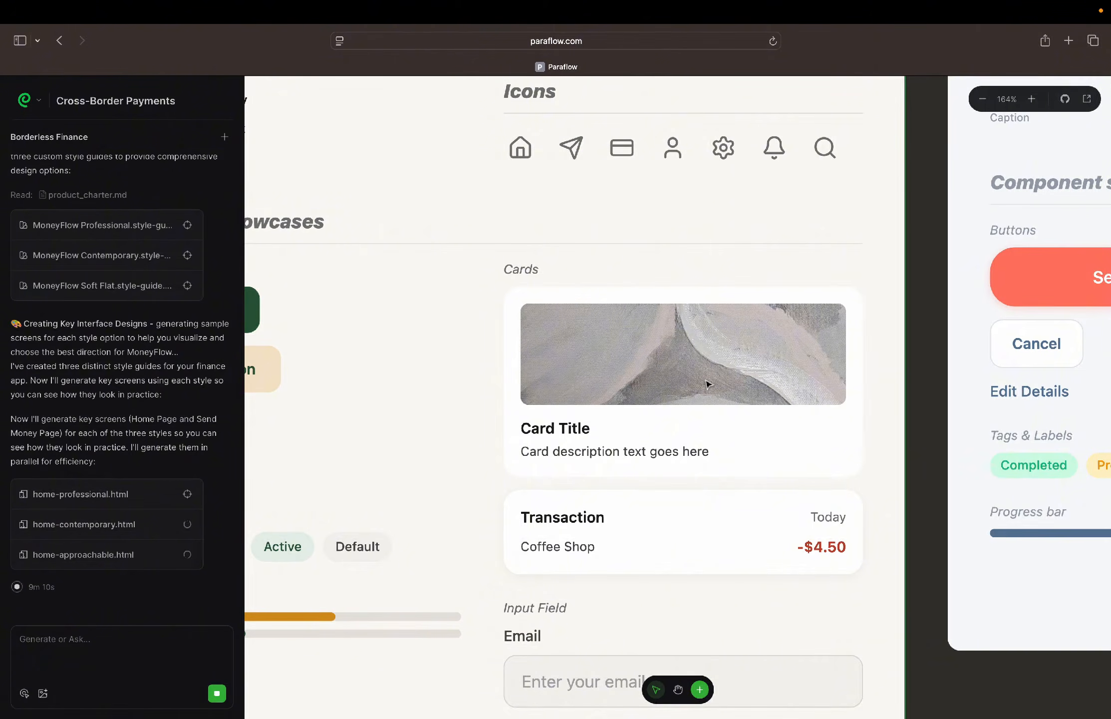
Inspect the Professional Banking component showcases, including buttons, tags, progress bars and cards, and review the guide's style keywords
scroll(706, 385, down, 5)
scroll(706, 385, up, 1)
scroll(706, 384, left, 5)
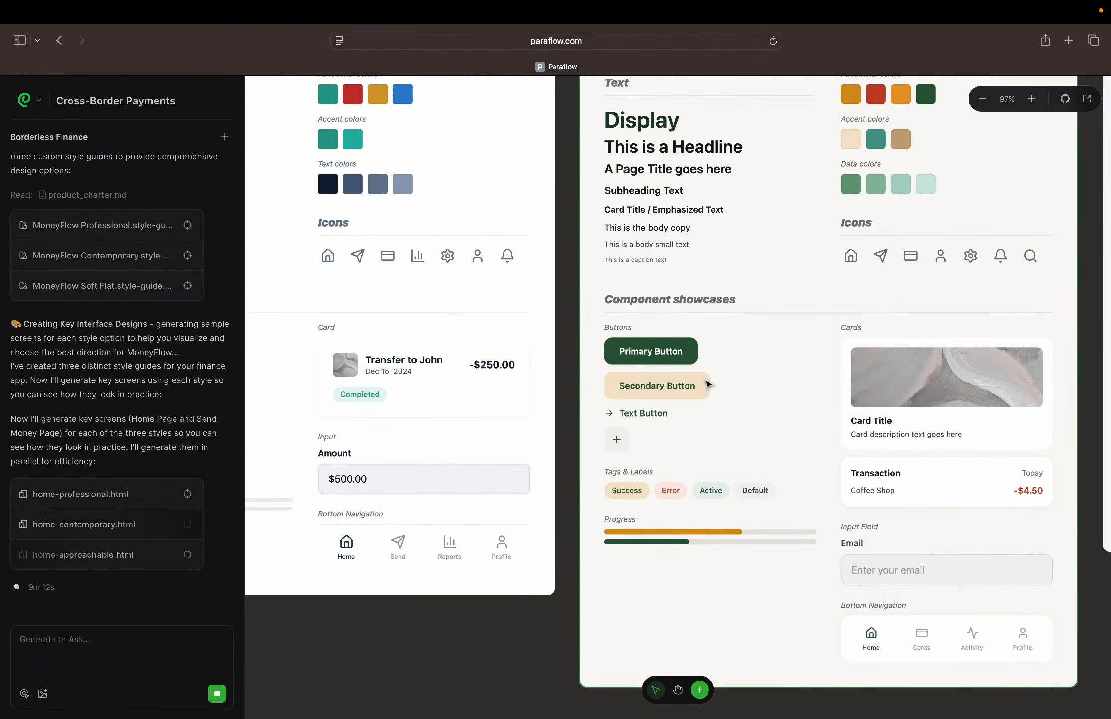
scroll(708, 385, left, 5)
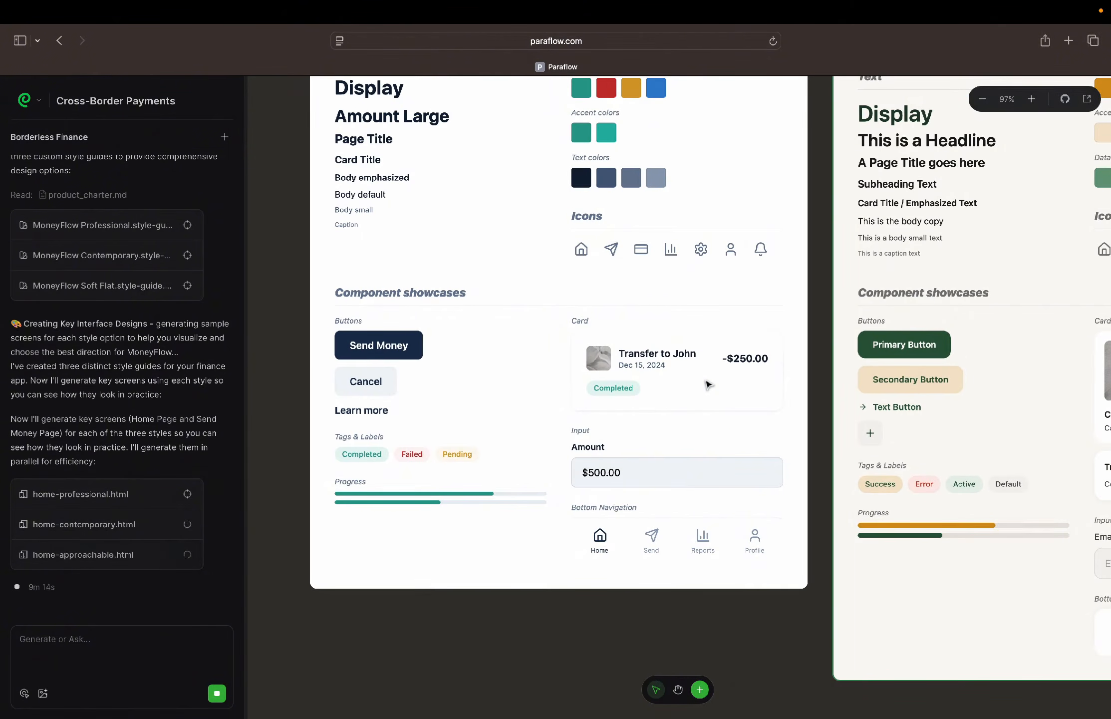
scroll(708, 385, left, 3)
scroll(707, 382, up, 3)
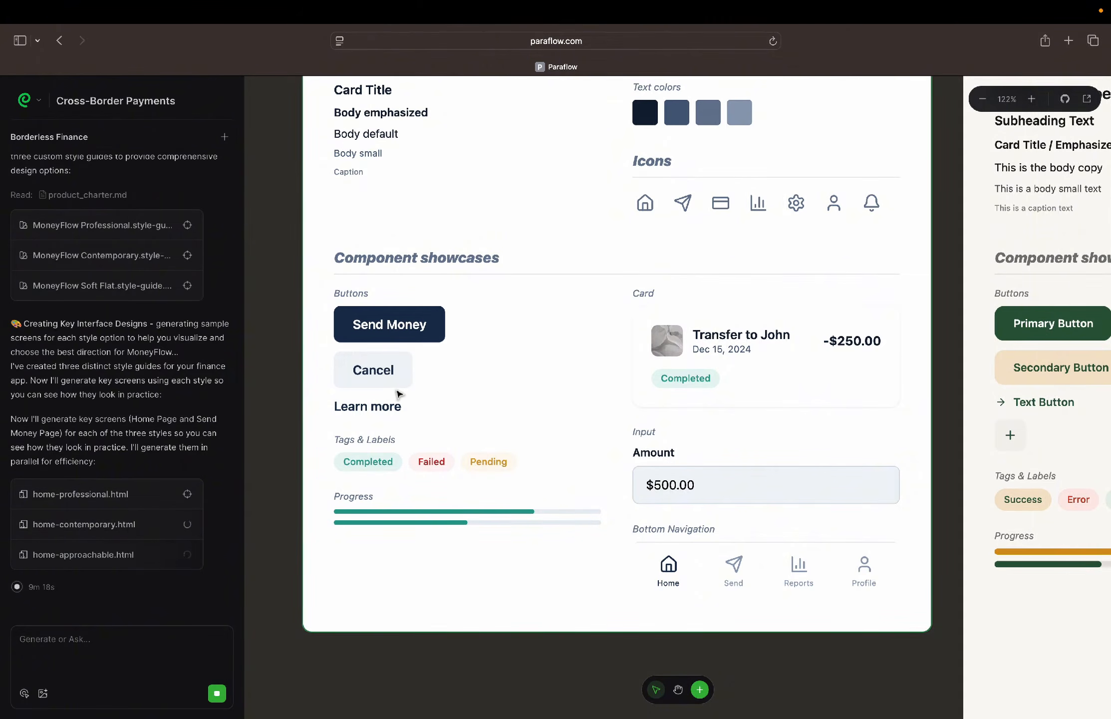
scroll(399, 395, left, 2)
scroll(399, 394, down, 1)
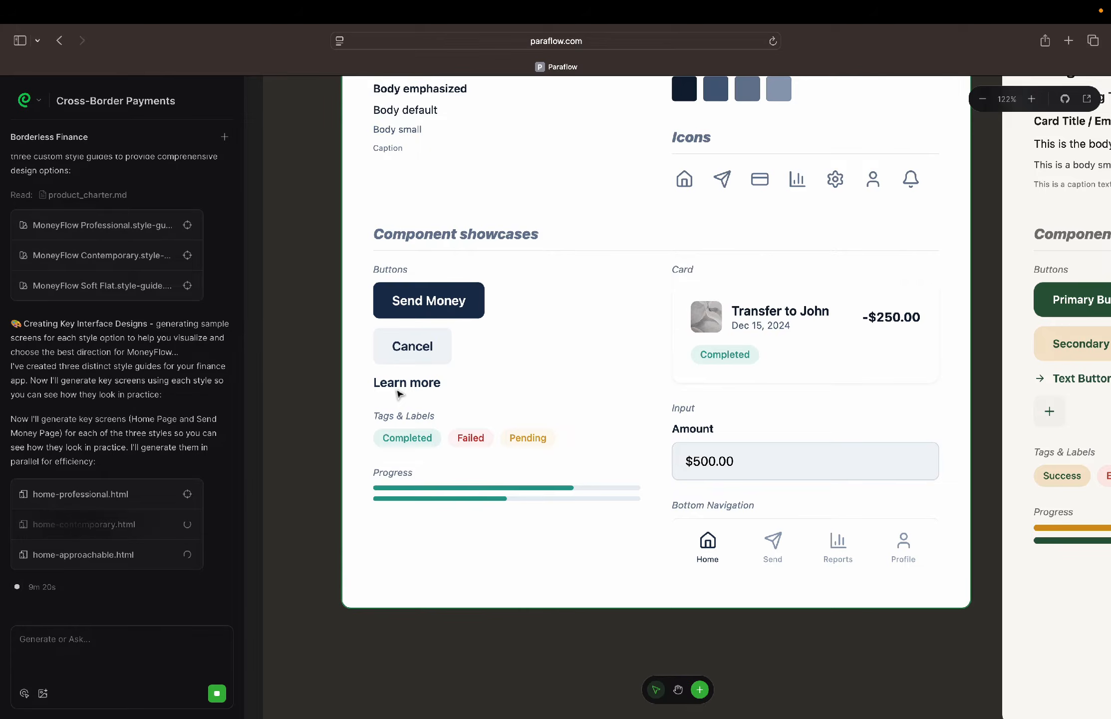
scroll(400, 394, up, 5)
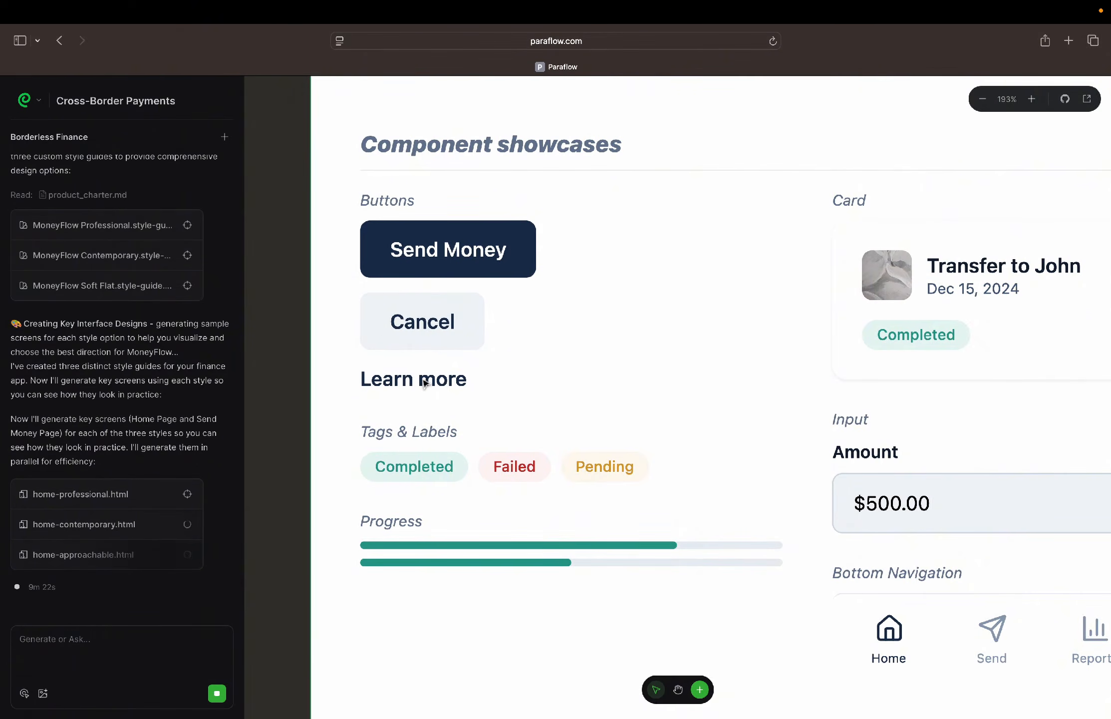
scroll(423, 383, down, 2)
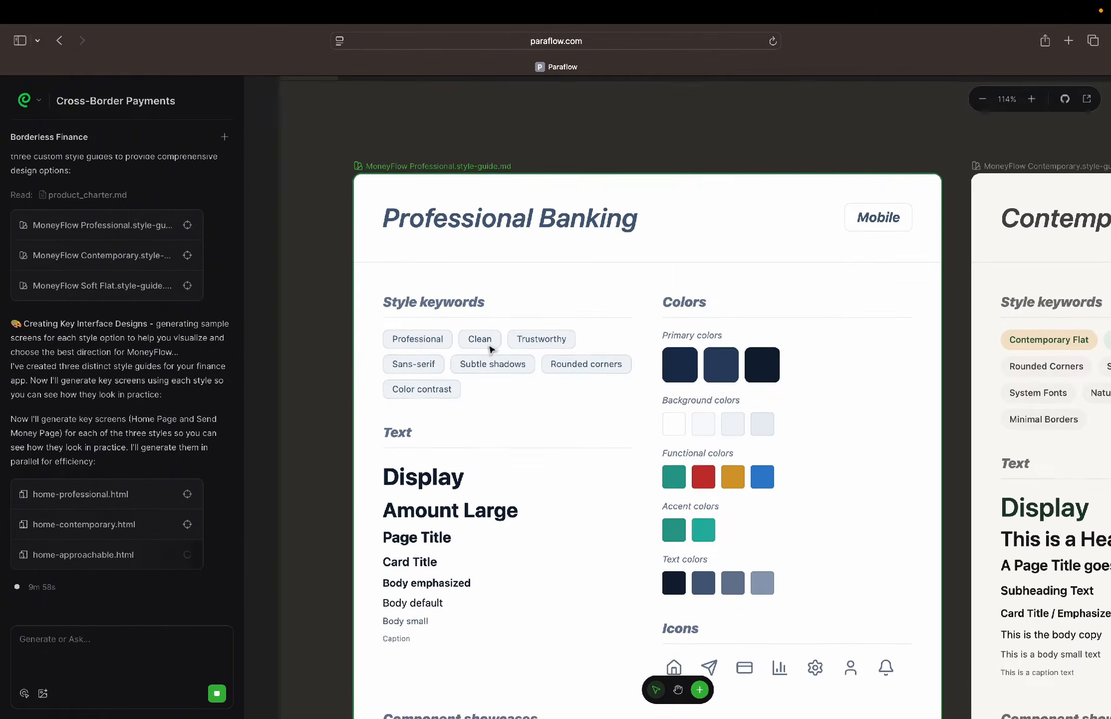
Review the Contemporary Layered style guide's keywords, colors and typography, and inspect its buttons, tags and labels up close
scroll(526, 259, right, 10)
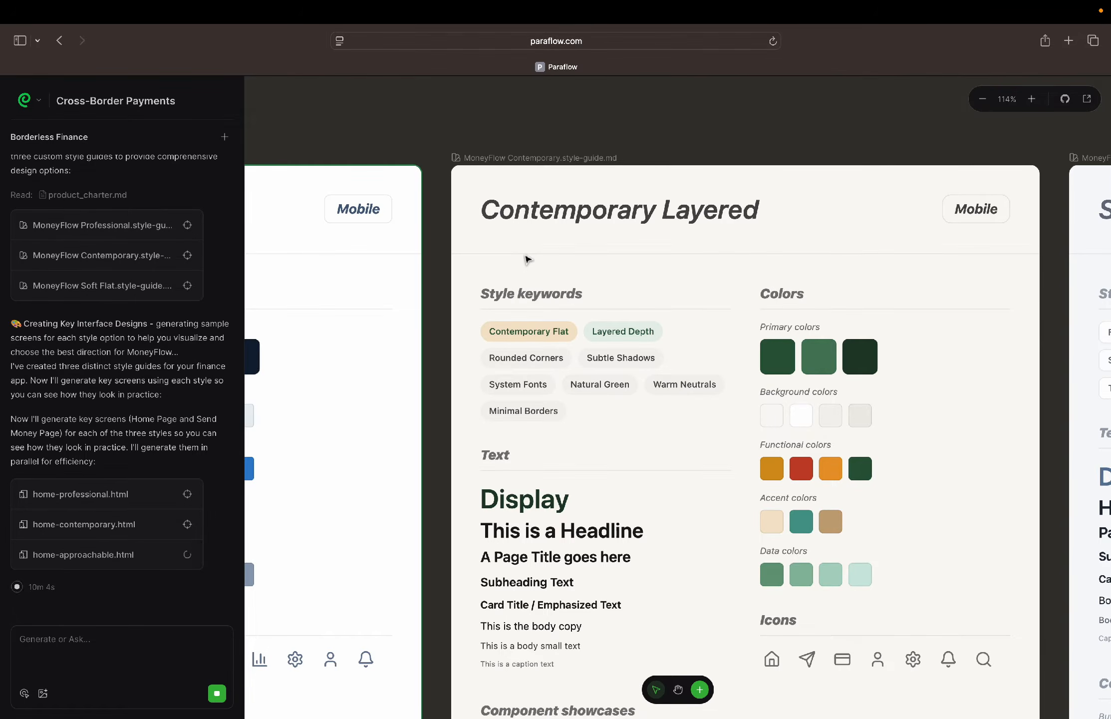
scroll(527, 259, down, 5)
scroll(527, 259, right, 4)
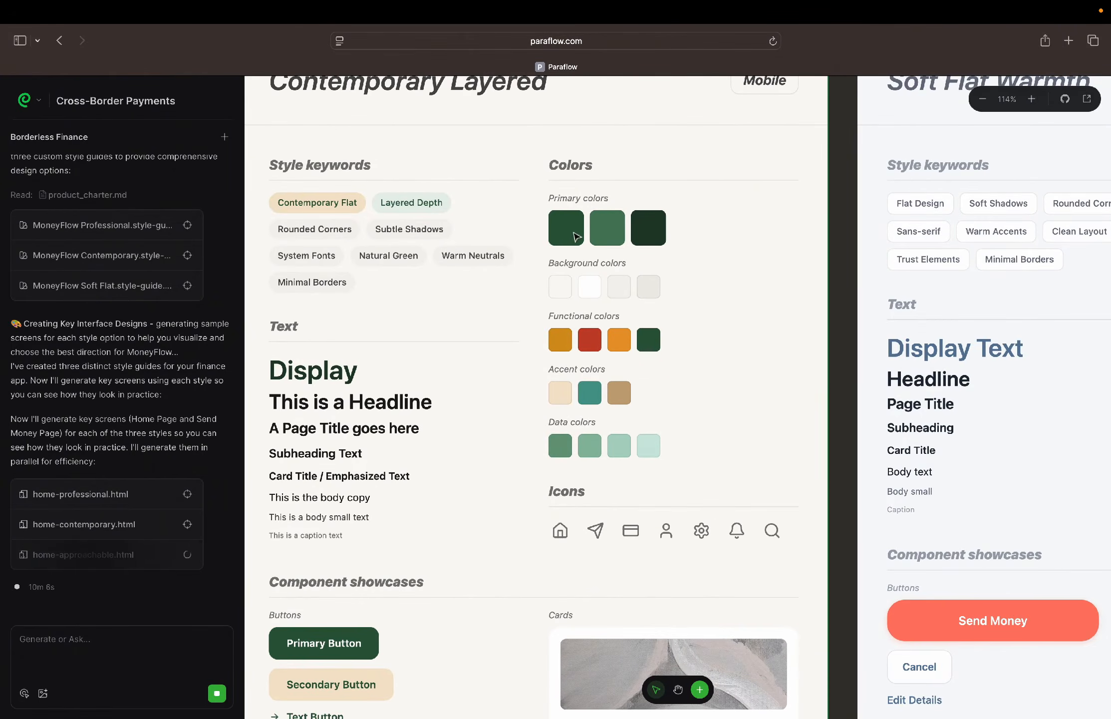
scroll(577, 235, up, 5)
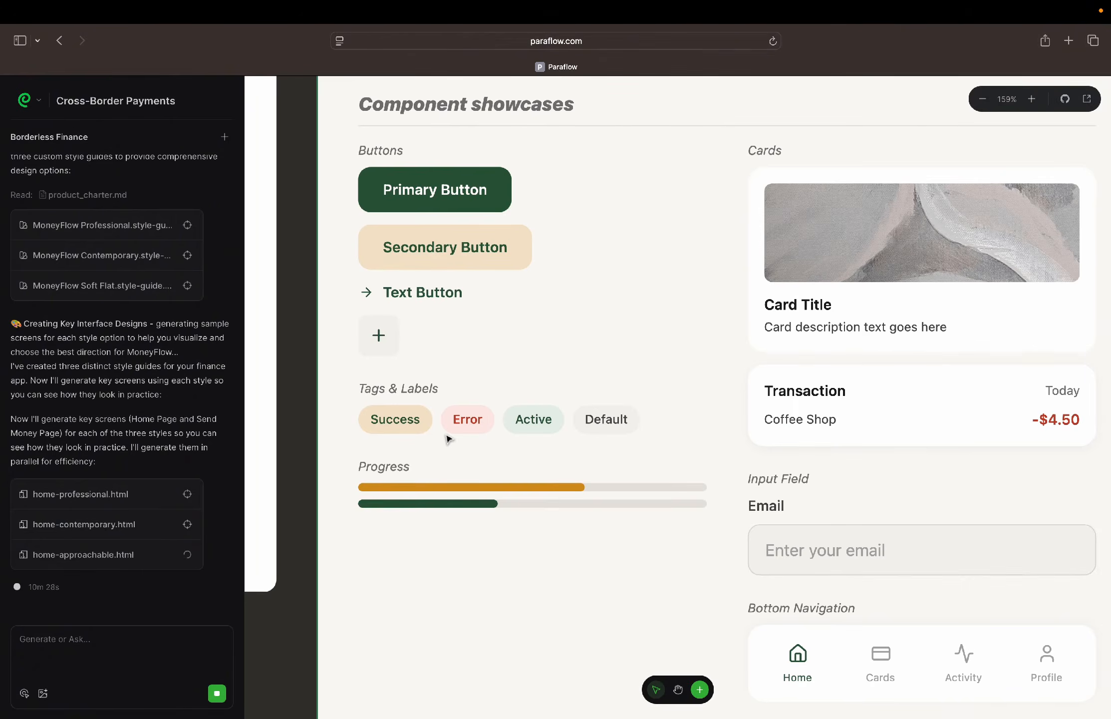
scroll(448, 438, up, 5)
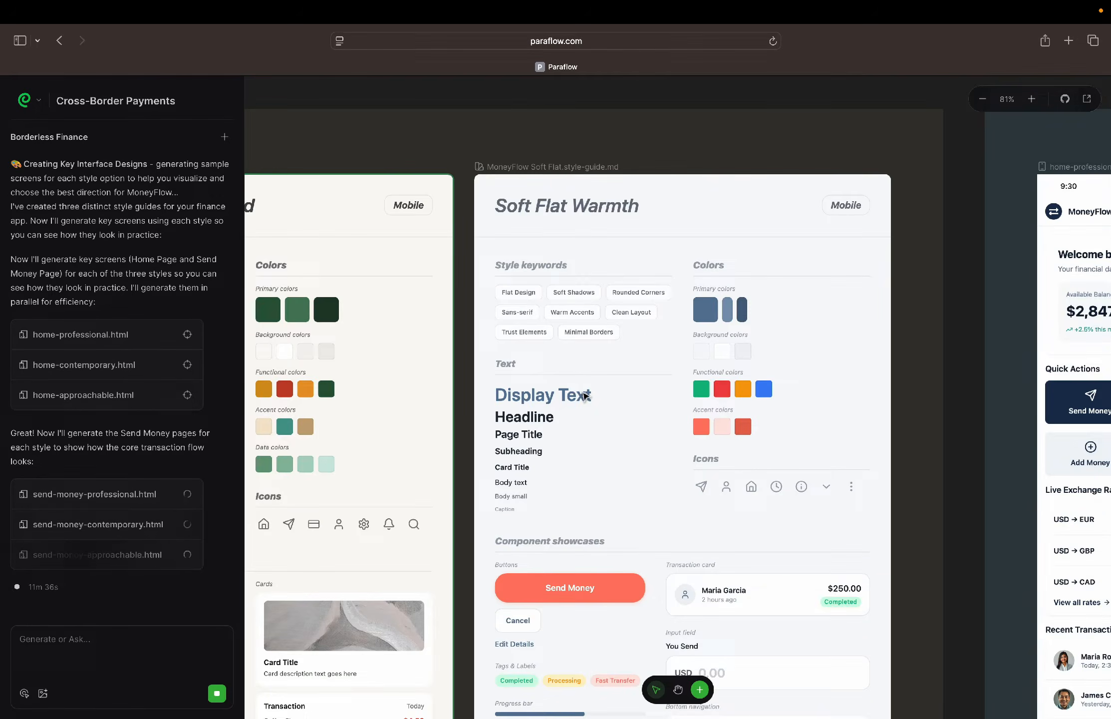
Review the Soft Flat Warmth style guide's keywords, text, colors and icons, and inspect its component showcases
scroll(585, 396, up, 5)
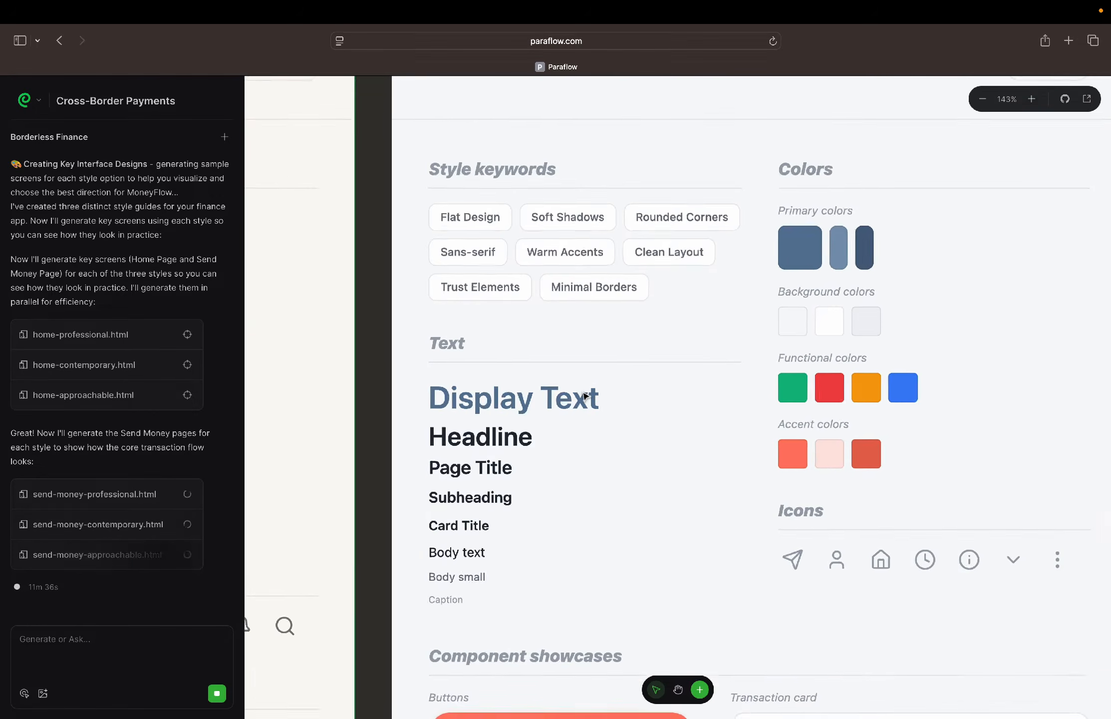
scroll(585, 395, down, 3)
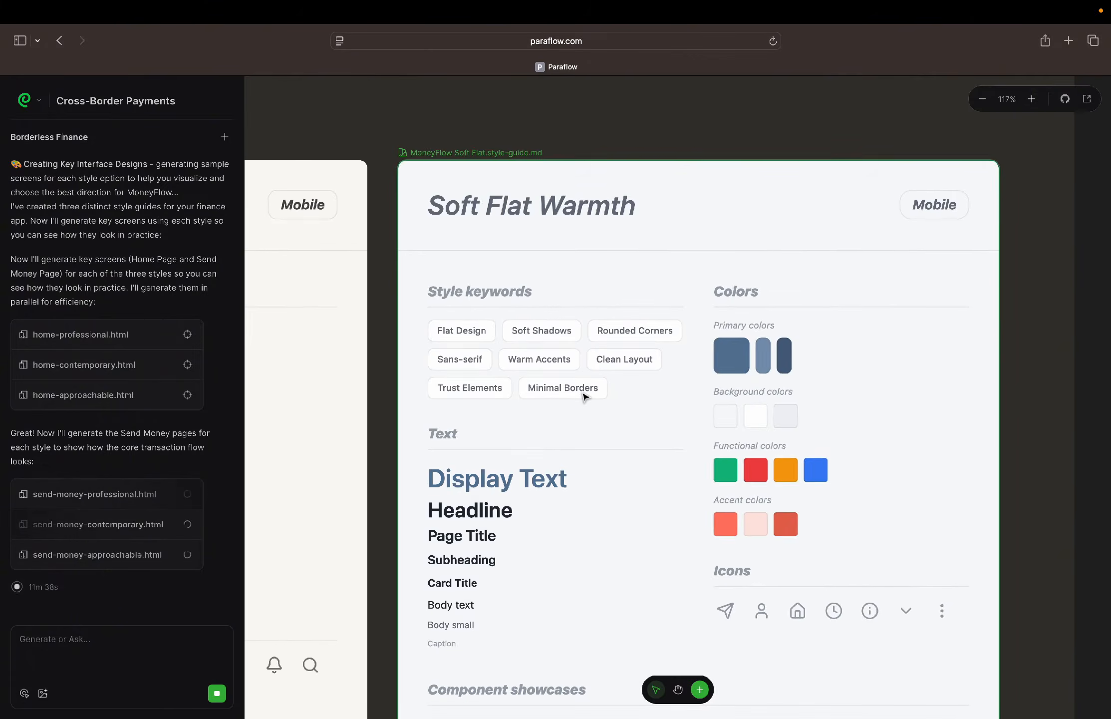
scroll(583, 397, down, 5)
scroll(586, 397, down, 3)
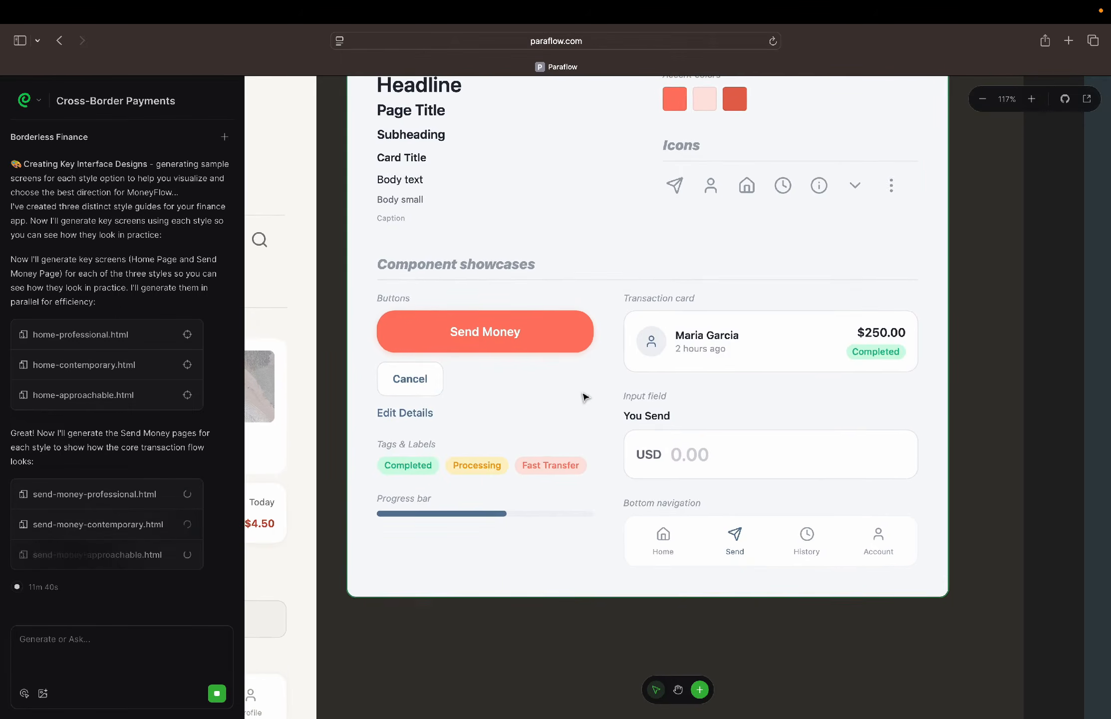
scroll(588, 396, up, 4)
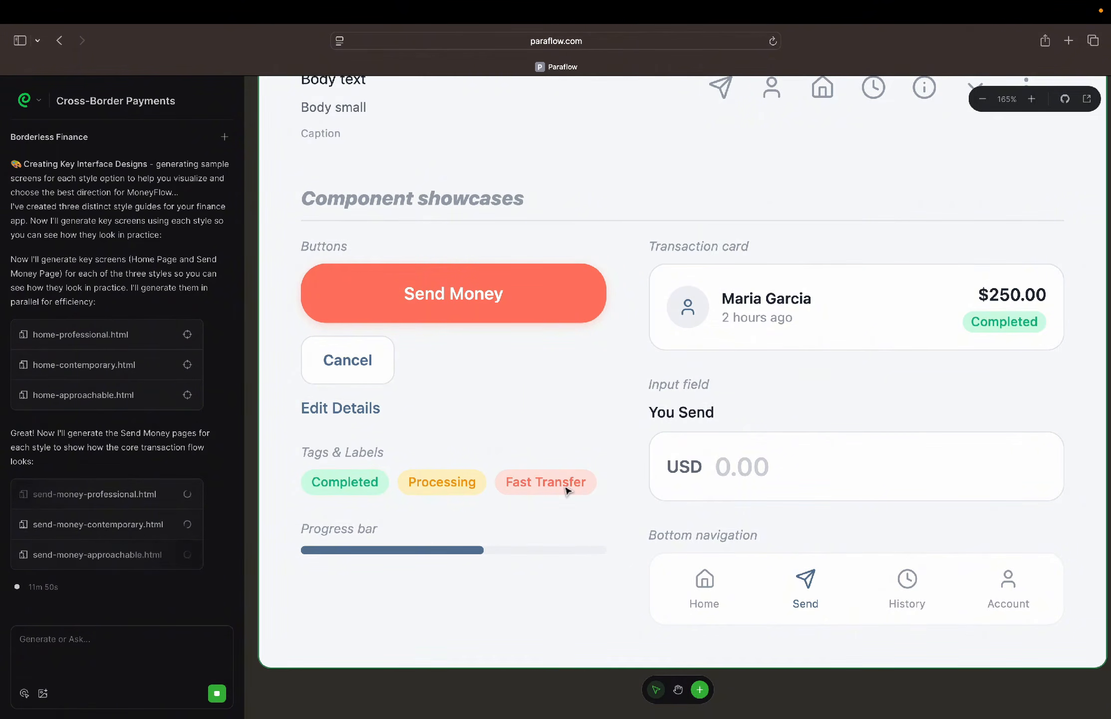
Examine the home-professional screen's header, balance card, quick actions and live exchange rates
scroll(568, 491, right, 5)
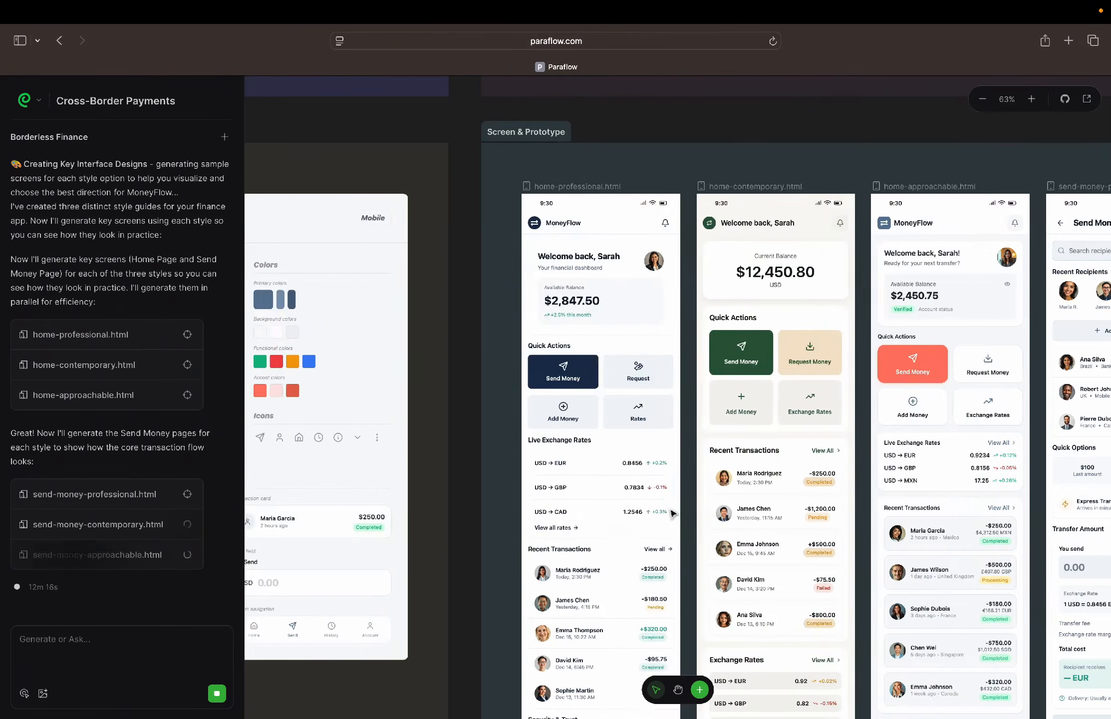
scroll(549, 289, up, 5)
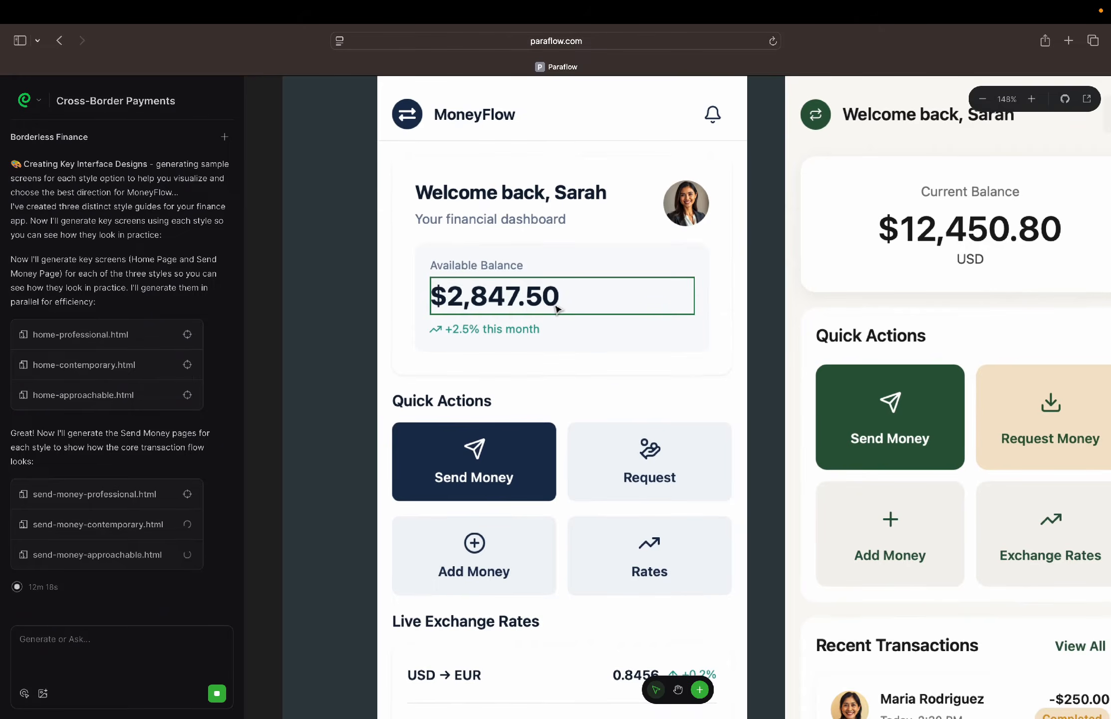
scroll(555, 306, up, 1)
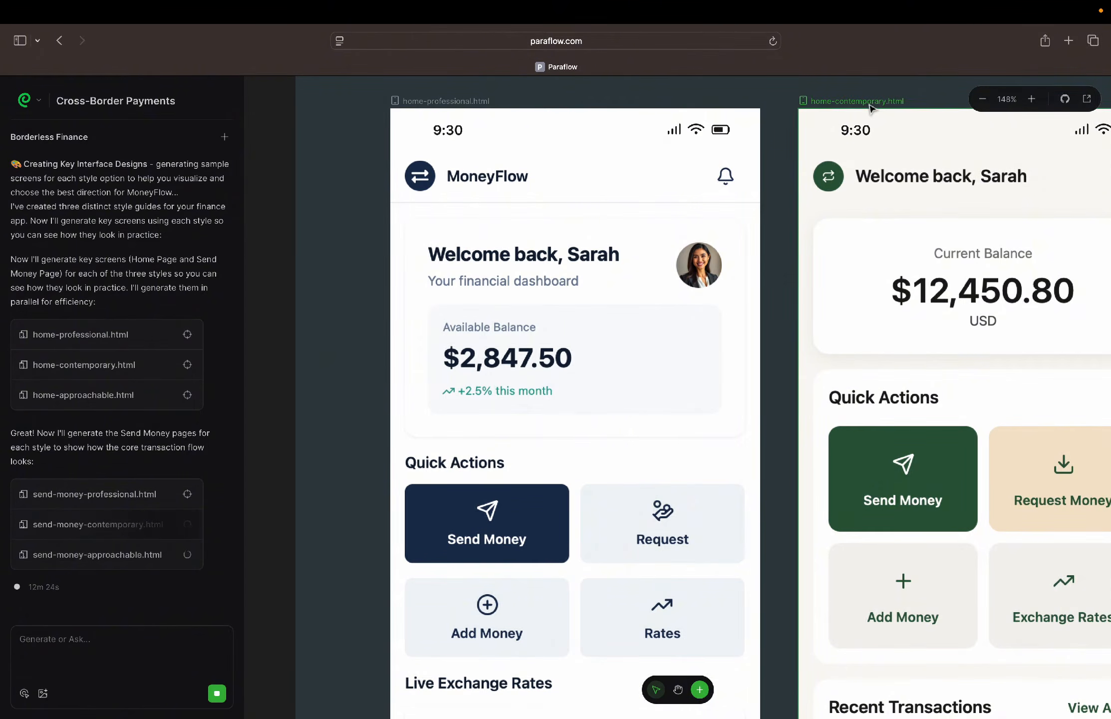
scroll(568, 472, down, 5)
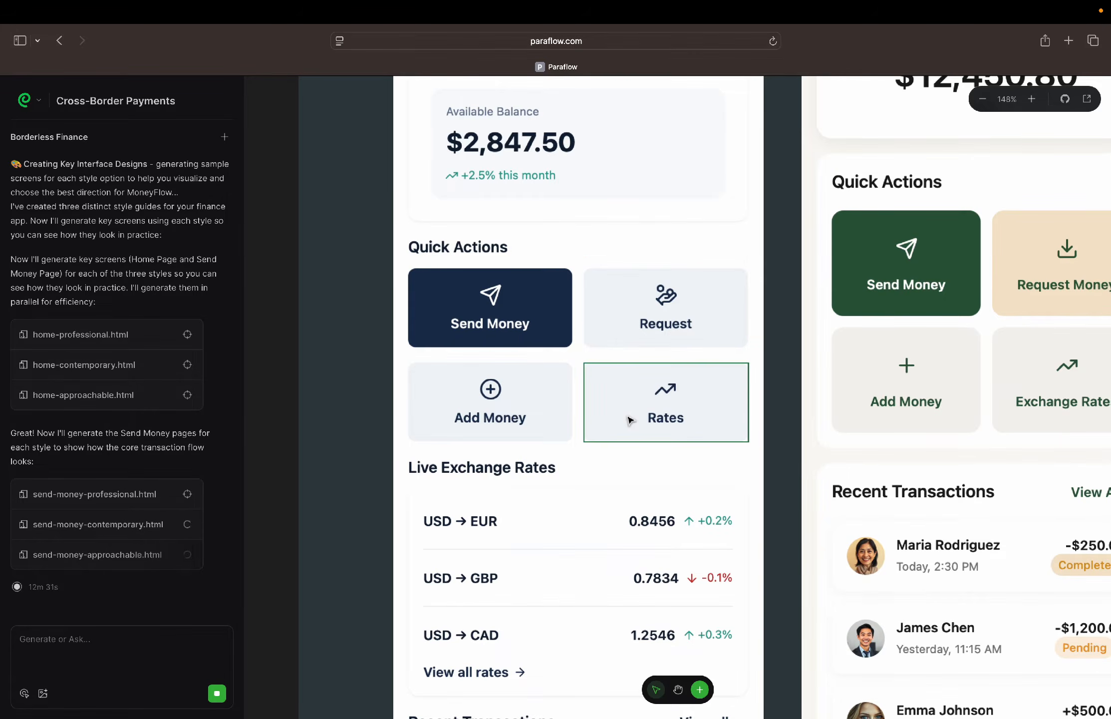
scroll(630, 420, down, 6)
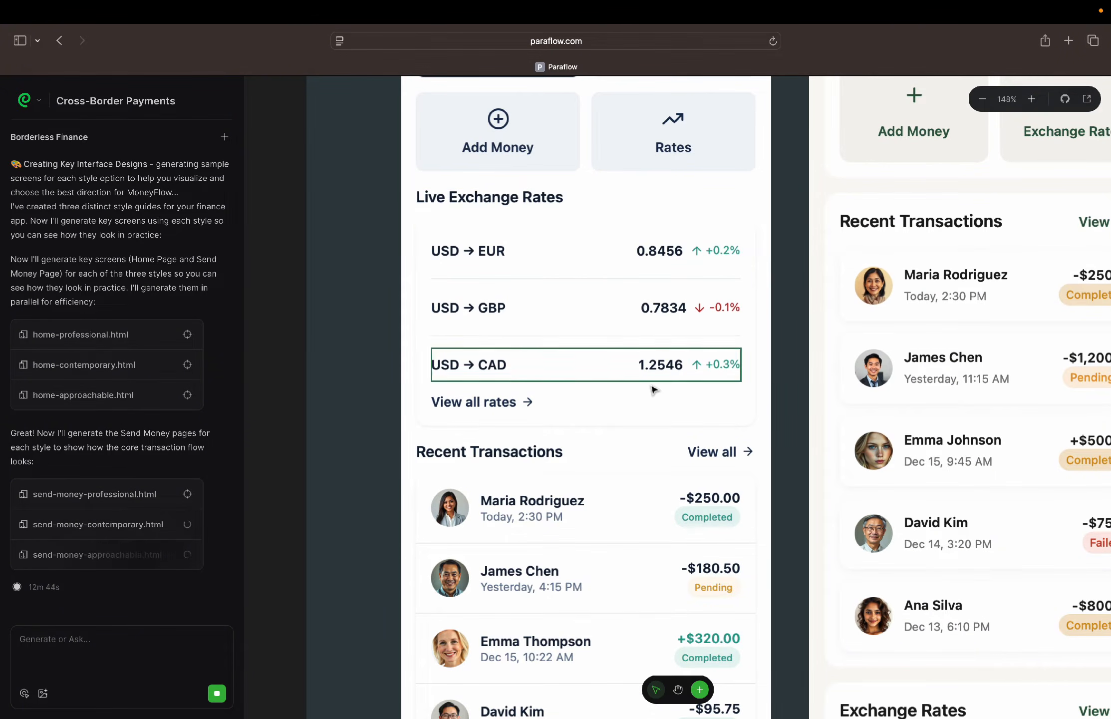
Review the home-professional screen's recent transactions, Security & Trust section and bottom navigation up close
scroll(652, 389, down, 2)
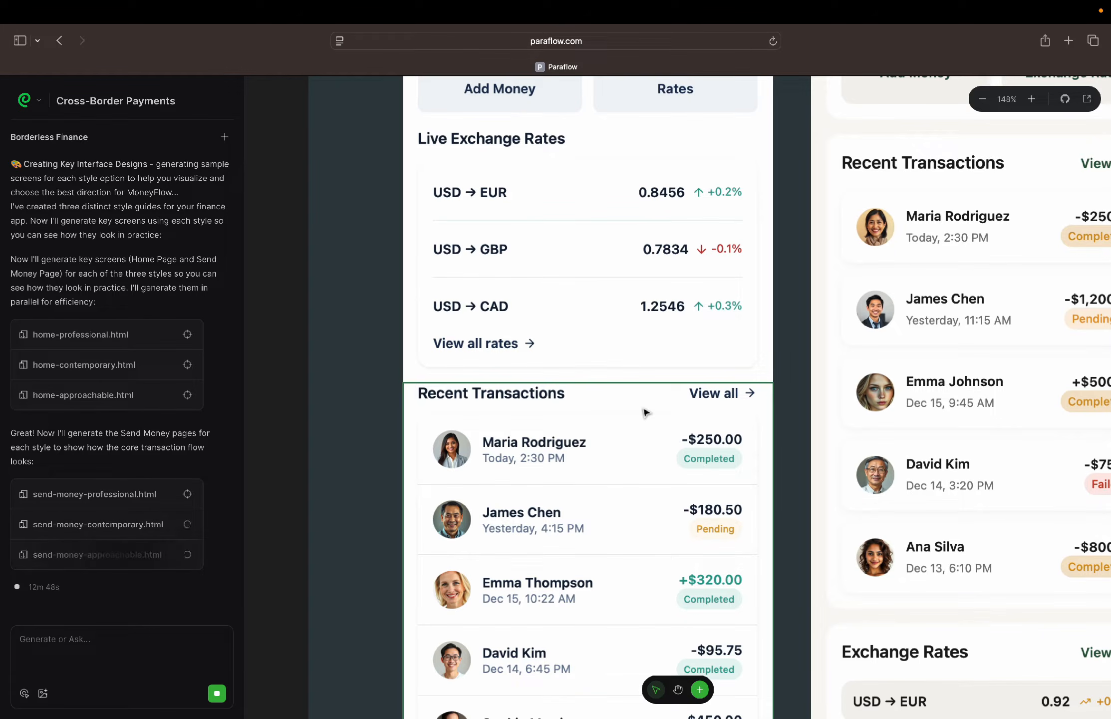
scroll(509, 429, down, 4)
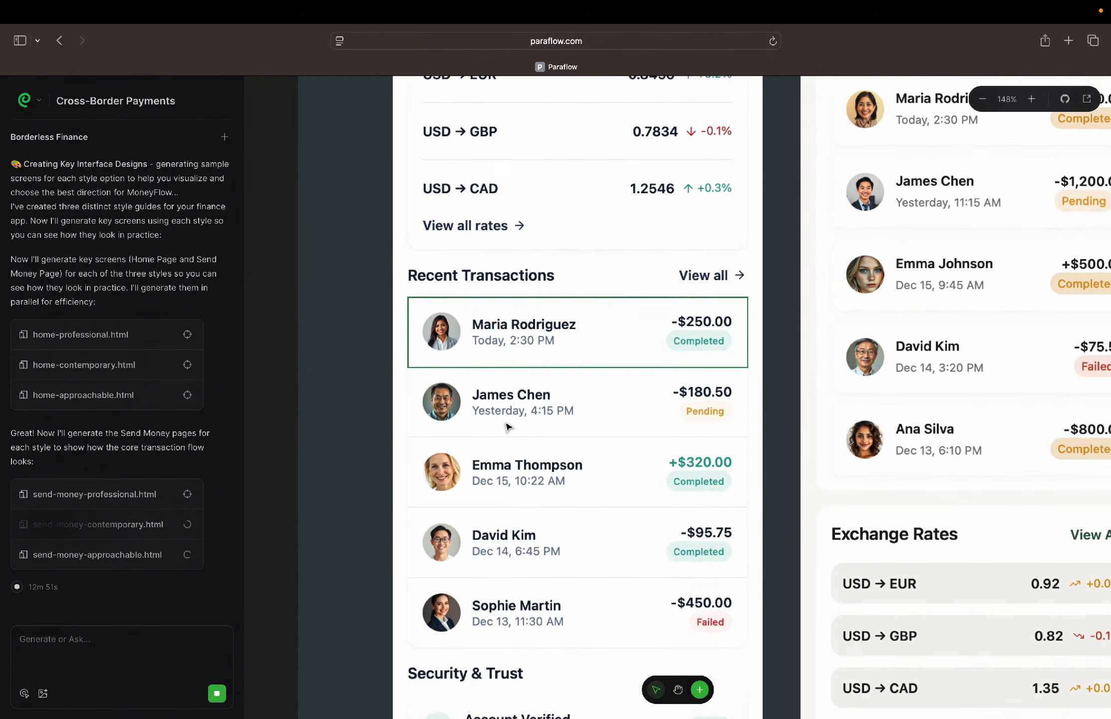
scroll(751, 372, down, 3)
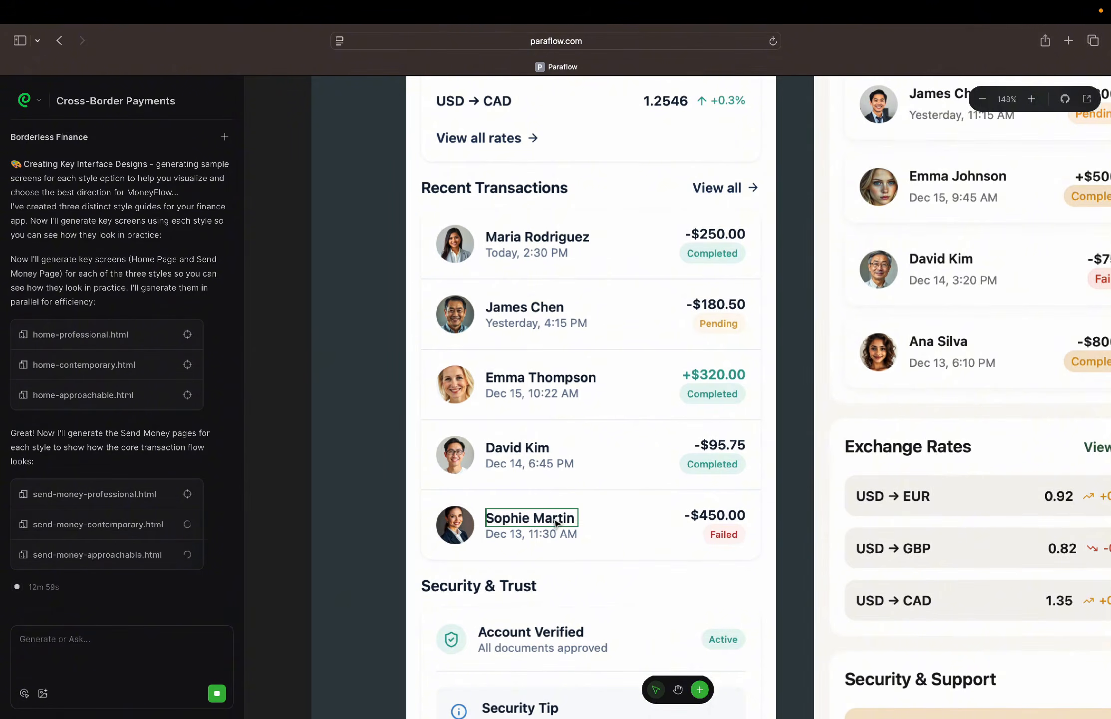
scroll(556, 523, down, 5)
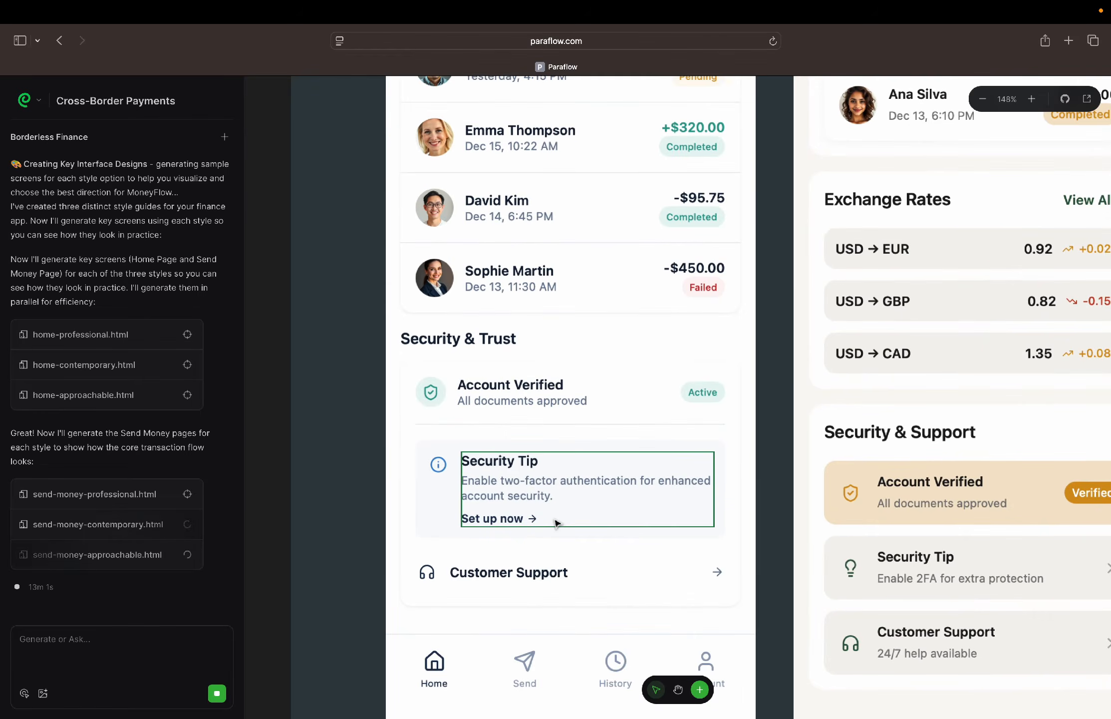
scroll(556, 522, up, 3)
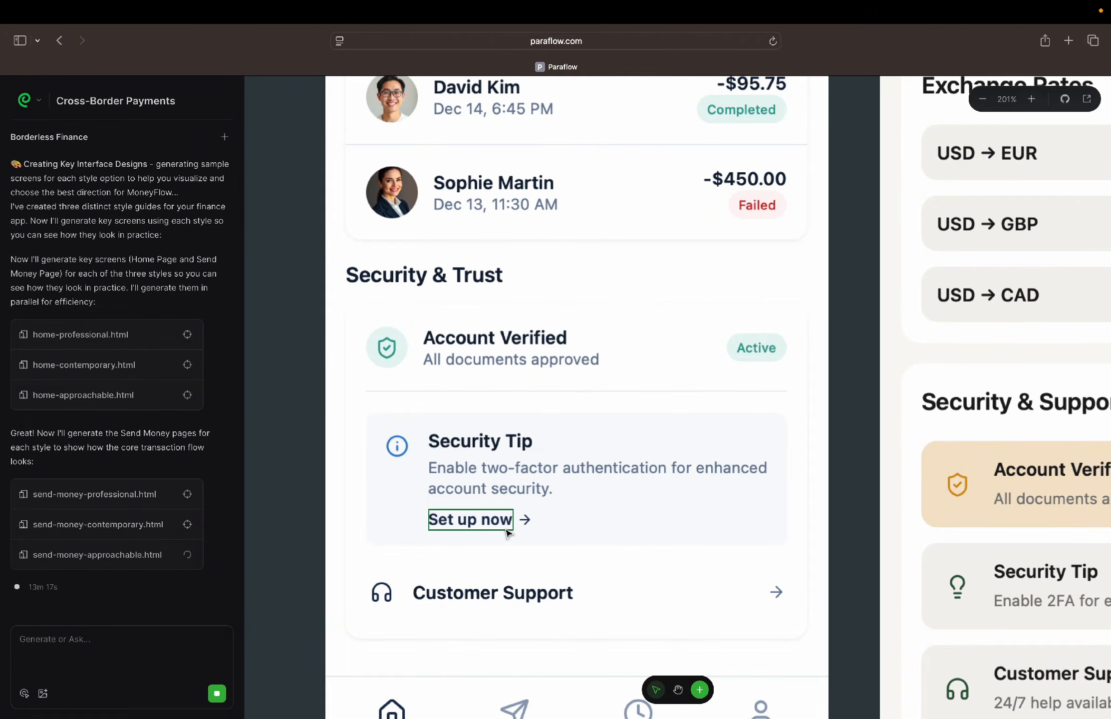
scroll(507, 533, down, 3)
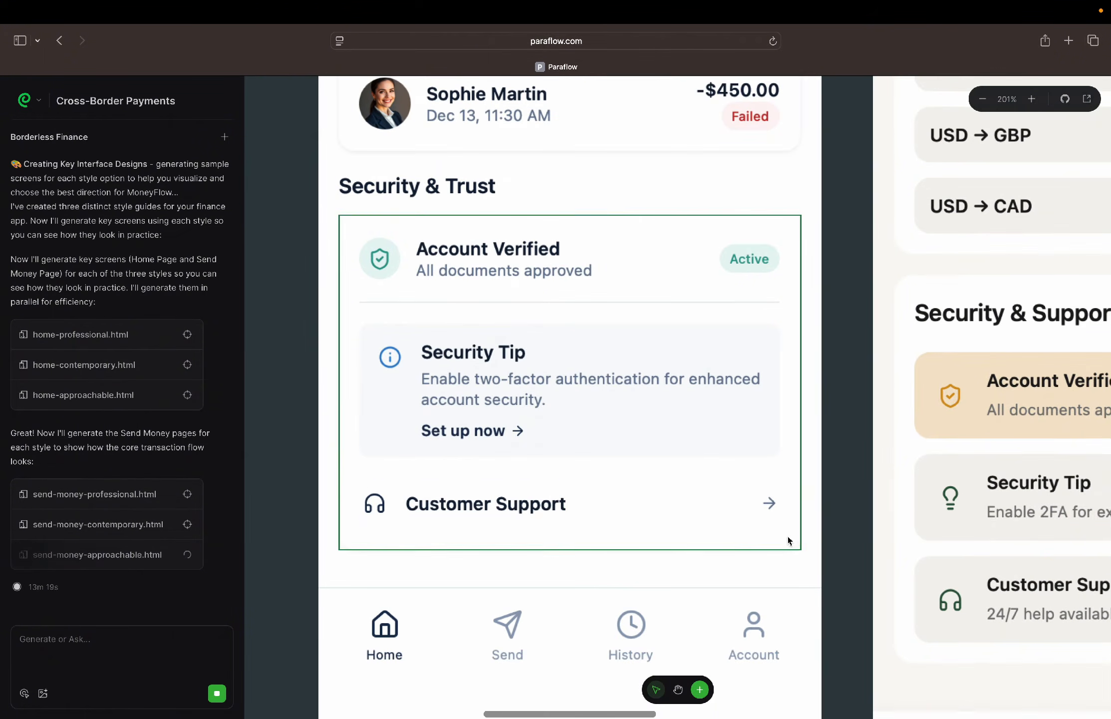
Revisit the home-professional screen from its transactions up to the header, and compare it with the neighbouring home screens
scroll(597, 557, up, 10)
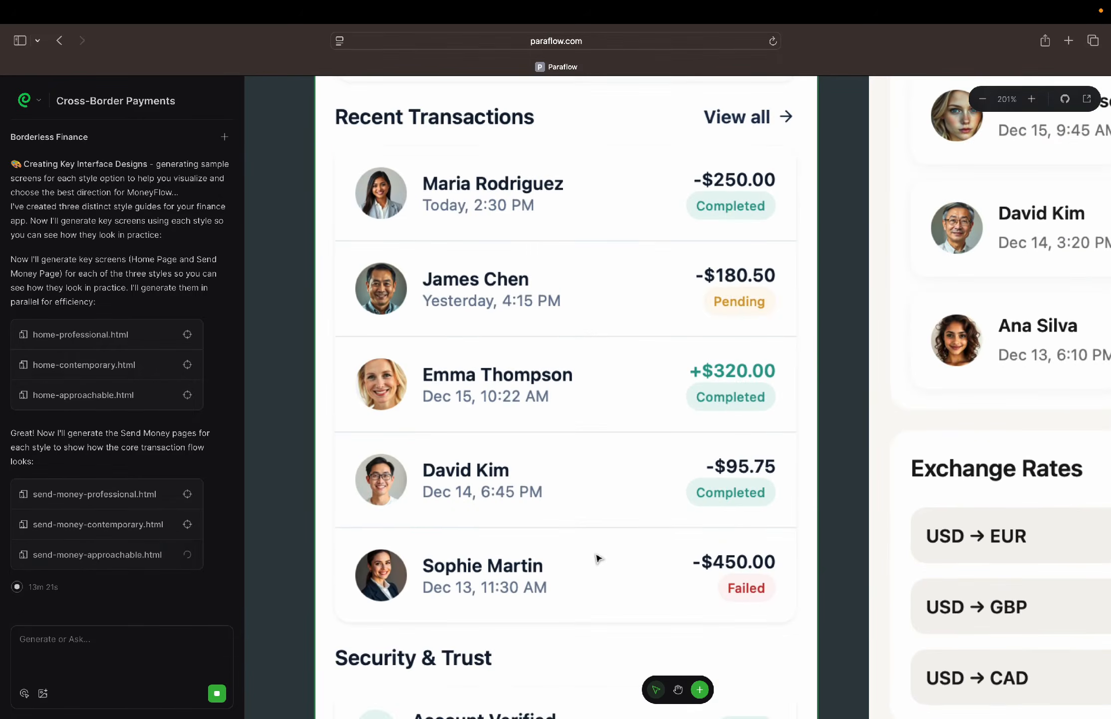
scroll(598, 558, up, 10)
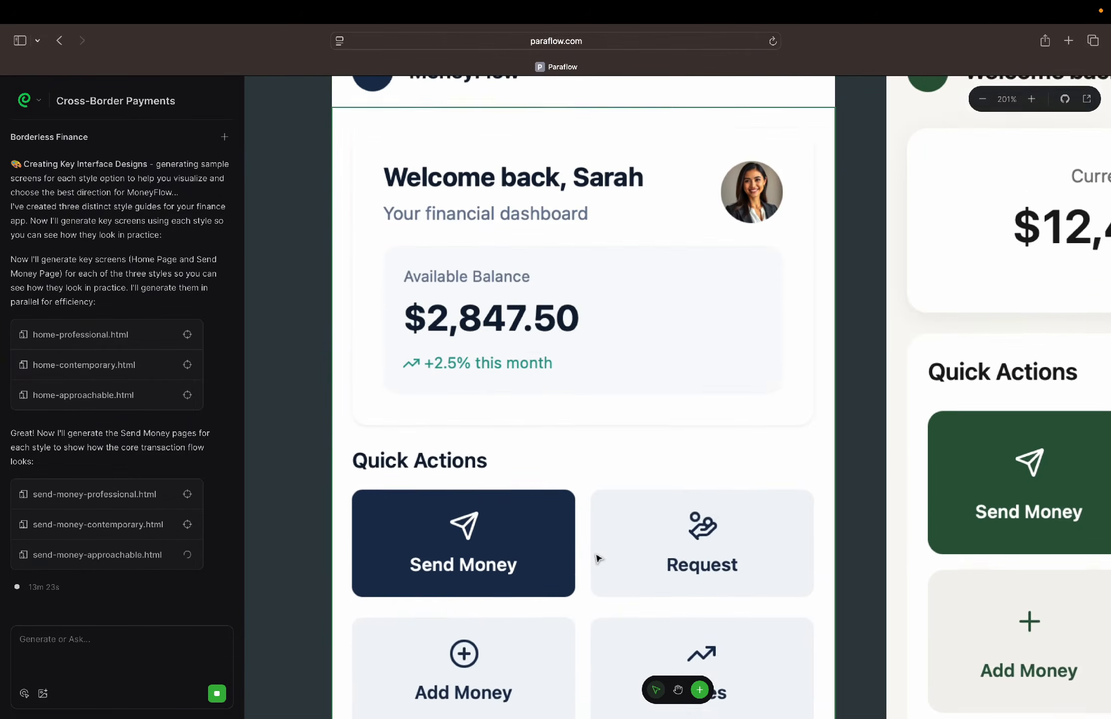
scroll(598, 558, up, 2)
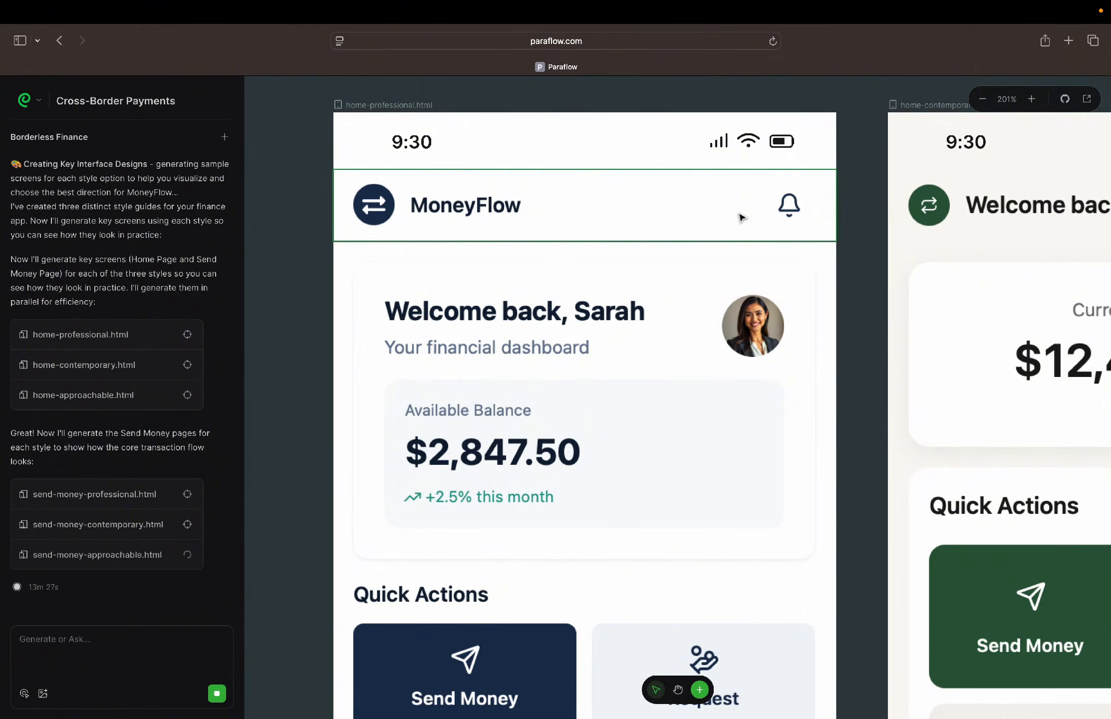
scroll(742, 218, down, 6)
scroll(743, 219, down, 3)
scroll(742, 218, up, 2)
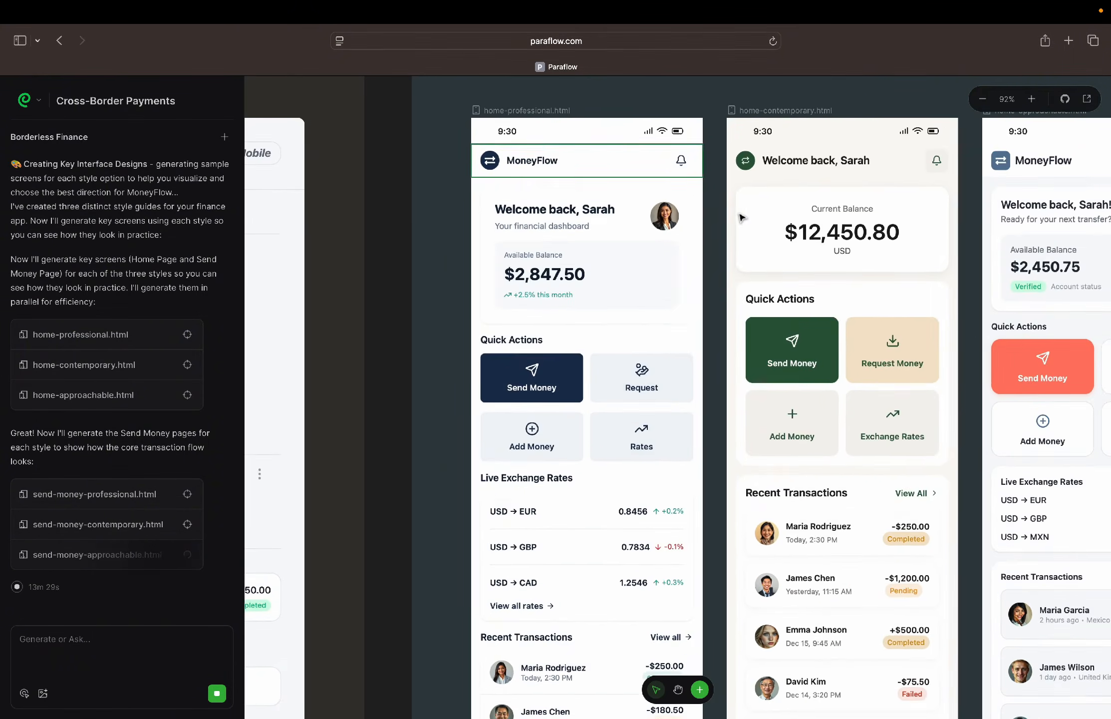
Select the home-professional screen and review its whole layout down to the bottom navigation
scroll(742, 218, up, 1)
click(633, 390)
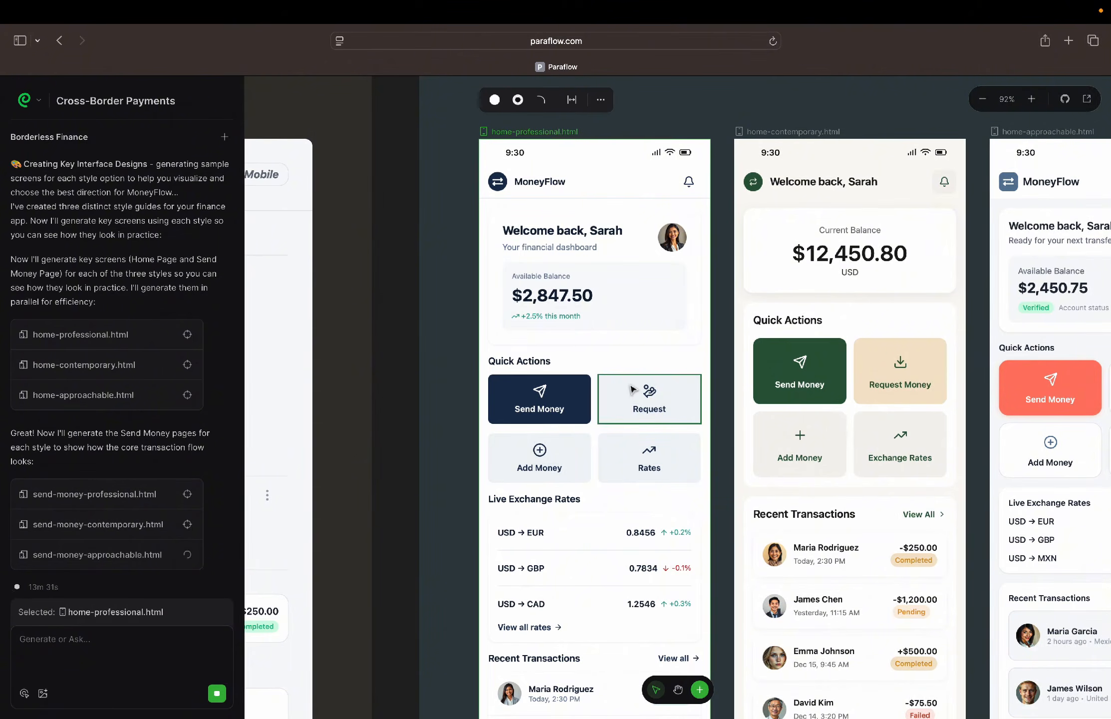
scroll(633, 389, down, 6)
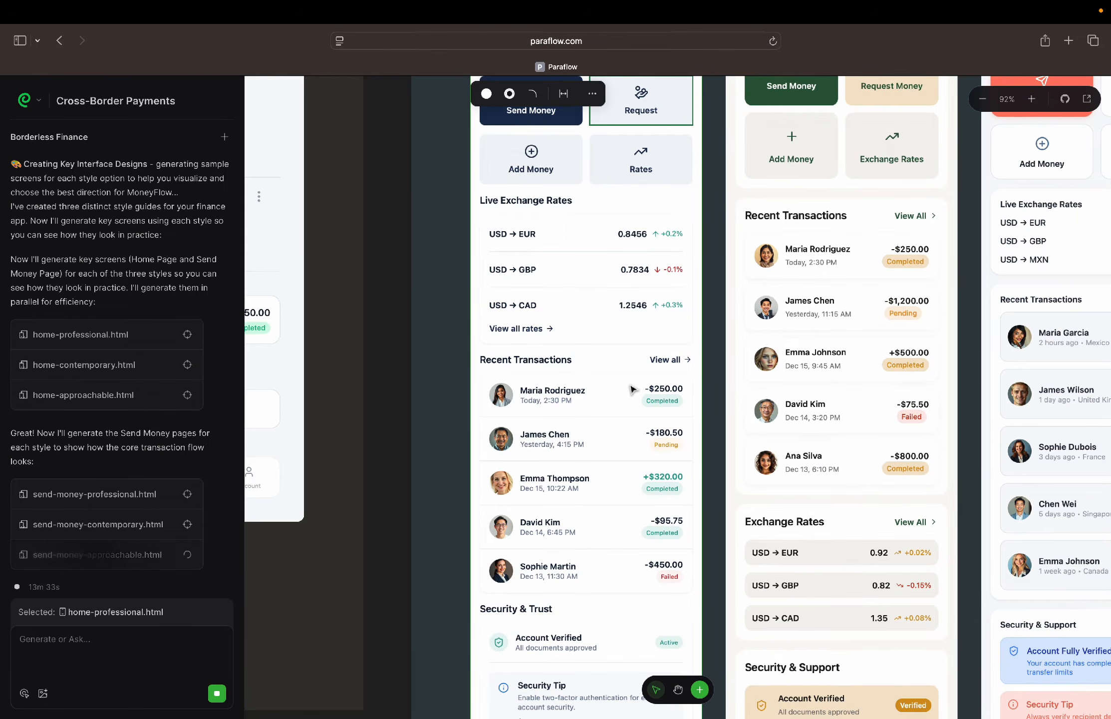
scroll(633, 389, down, 4)
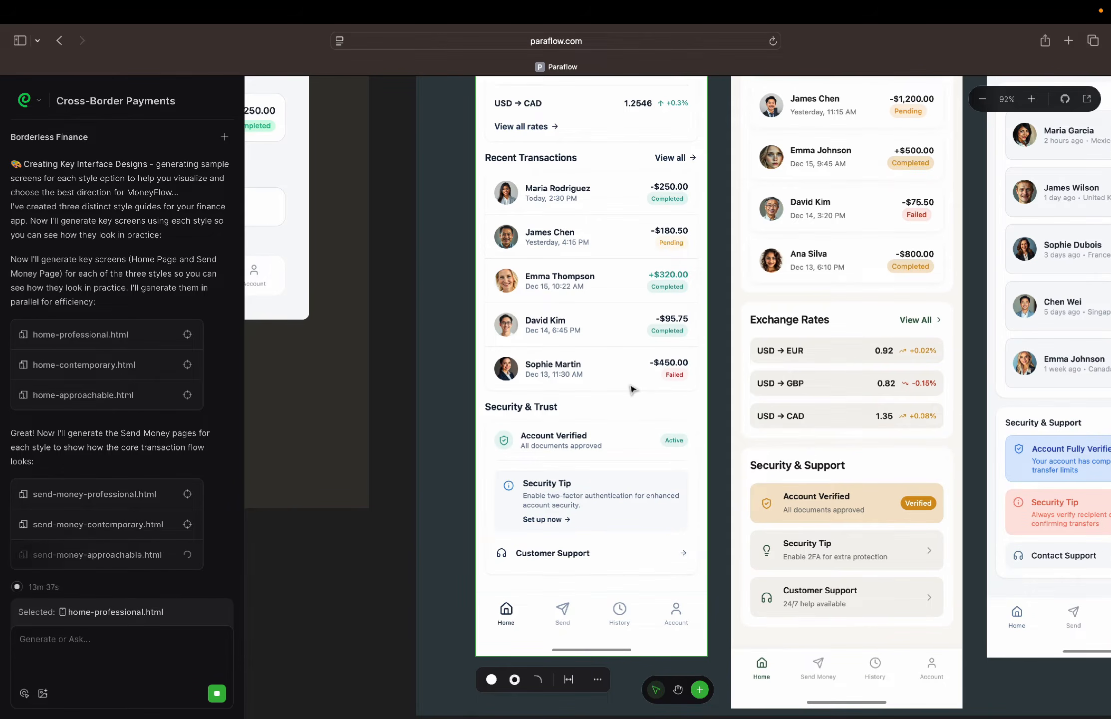
scroll(633, 390, down, 3)
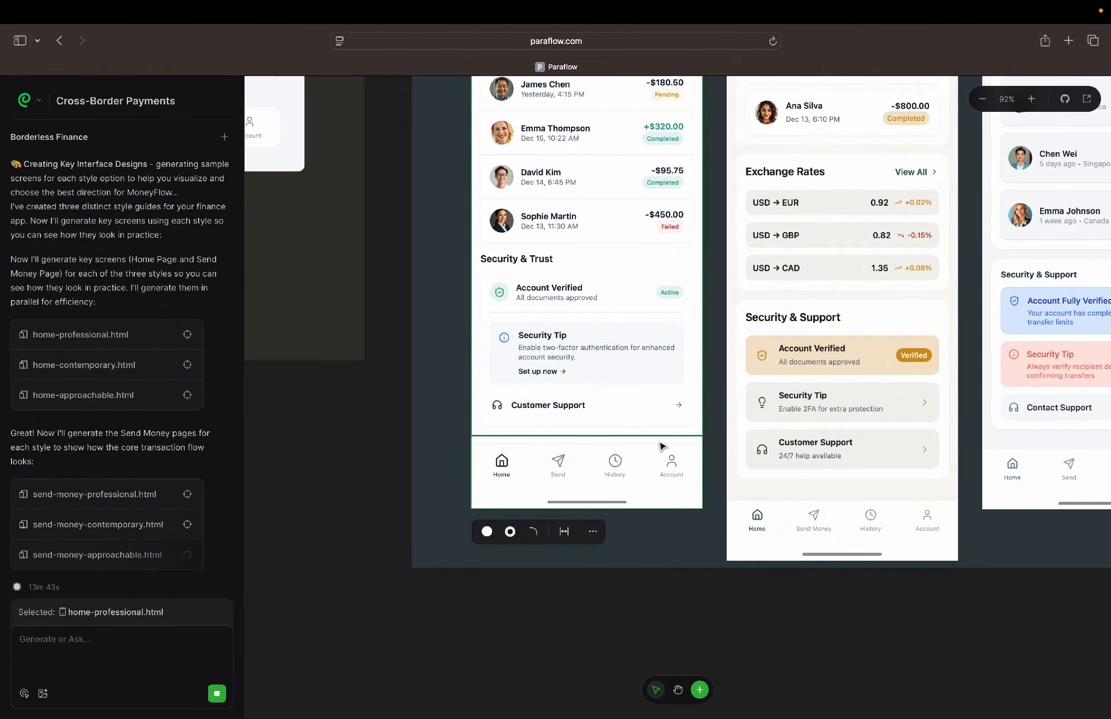
Inspect the layers of the home-professional screen's bottom navigation, including the Send item and the area beneath it, and clear the selection
click(689, 459)
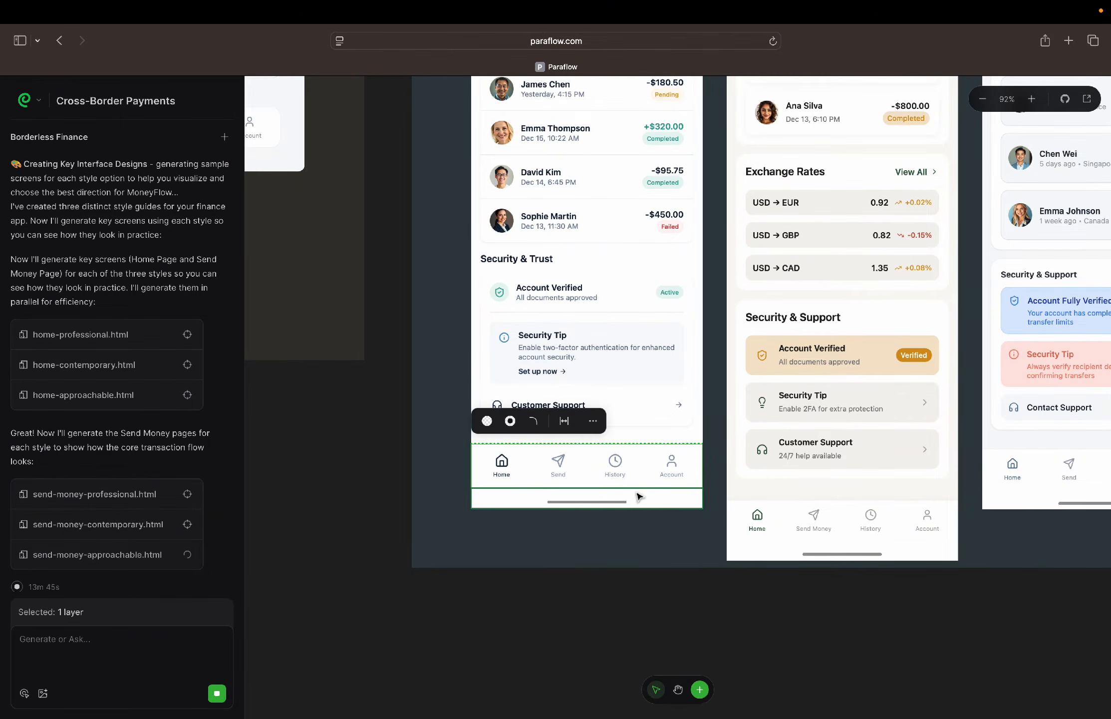
scroll(639, 496, up, 10)
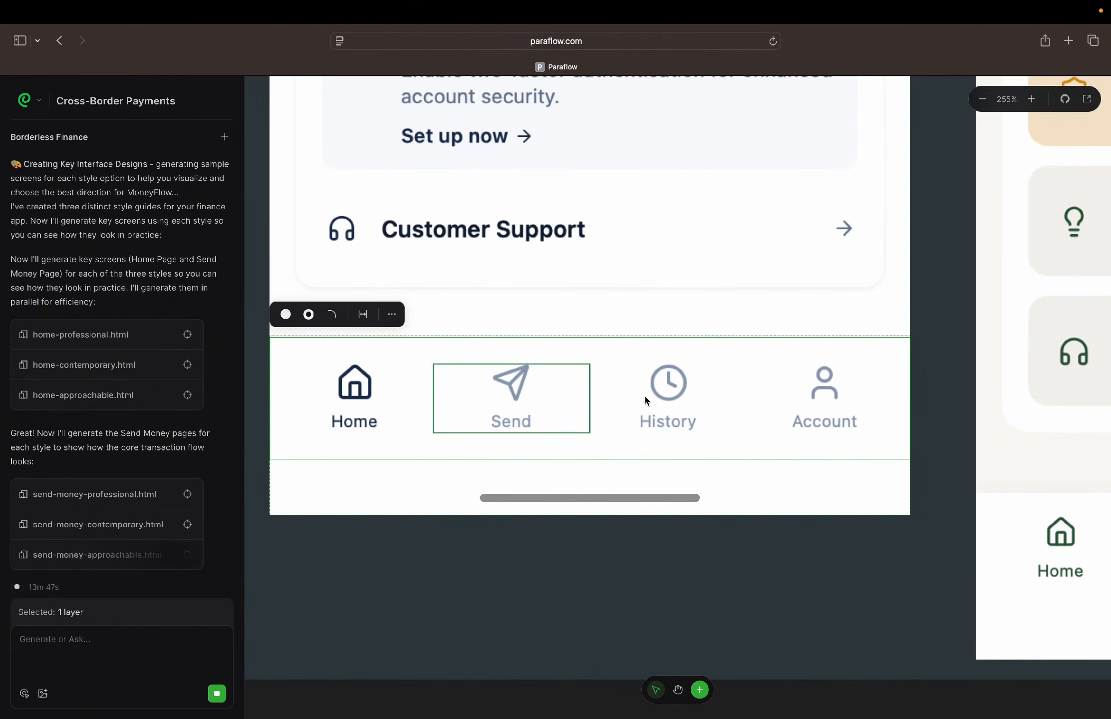
click(538, 418)
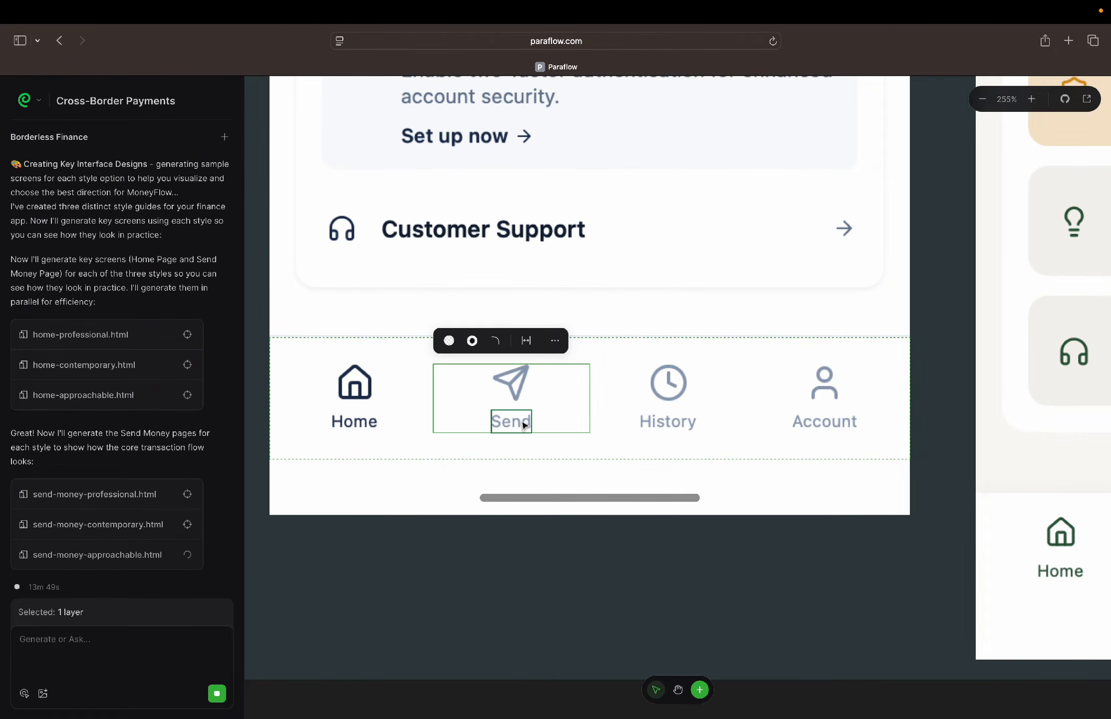
scroll(539, 448, down, 5)
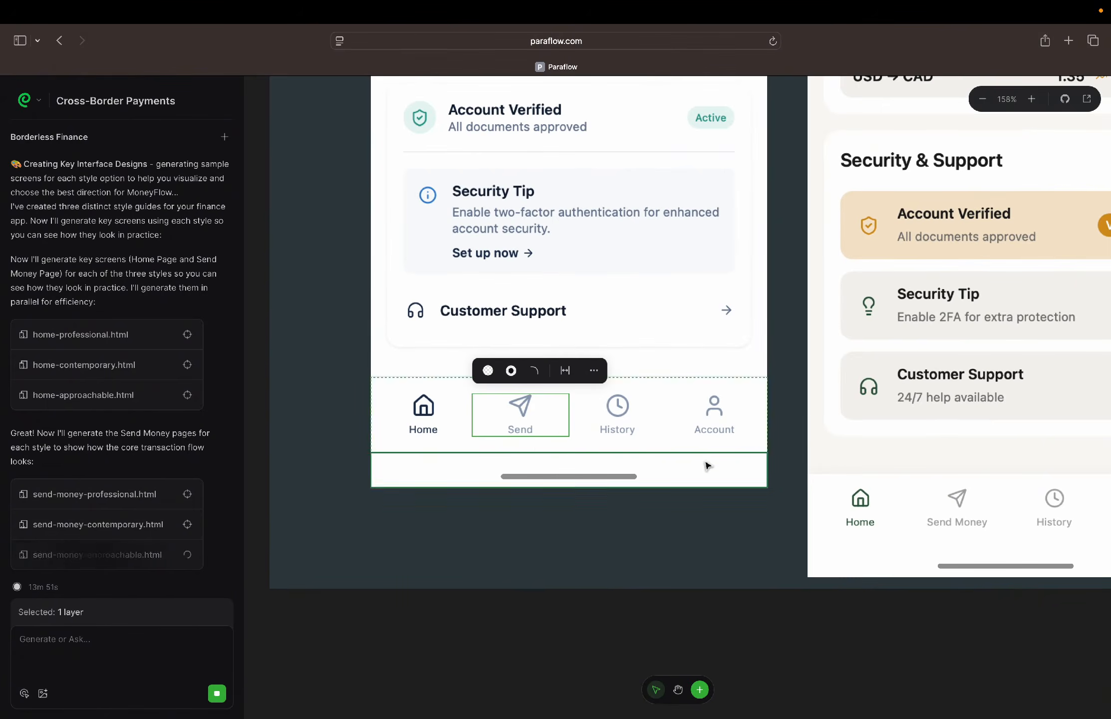
click(710, 466)
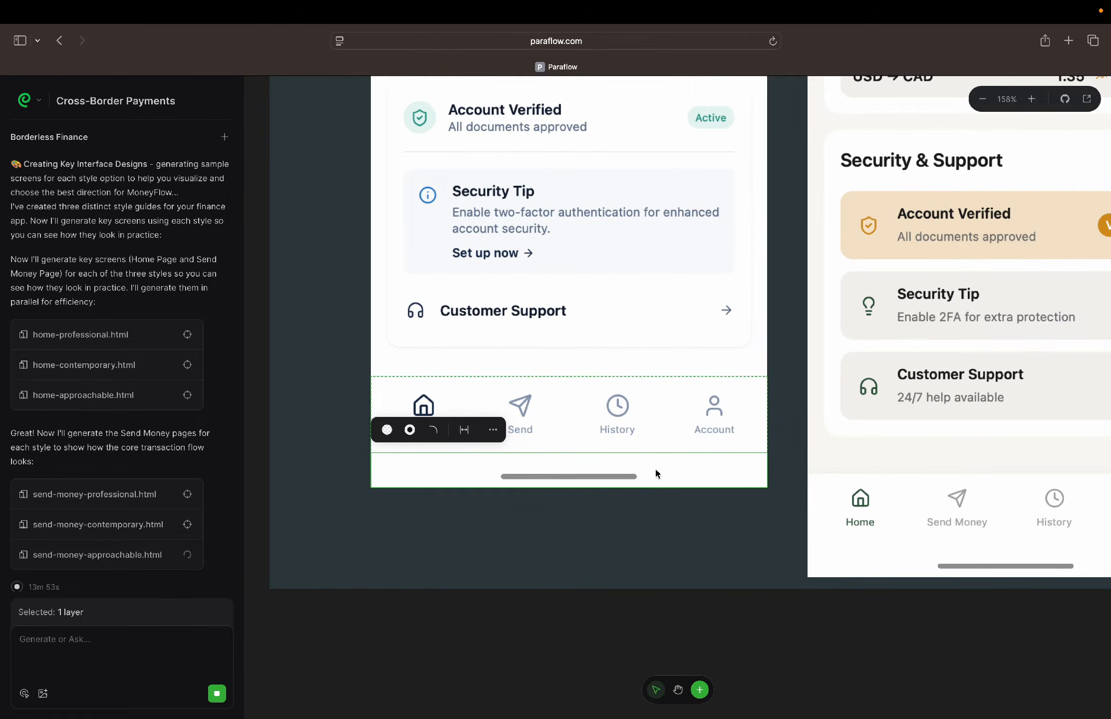
click(667, 395)
click(757, 569)
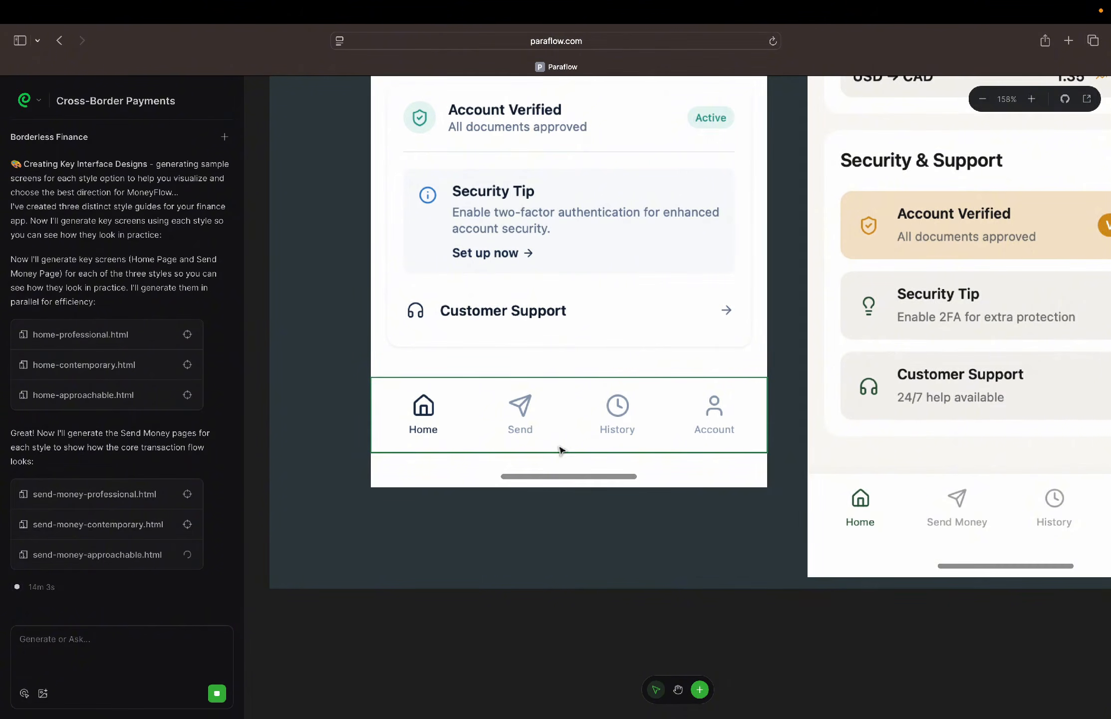
Select the home-professional screen's main content, Security & Trust and Recent Transactions layers in turn to inspect their extents
click(759, 283)
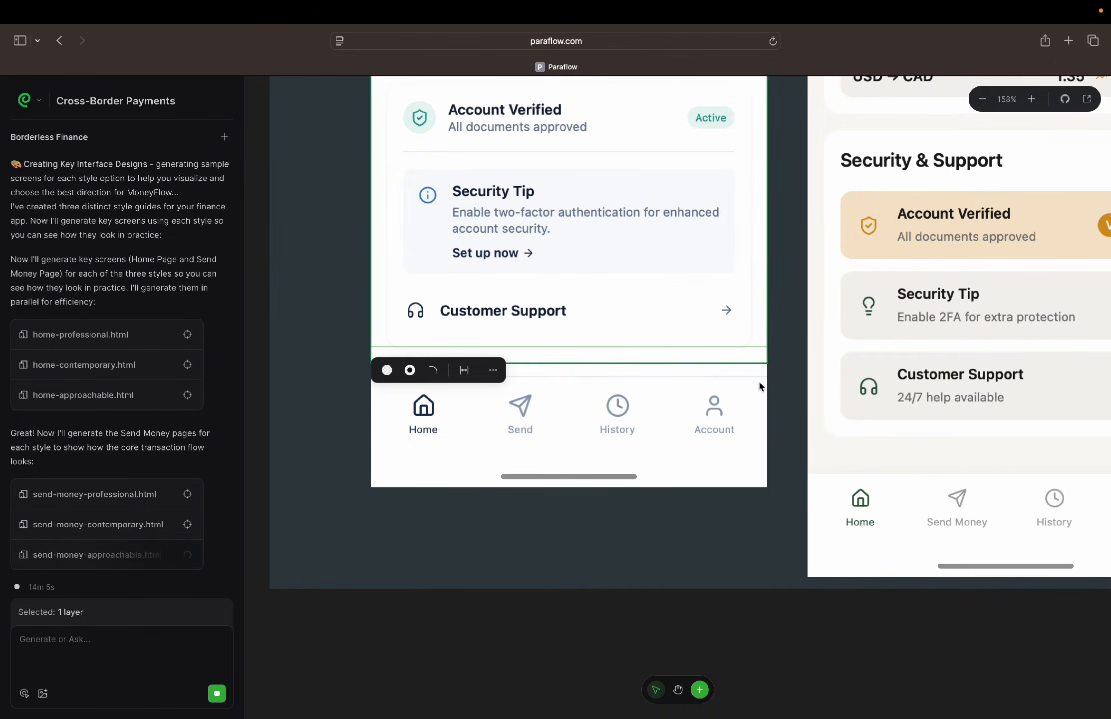
scroll(704, 358, up, 4)
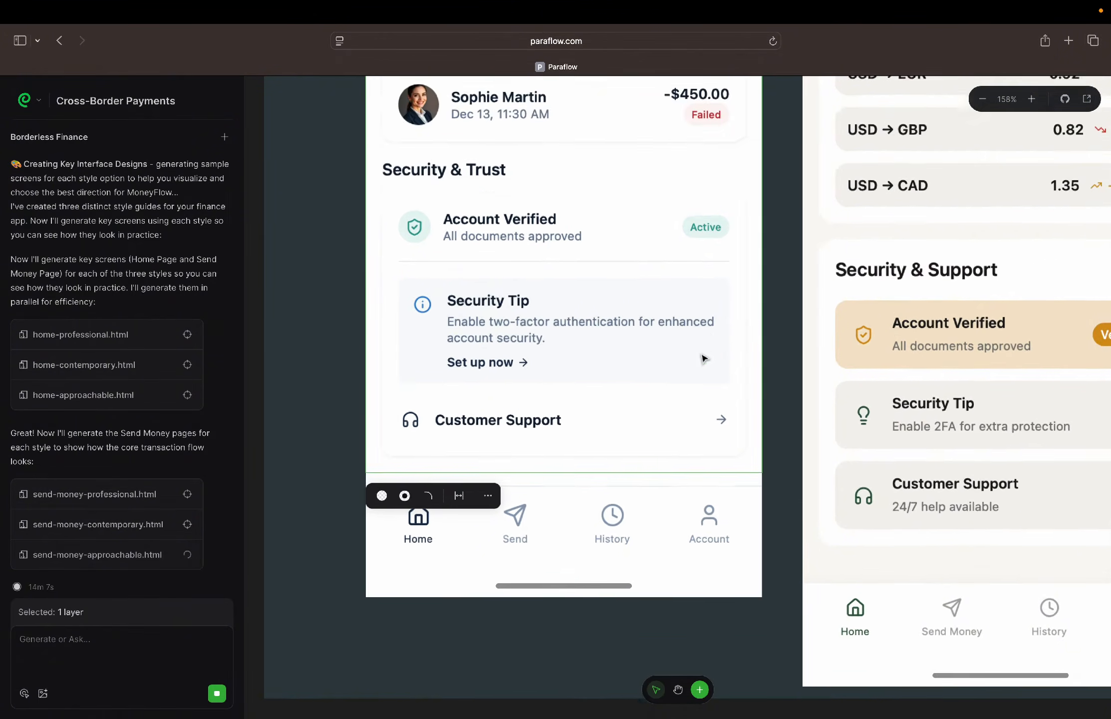
scroll(704, 359, up, 3)
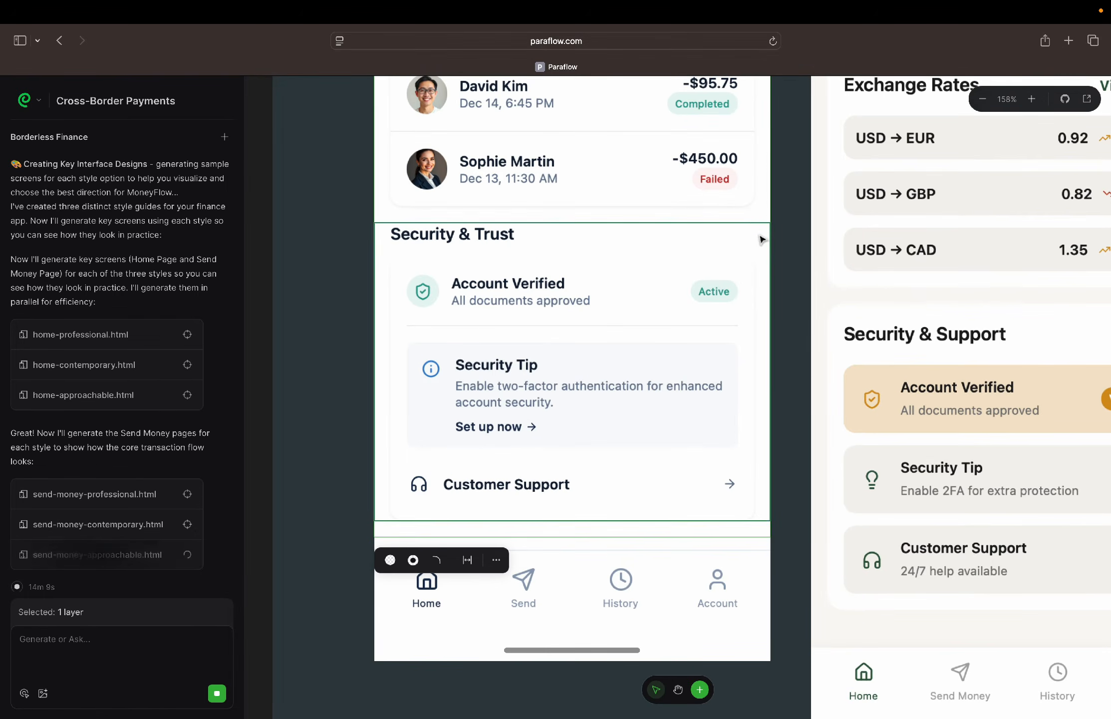
click(762, 240)
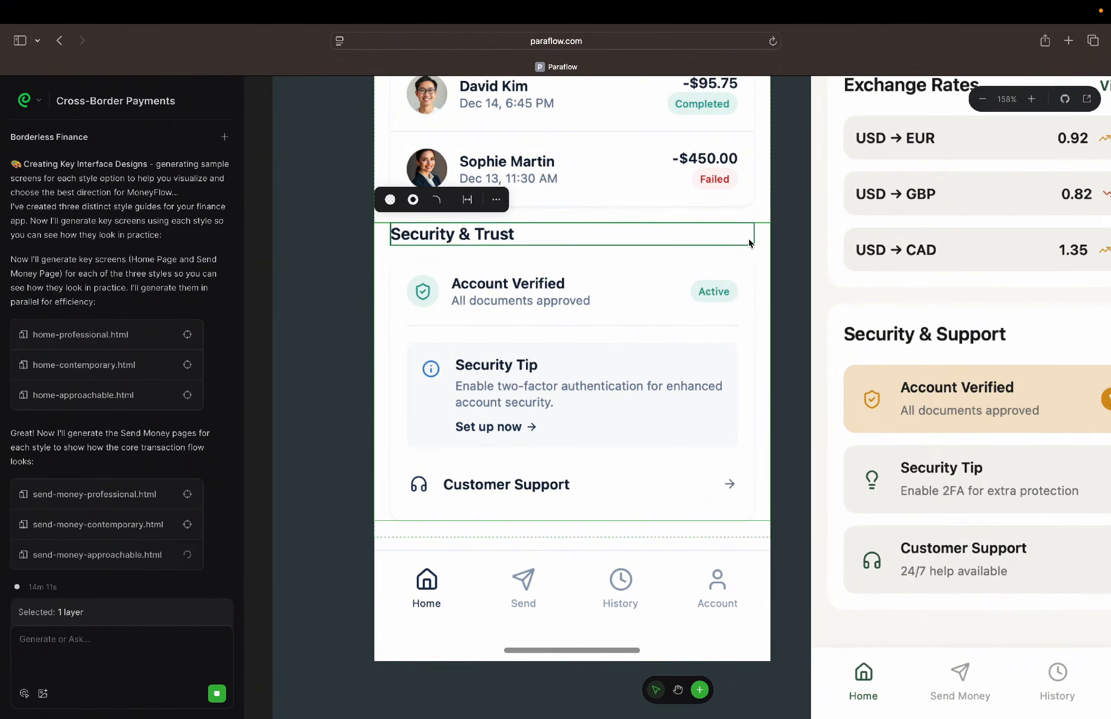
scroll(731, 254, up, 6)
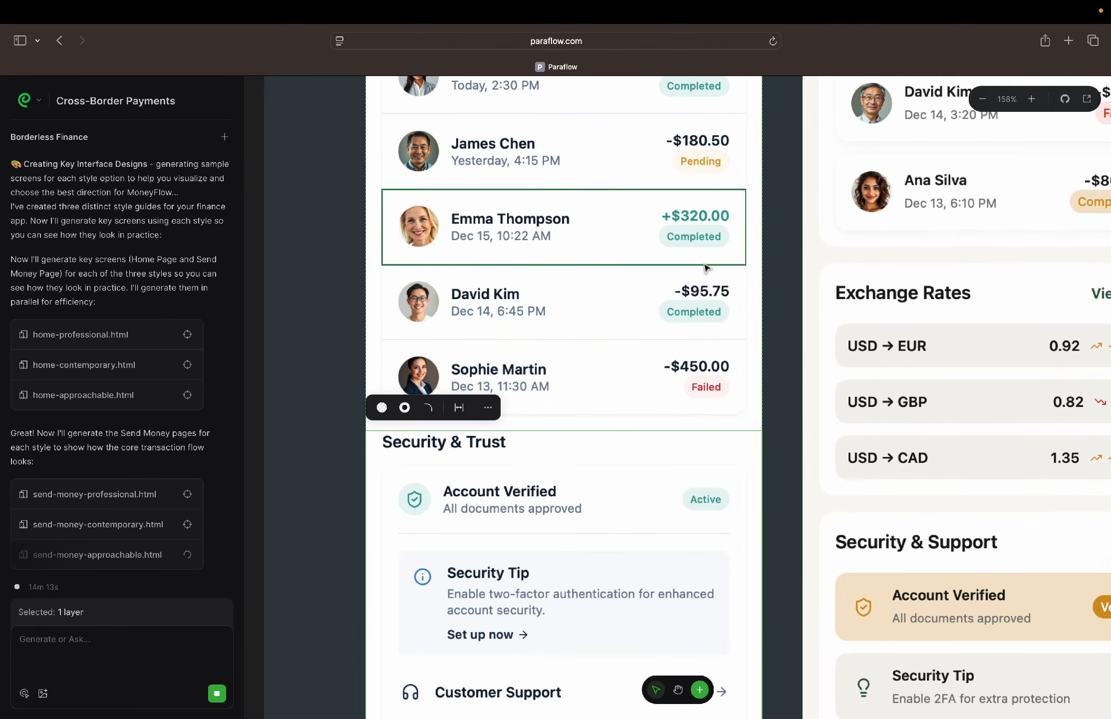
click(758, 302)
scroll(753, 316, up, 8)
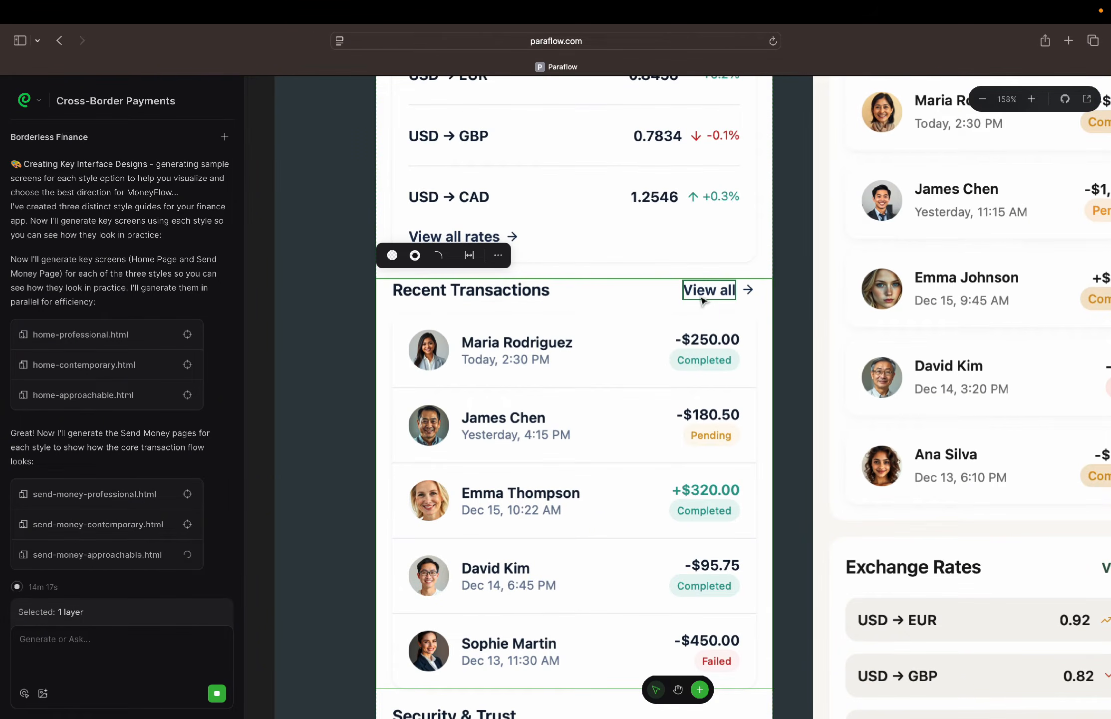
Inspect the Recent Transactions "View all" link up close, and recheck the home-professional sections up to the balance card
scroll(746, 287, up, 5)
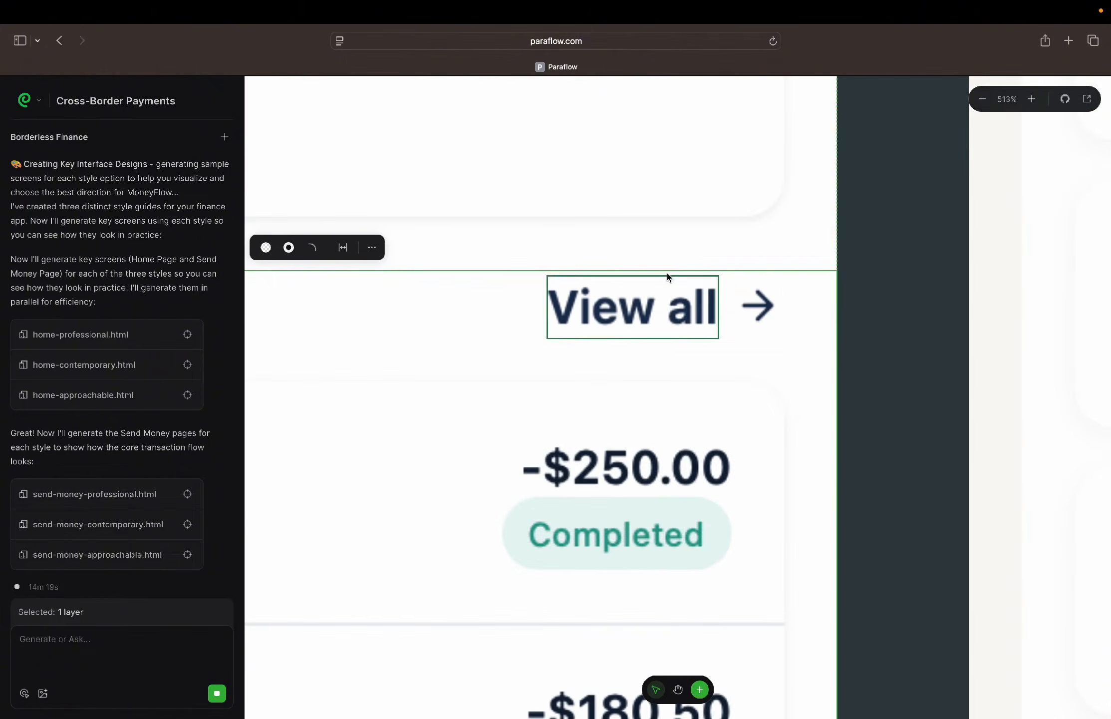
scroll(670, 280, down, 3)
scroll(701, 280, down, 3)
scroll(679, 449, down, 6)
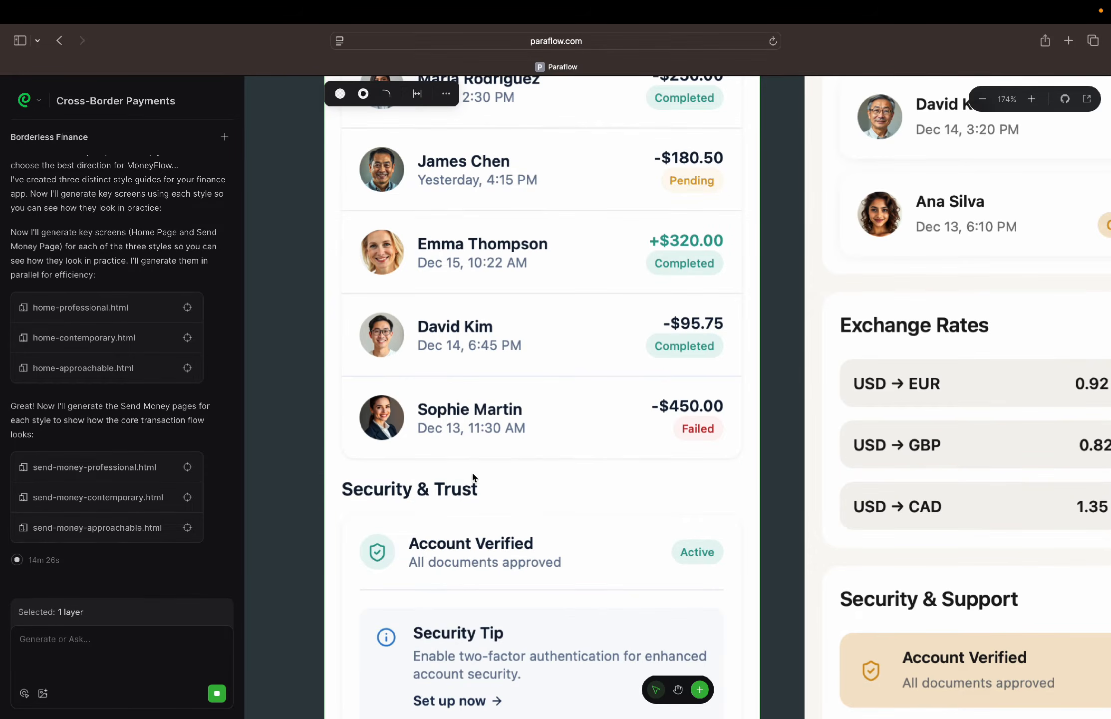
scroll(634, 475, up, 10)
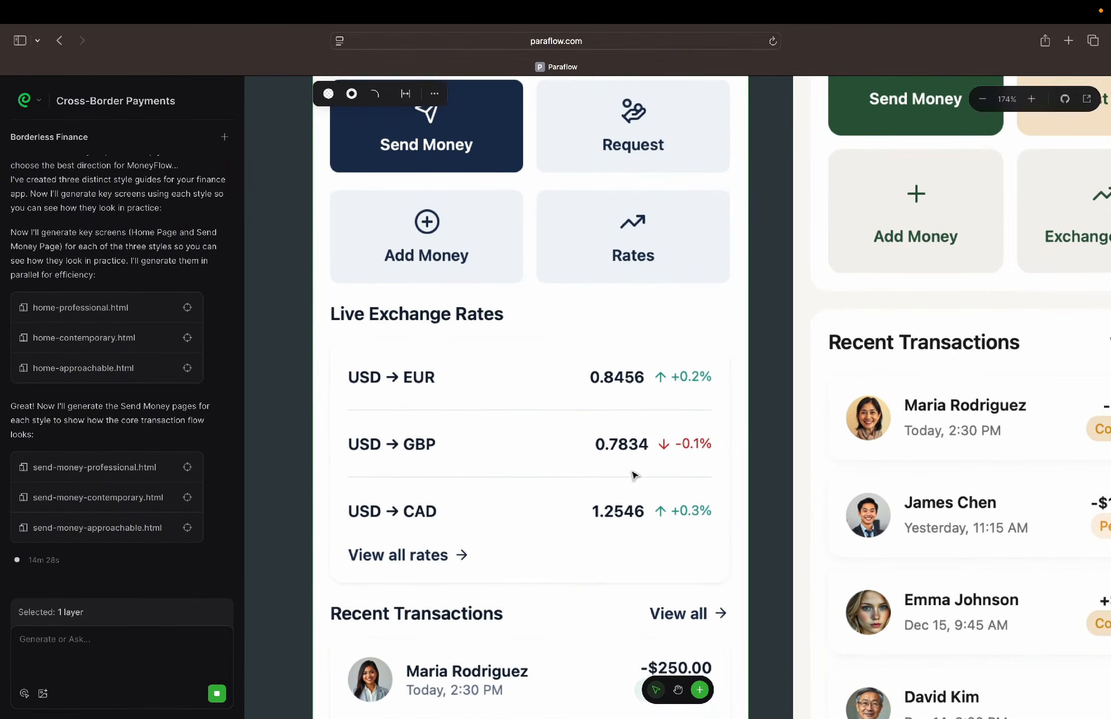
scroll(634, 475, up, 10)
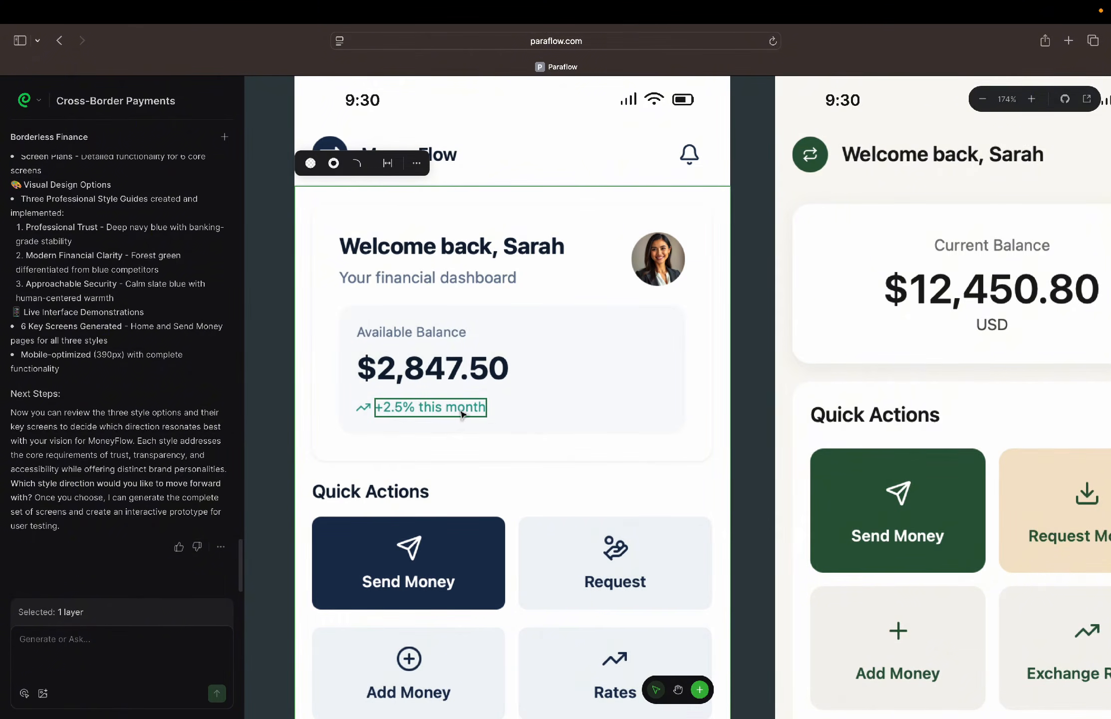
Review the home-contemporary screen from its balance card and Quick Actions through transactions, rates and Security & Support to the bottom navigation
scroll(462, 413, down, 5)
scroll(740, 298, right, 5)
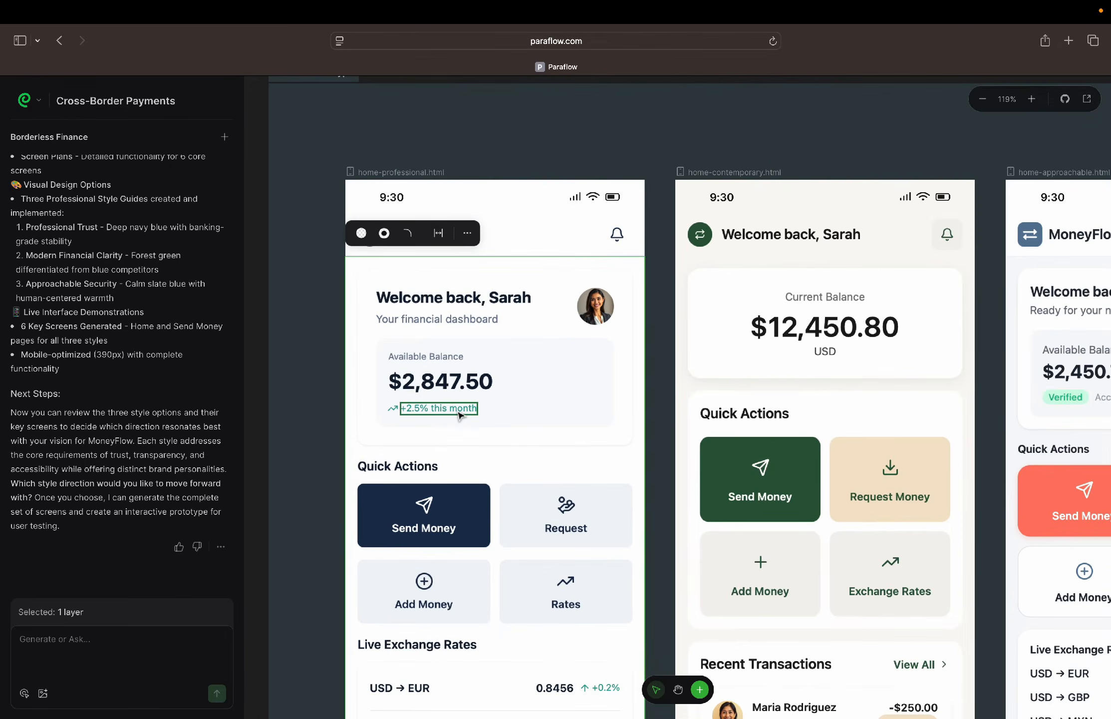
scroll(740, 299, up, 5)
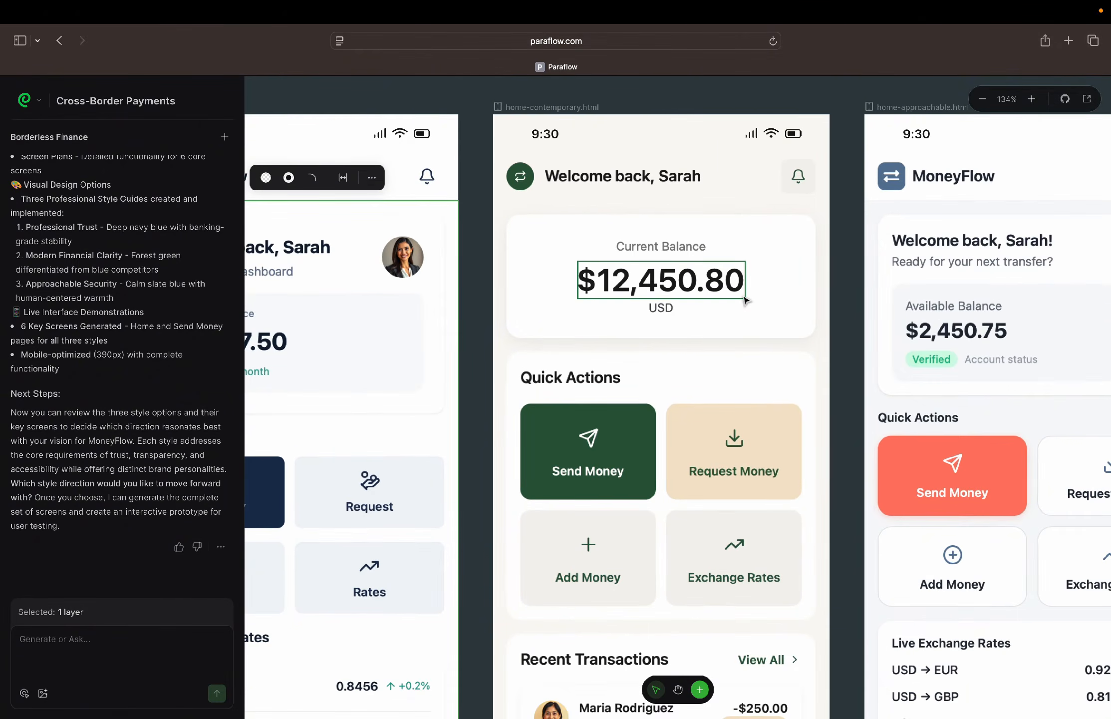
scroll(744, 299, down, 3)
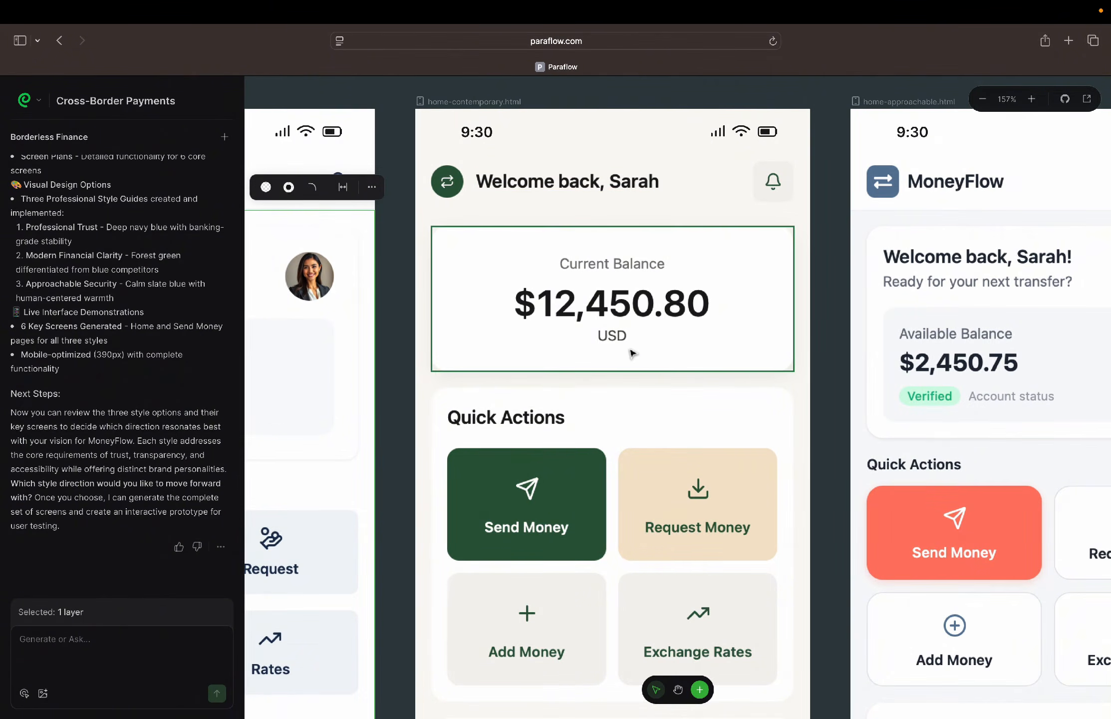
scroll(632, 352, down, 4)
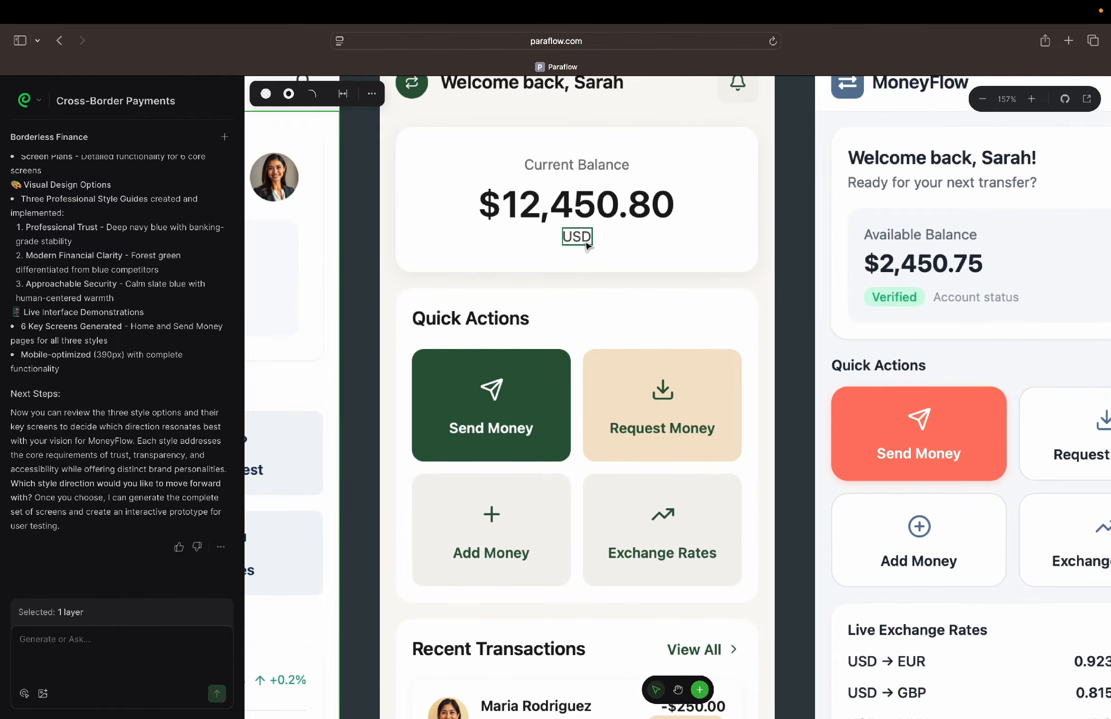
scroll(586, 300, down, 3)
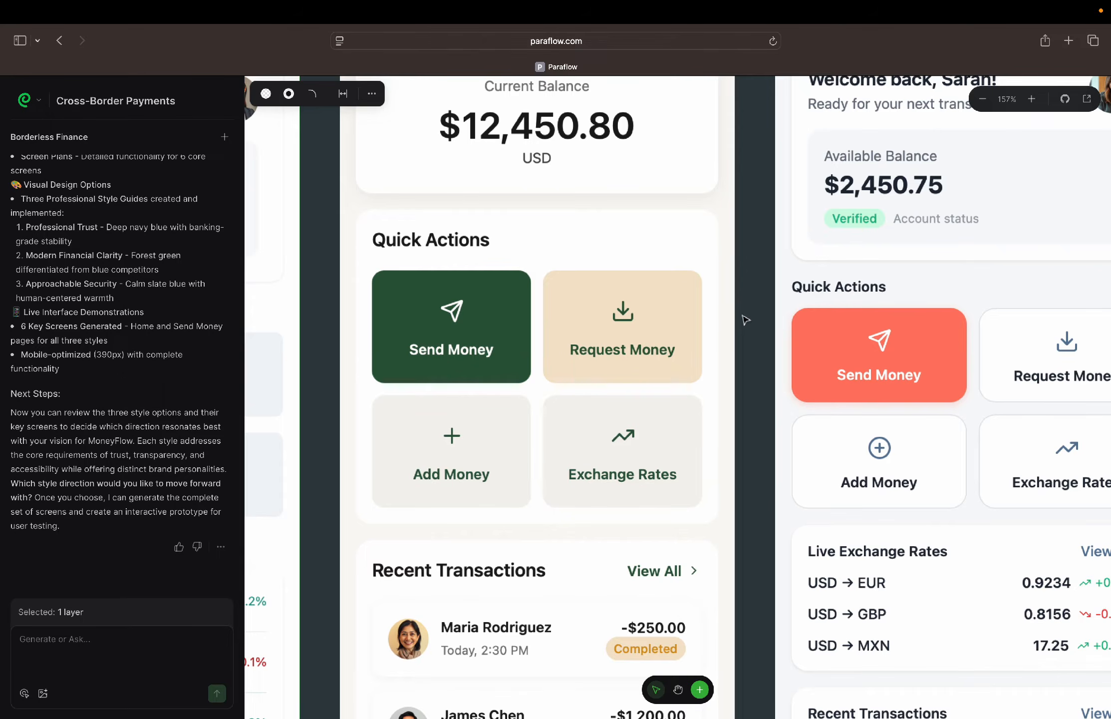
scroll(745, 319, down, 3)
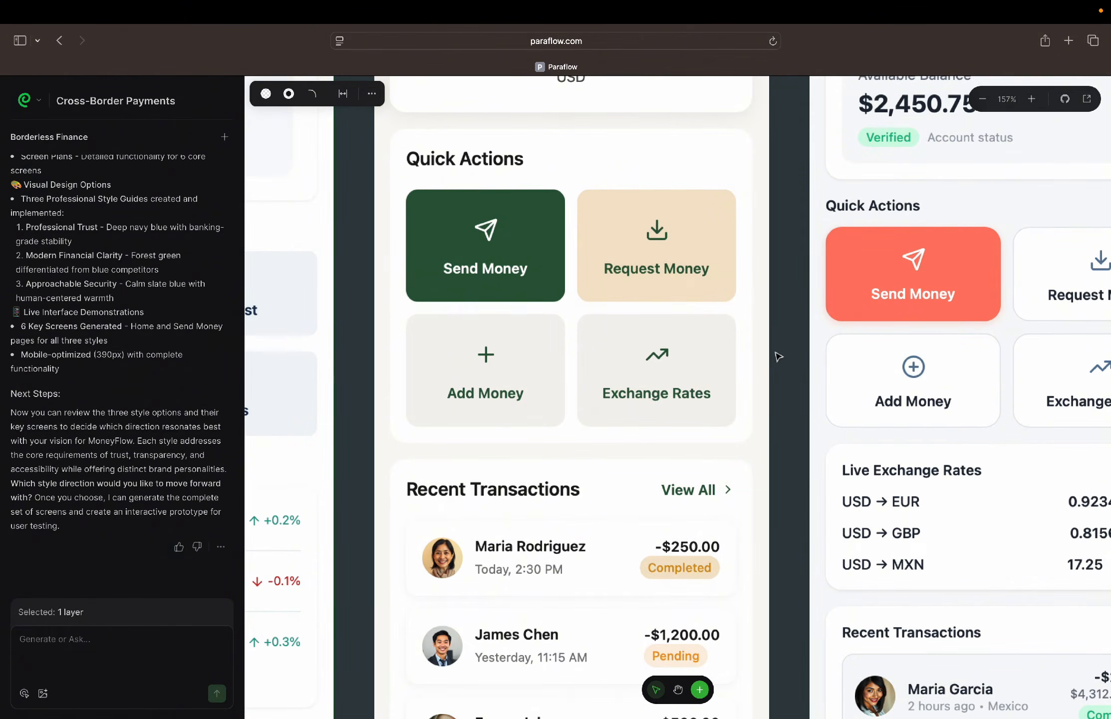
scroll(778, 356, down, 12)
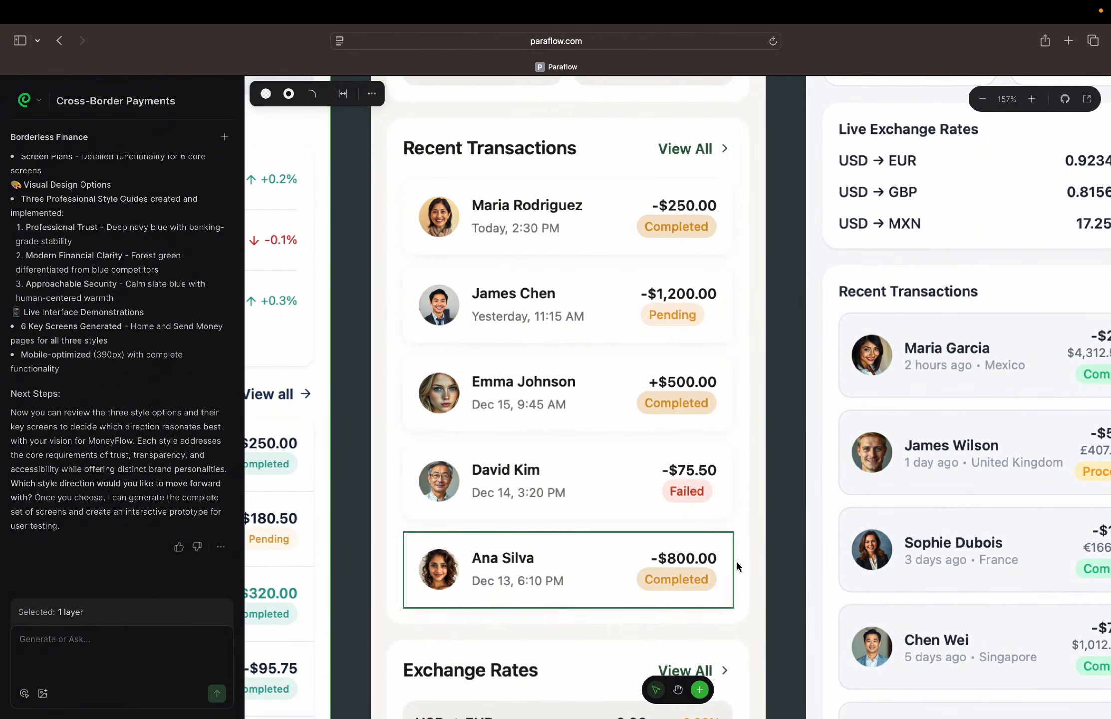
scroll(774, 557, down, 12)
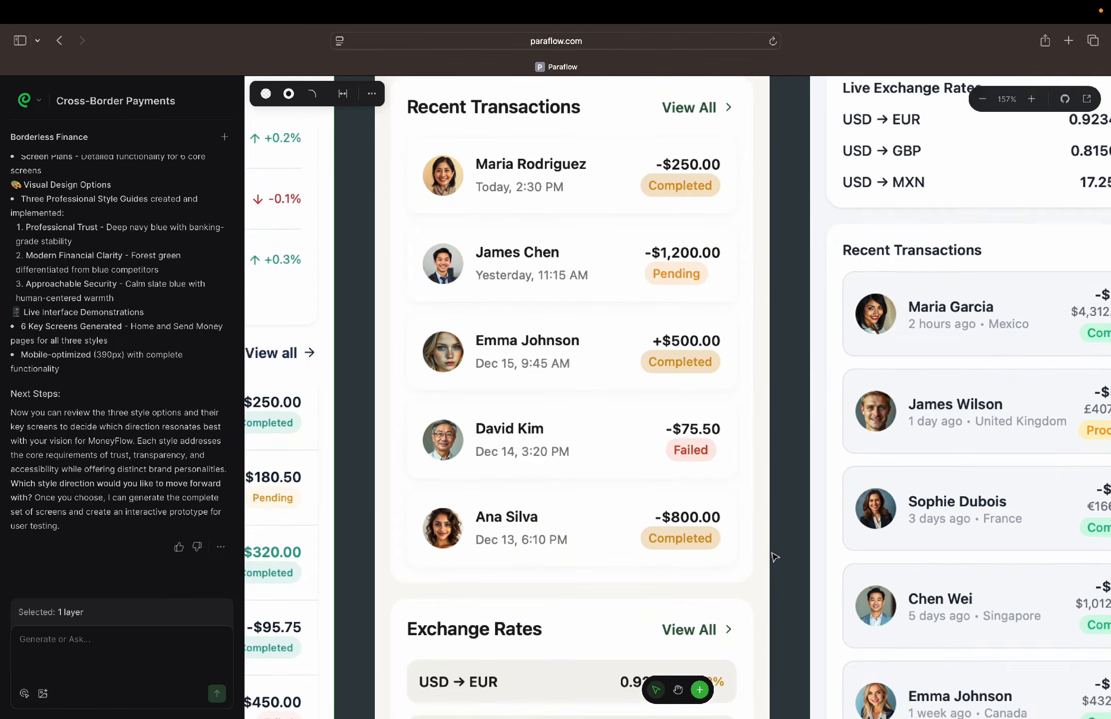
scroll(774, 557, down, 6)
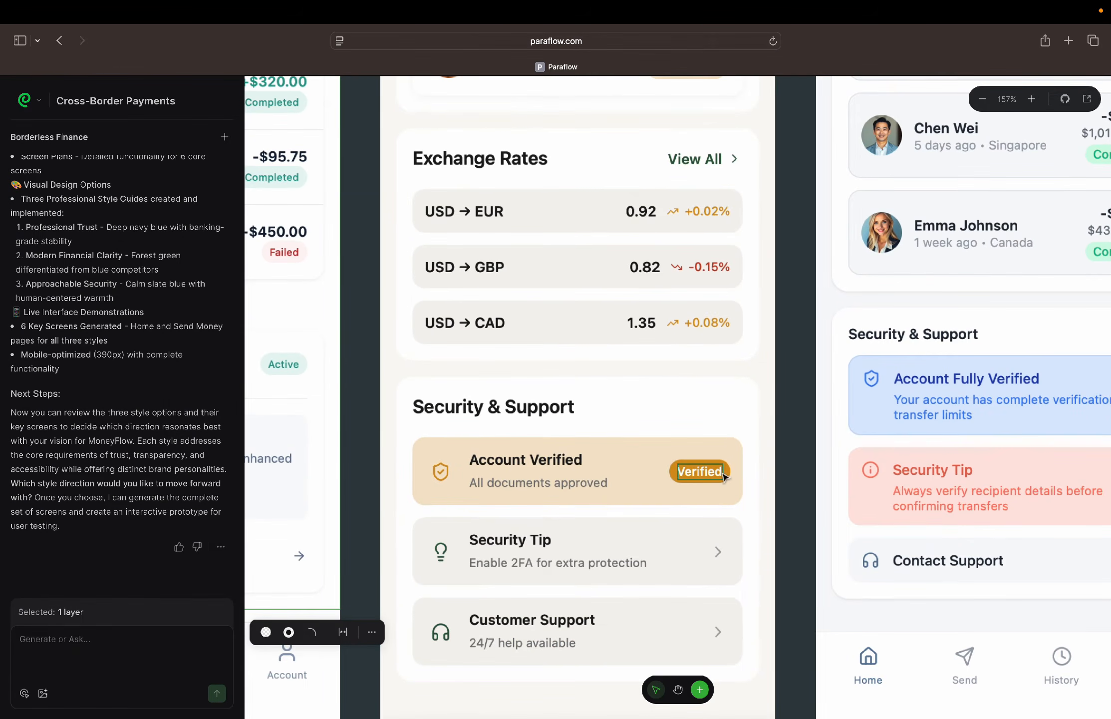
scroll(725, 459, down, 6)
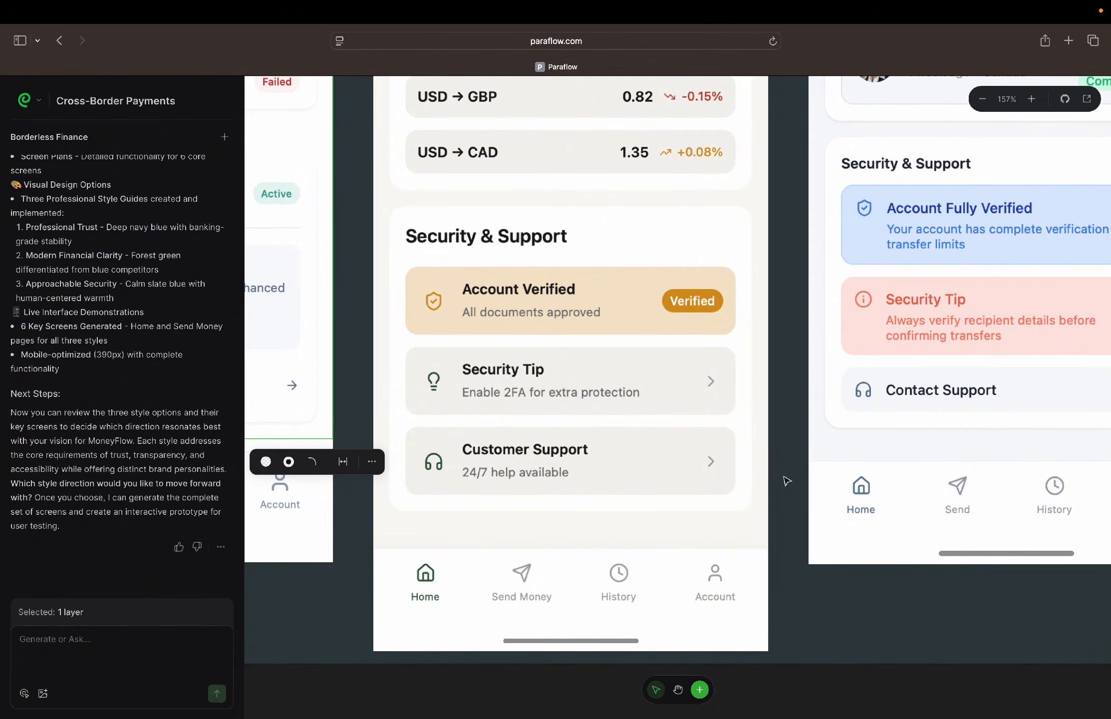
Examine the home-approachable screen's header, balance card, Quick Actions and Live Exchange Rates sections
scroll(788, 481, up, 10)
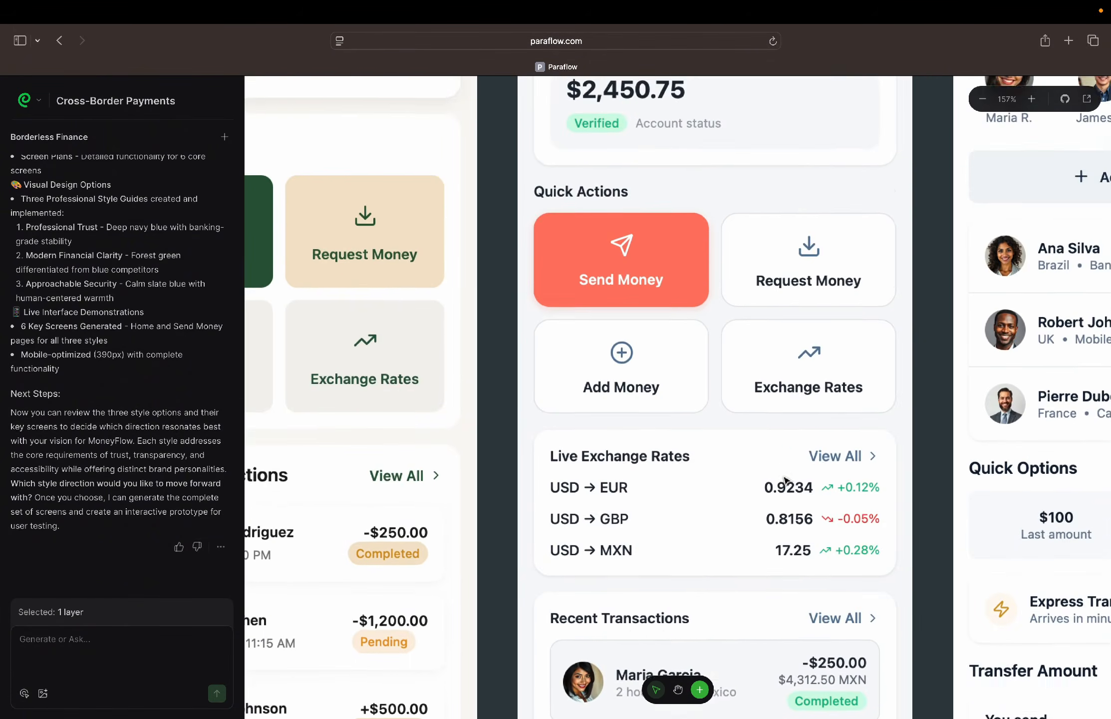
scroll(785, 480, up, 8)
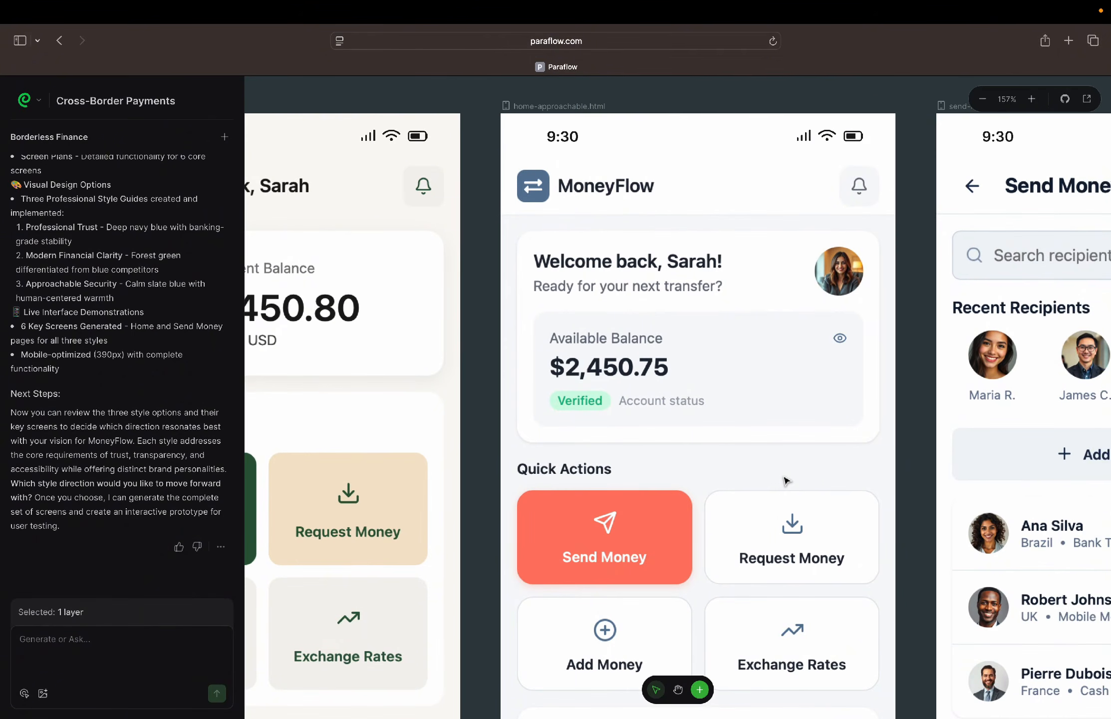
scroll(788, 481, down, 3)
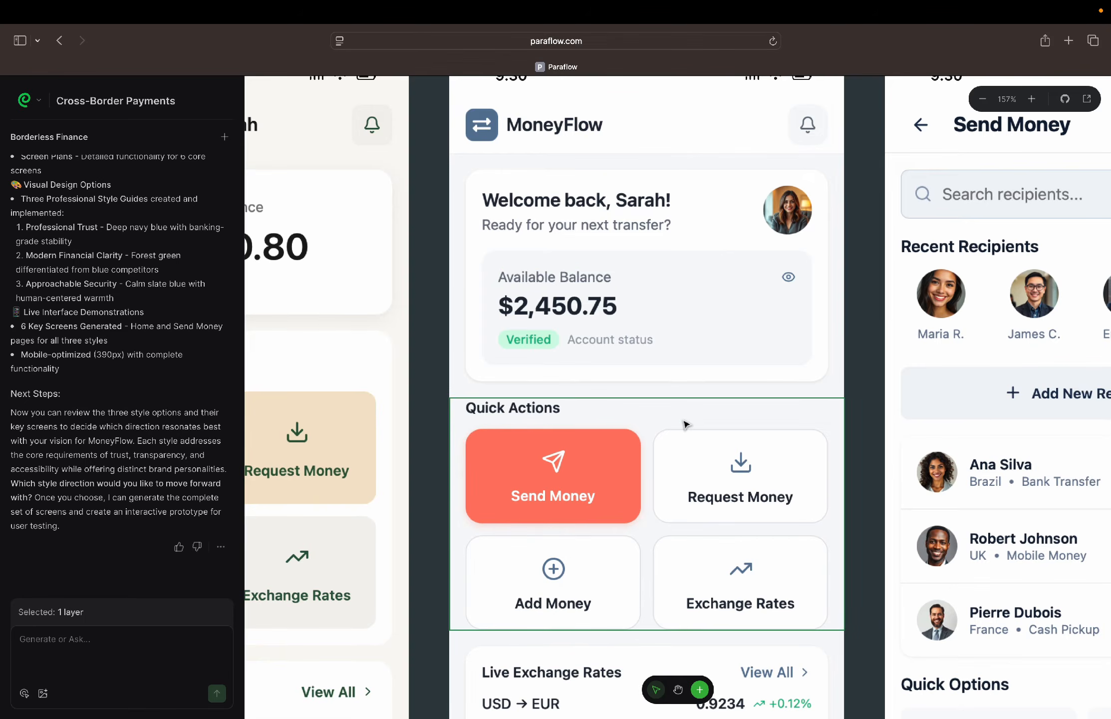
scroll(684, 423, down, 4)
scroll(684, 424, down, 2)
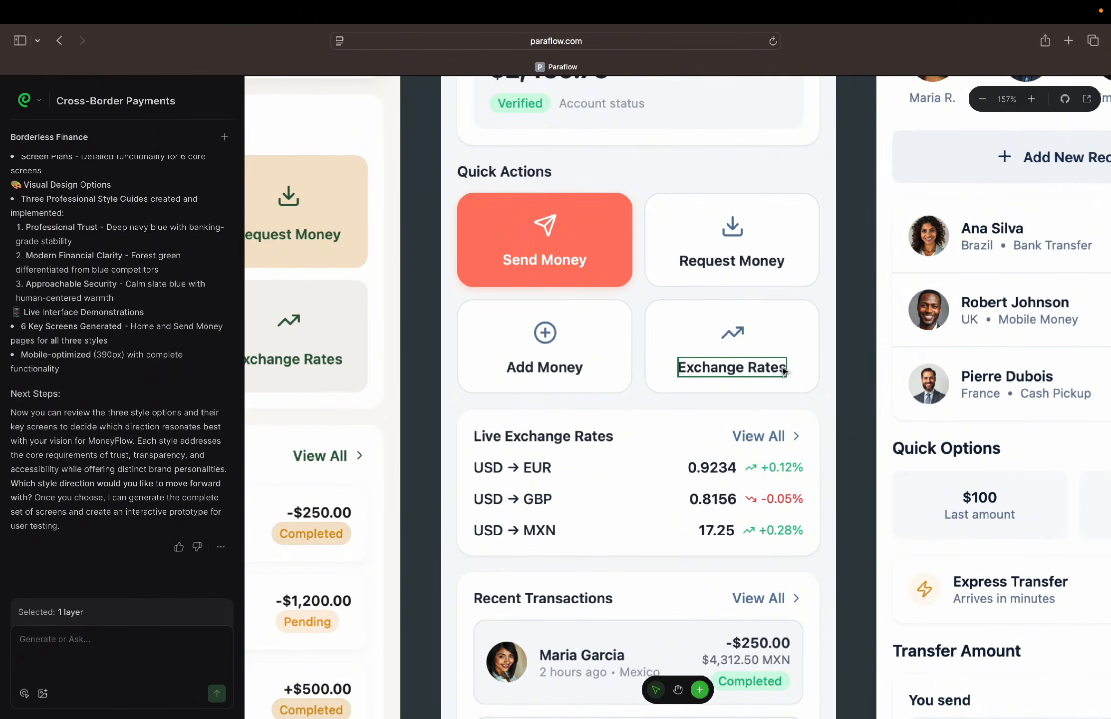
scroll(659, 427, down, 6)
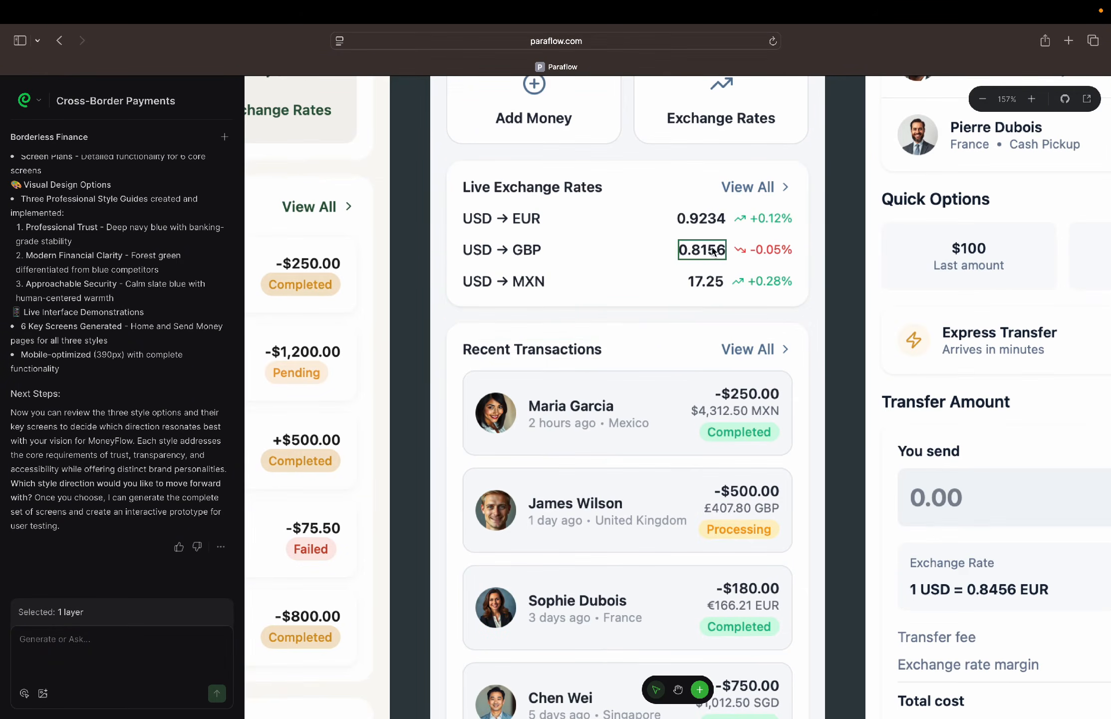
scroll(692, 392, down, 1)
scroll(692, 392, up, 1)
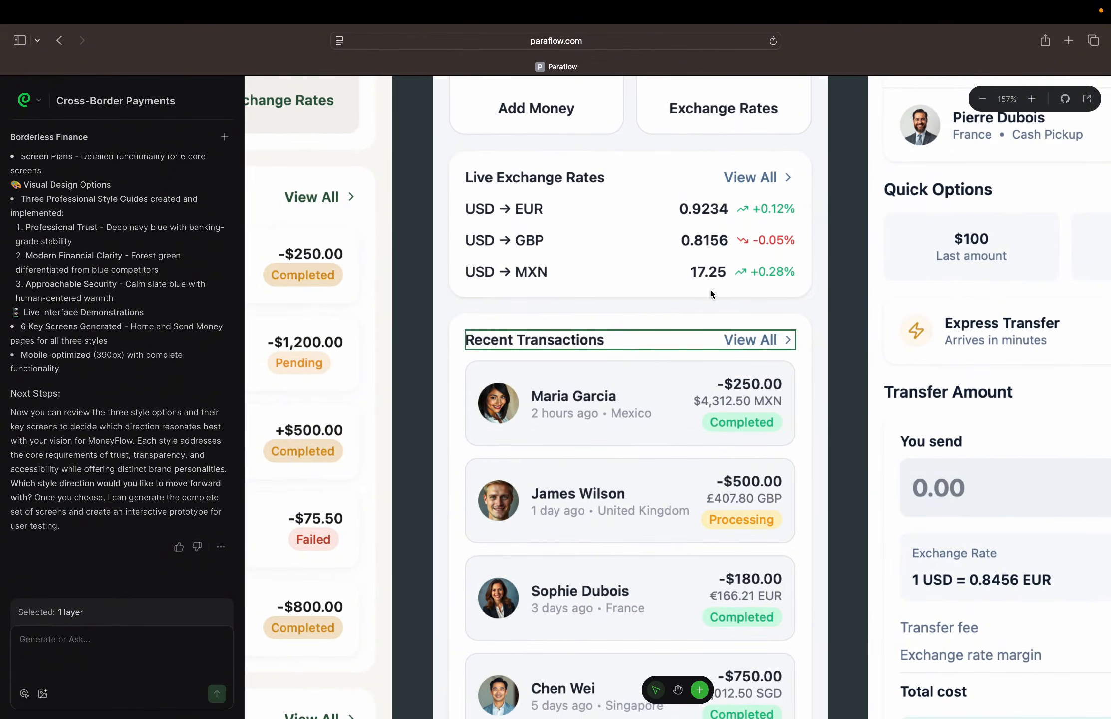
Compare the placement of Recent Transactions and Exchange Rates on the home-contemporary screen with the home-approachable screen
scroll(669, 230, left, 6)
scroll(669, 230, up, 4)
scroll(669, 231, down, 7)
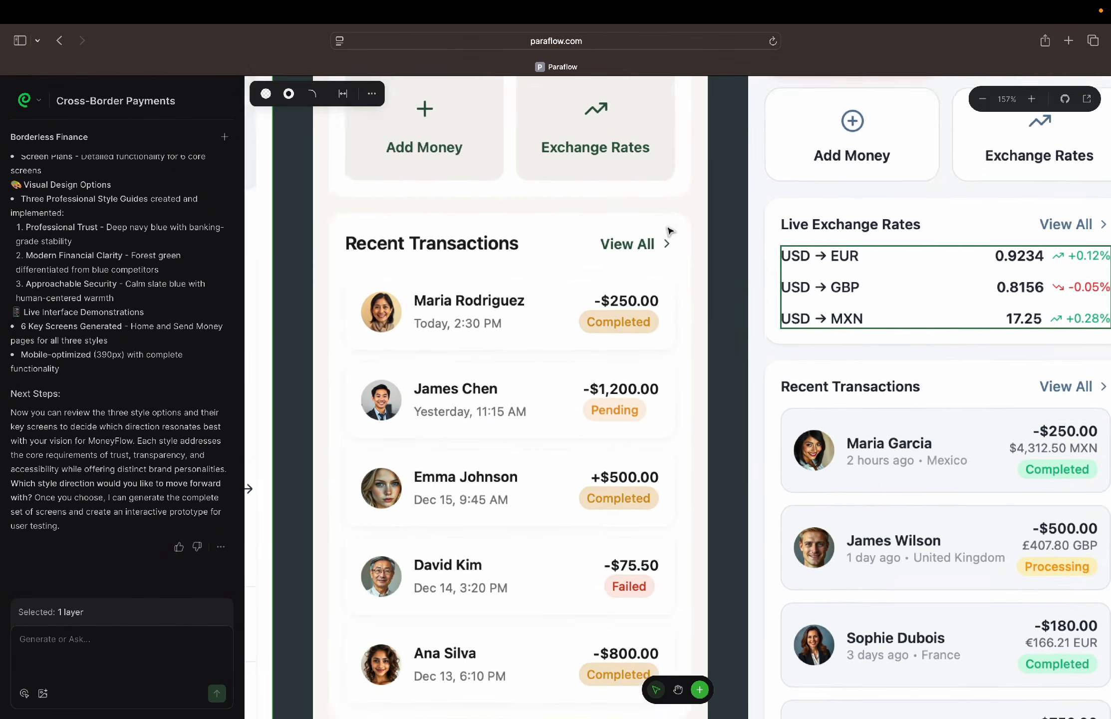
scroll(669, 231, down, 4)
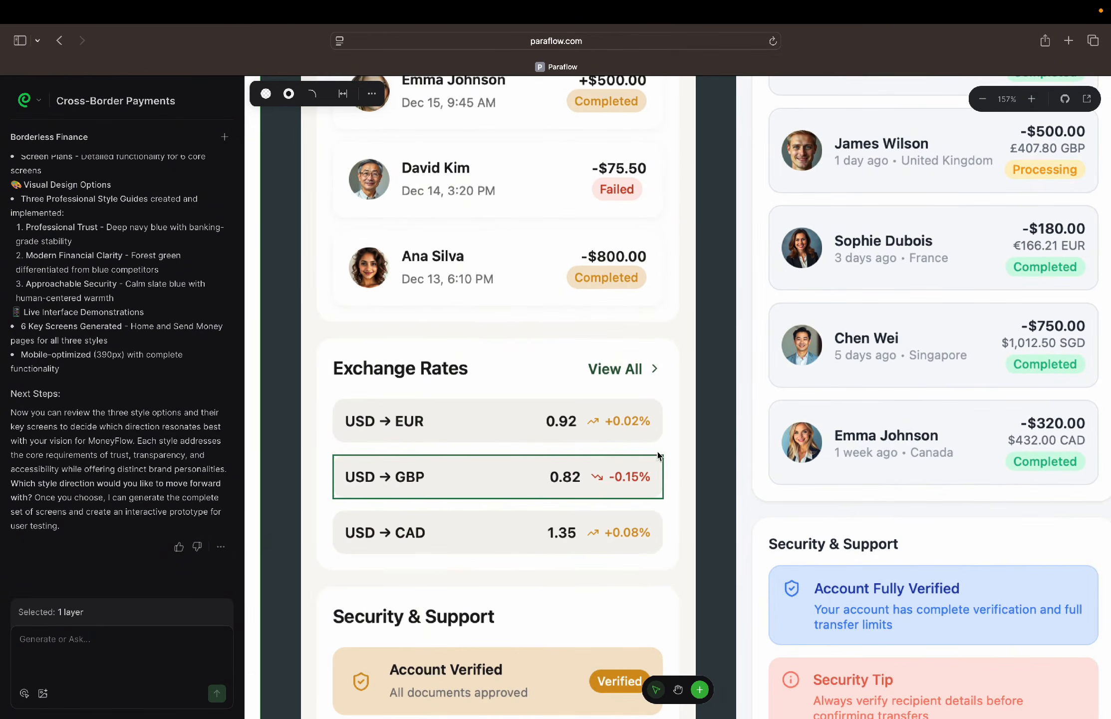
scroll(679, 433, right, 6)
scroll(679, 433, up, 8)
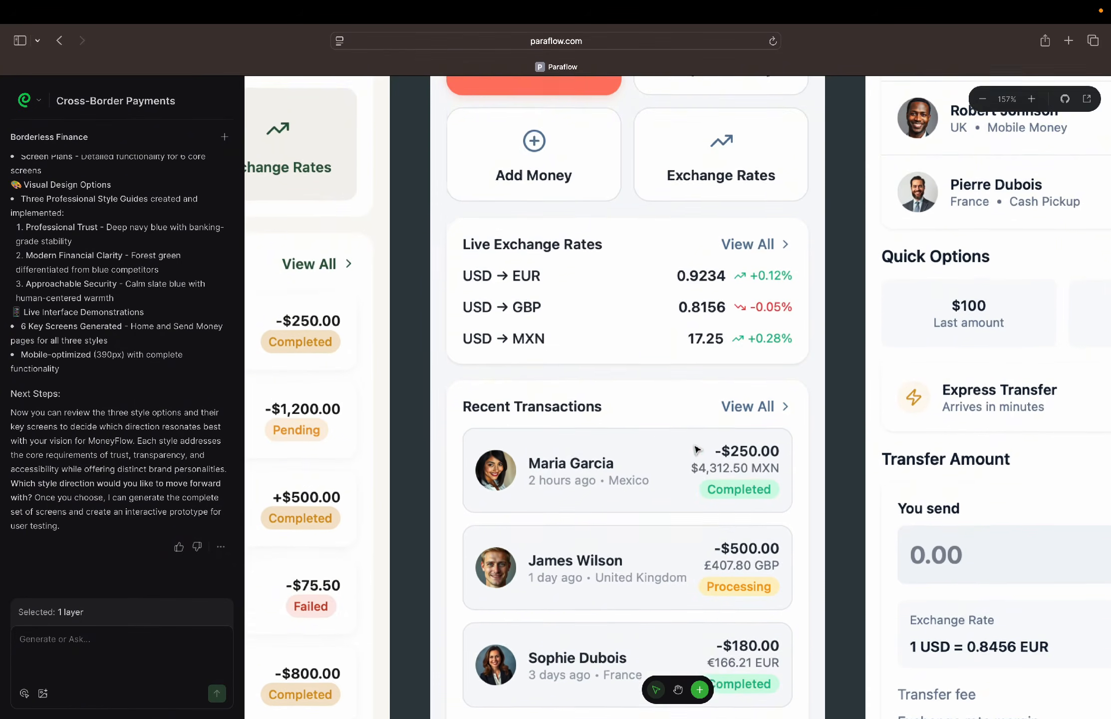
Review the home-approachable screen's Recent Transactions, Security & Support cards and bottom navigation
scroll(714, 285, down, 1)
scroll(739, 449, down, 7)
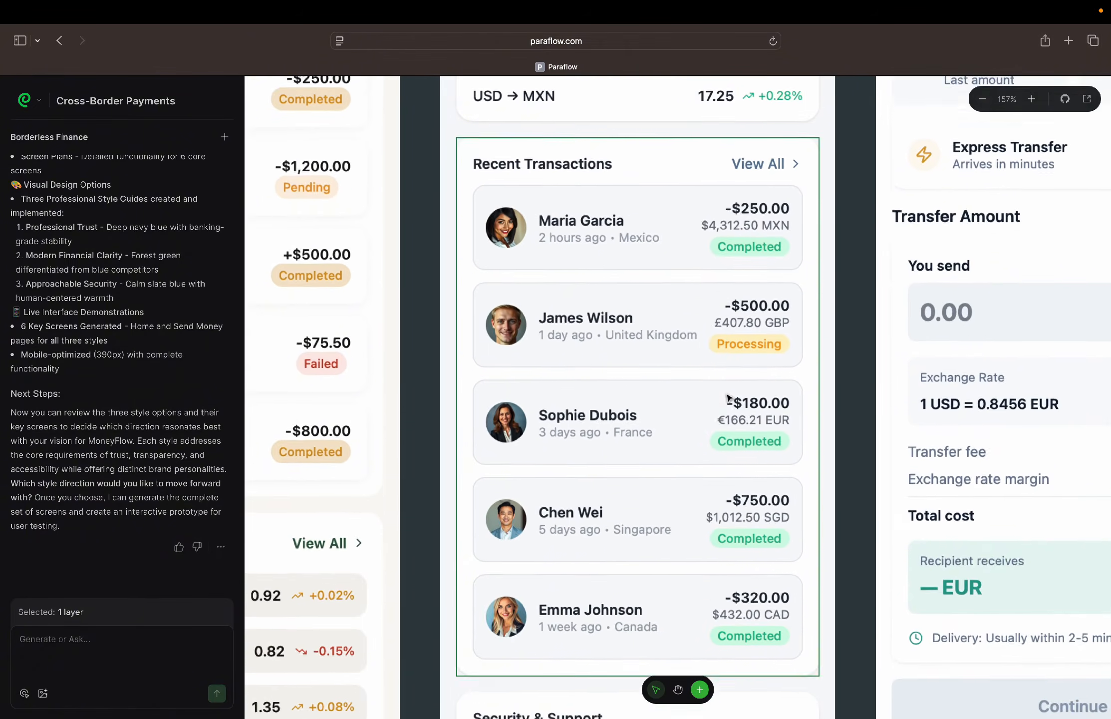
scroll(761, 333, down, 3)
scroll(761, 333, up, 1)
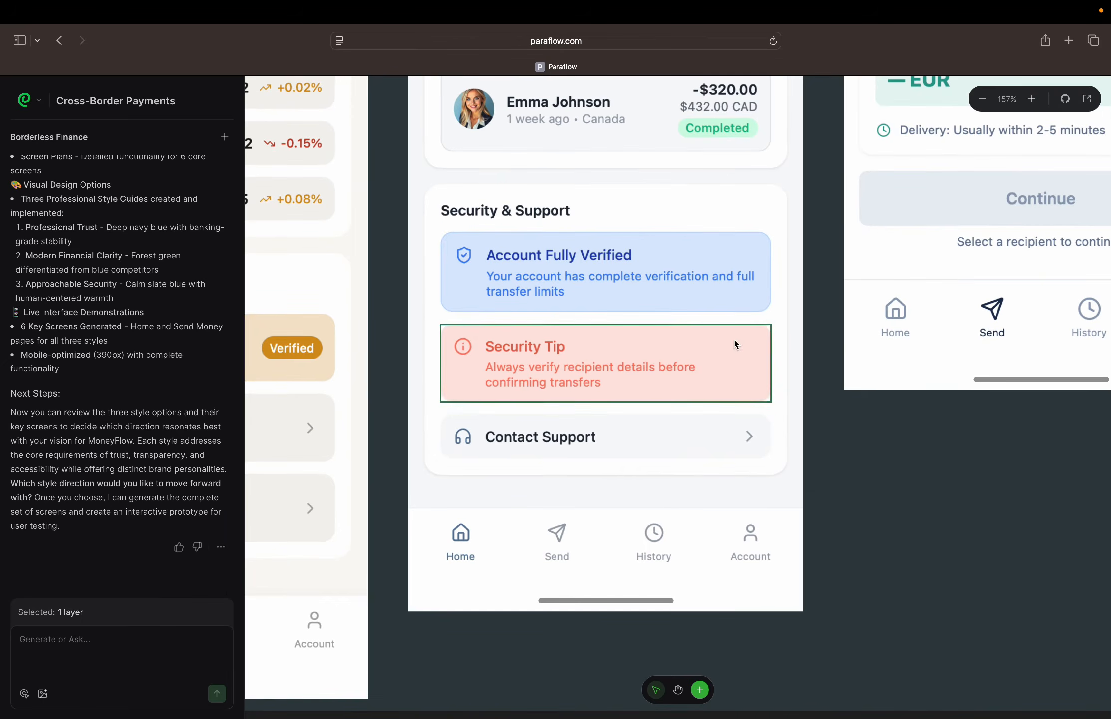
Examine the send-money-professional screen's header, recipient search, Recent Recipients, Add New Recipient button and recipient list
scroll(654, 511, up, 5)
scroll(654, 510, right, 3)
scroll(658, 509, right, 5)
scroll(658, 509, up, 15)
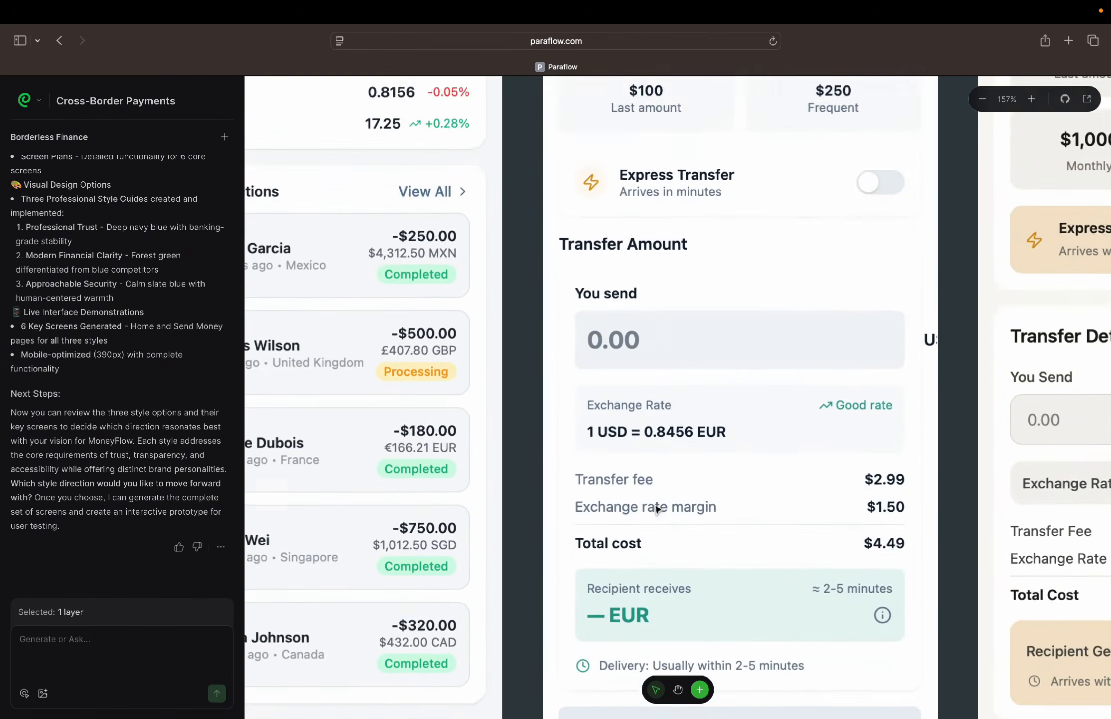
scroll(657, 508, up, 5)
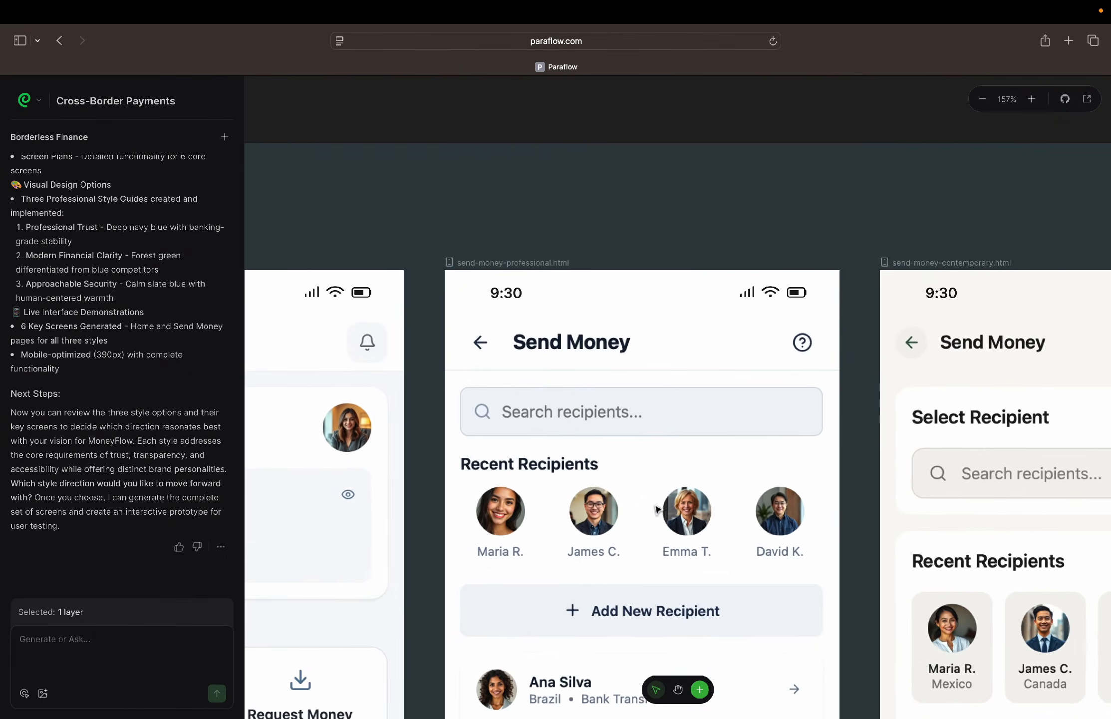
scroll(656, 508, down, 2)
scroll(656, 507, right, 2)
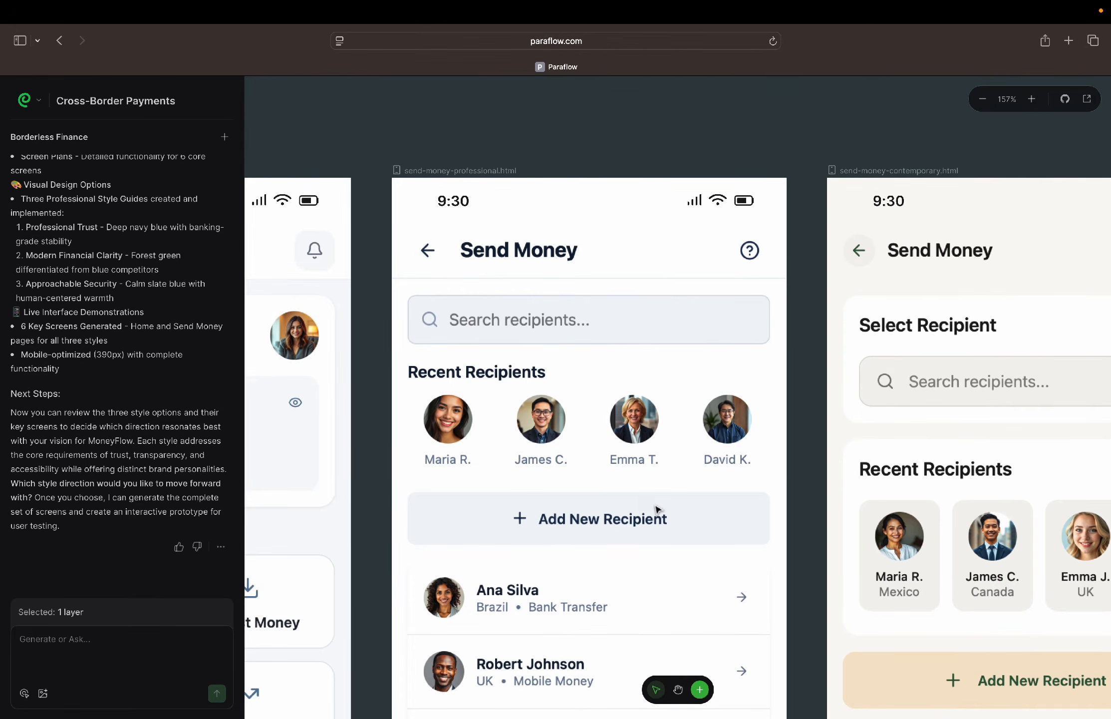
scroll(657, 508, down, 5)
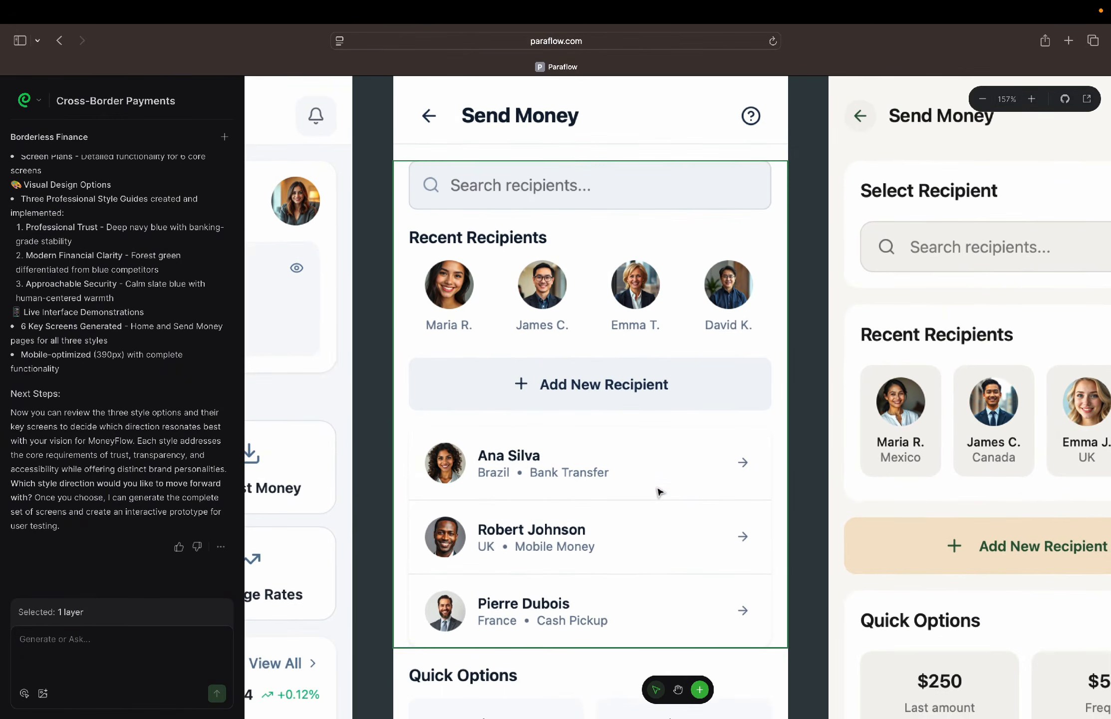
scroll(659, 494, right, 1)
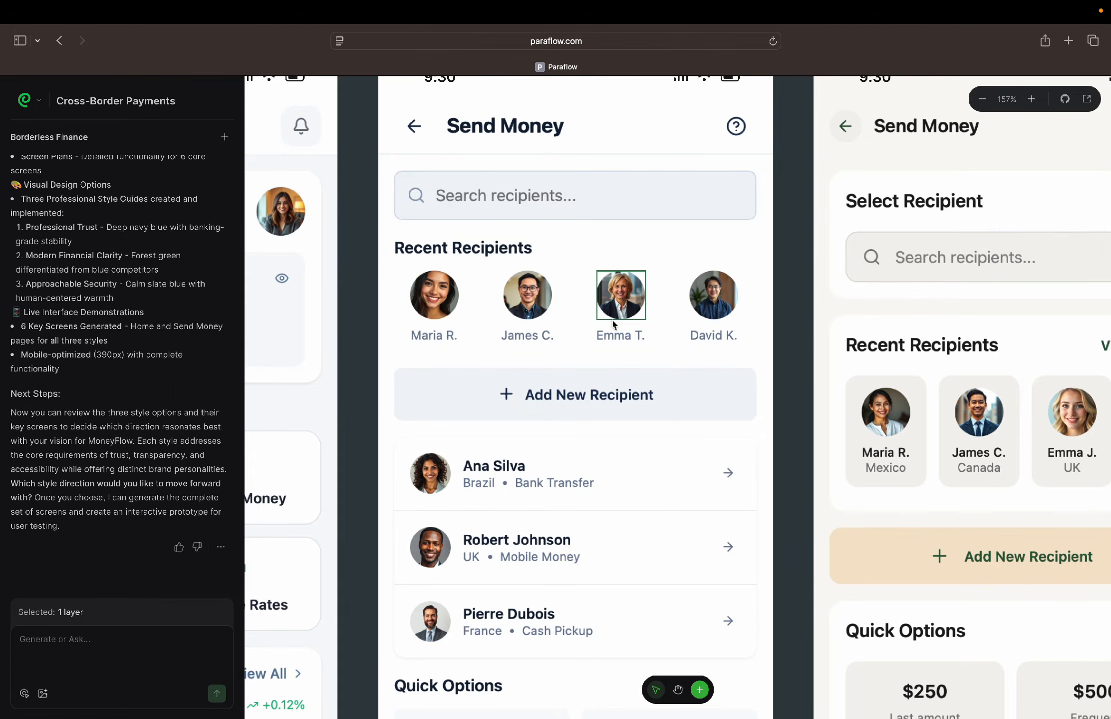
scroll(599, 255, down, 7)
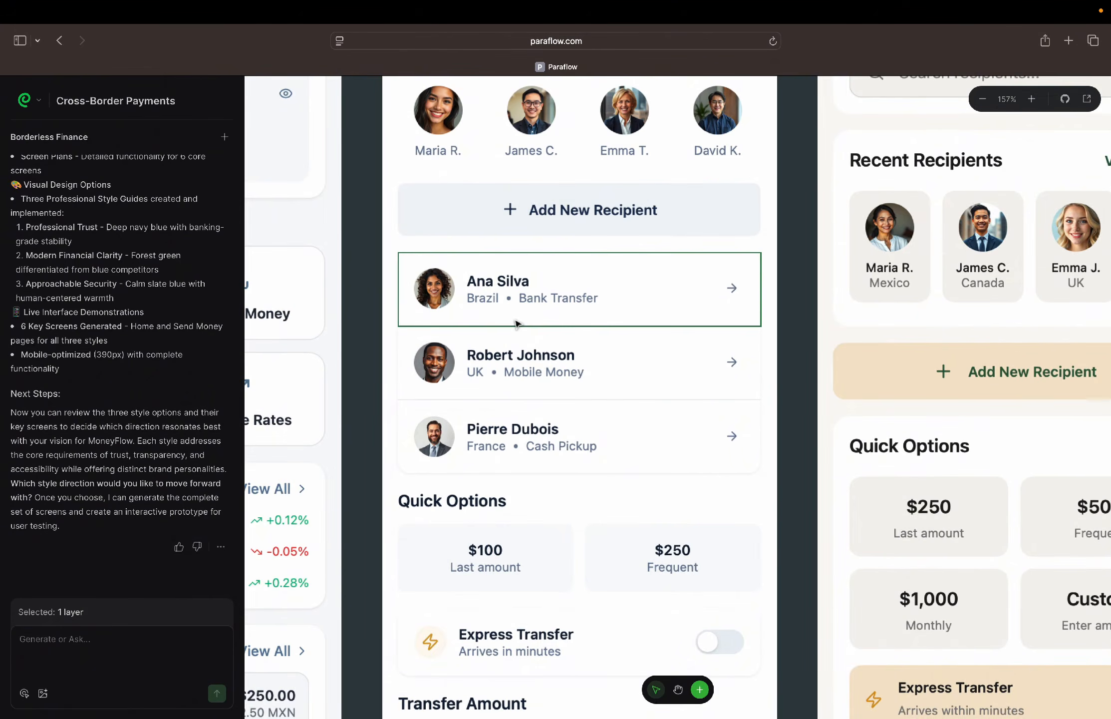
Check the send-money-professional screen's Quick Options and Express Transfer, and recheck its Recent Recipients and Add New Recipient sections
scroll(549, 298, down, 5)
scroll(549, 297, right, 1)
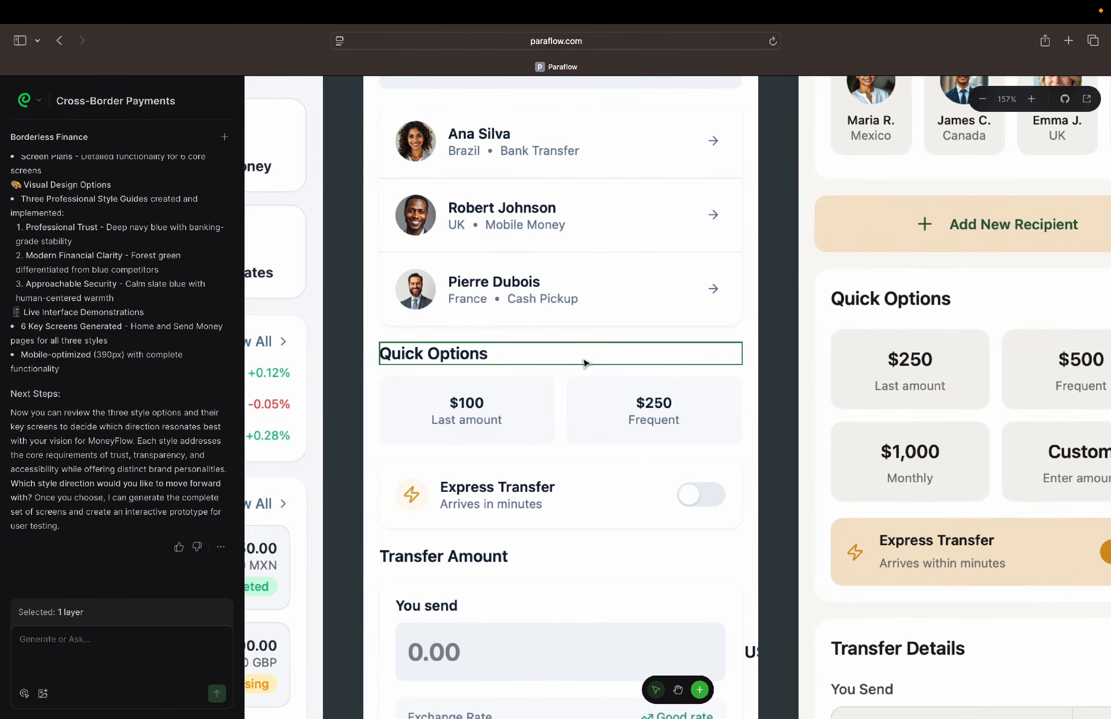
scroll(585, 362, up, 5)
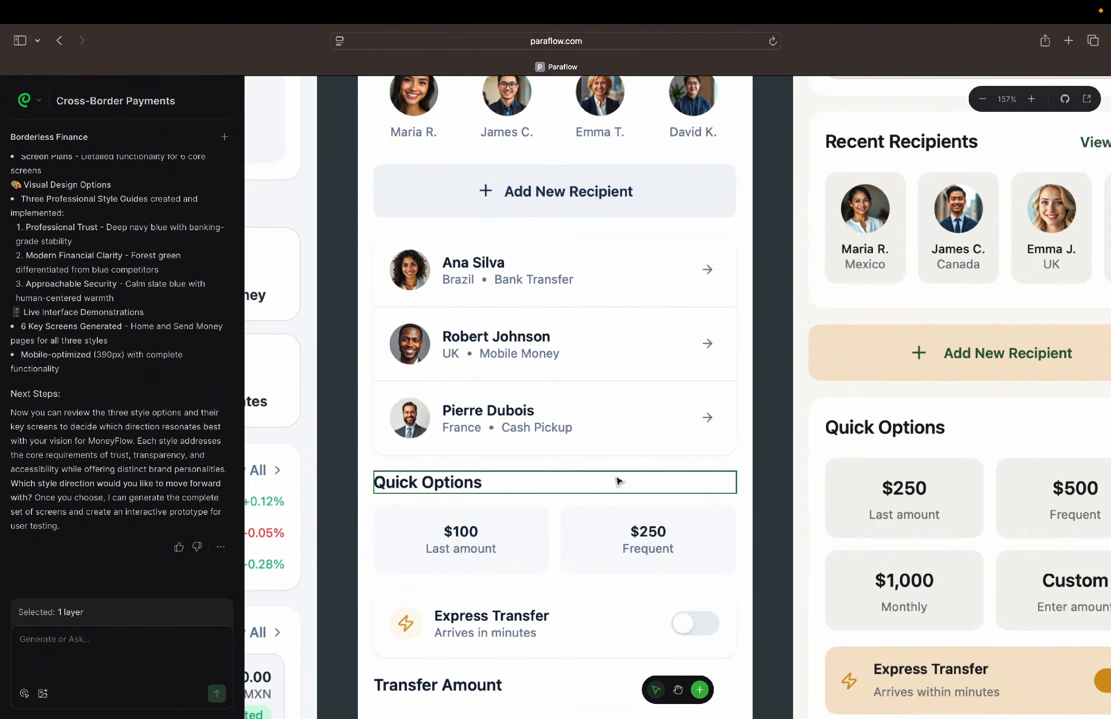
scroll(619, 481, up, 6)
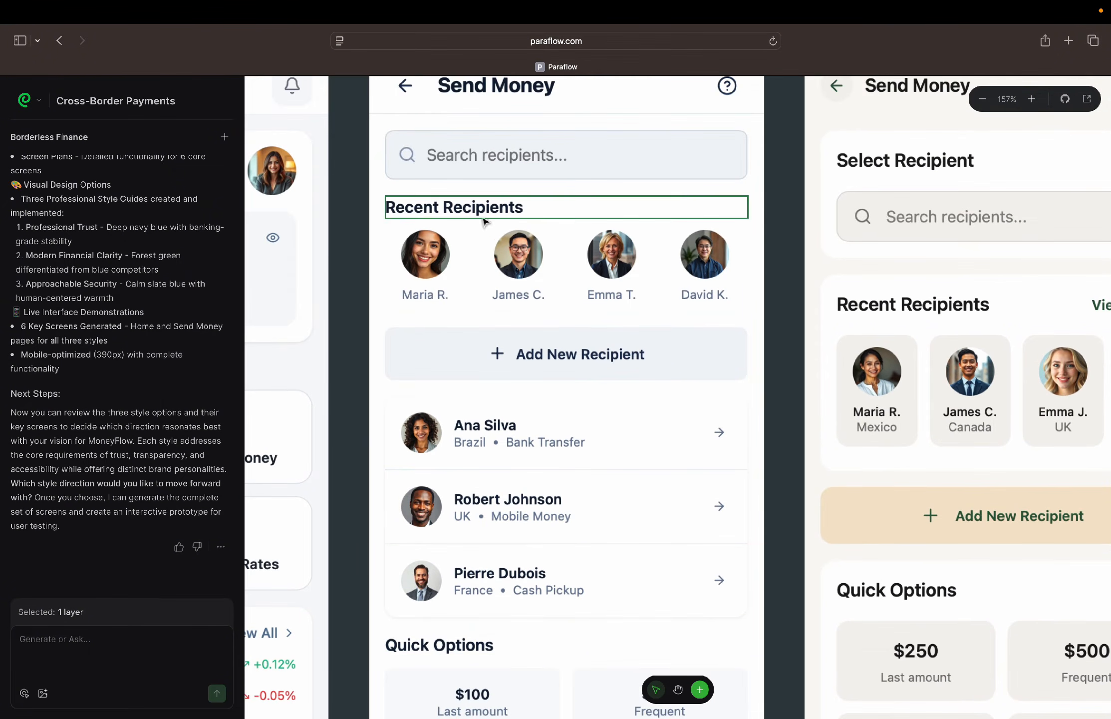
scroll(730, 255, down, 5)
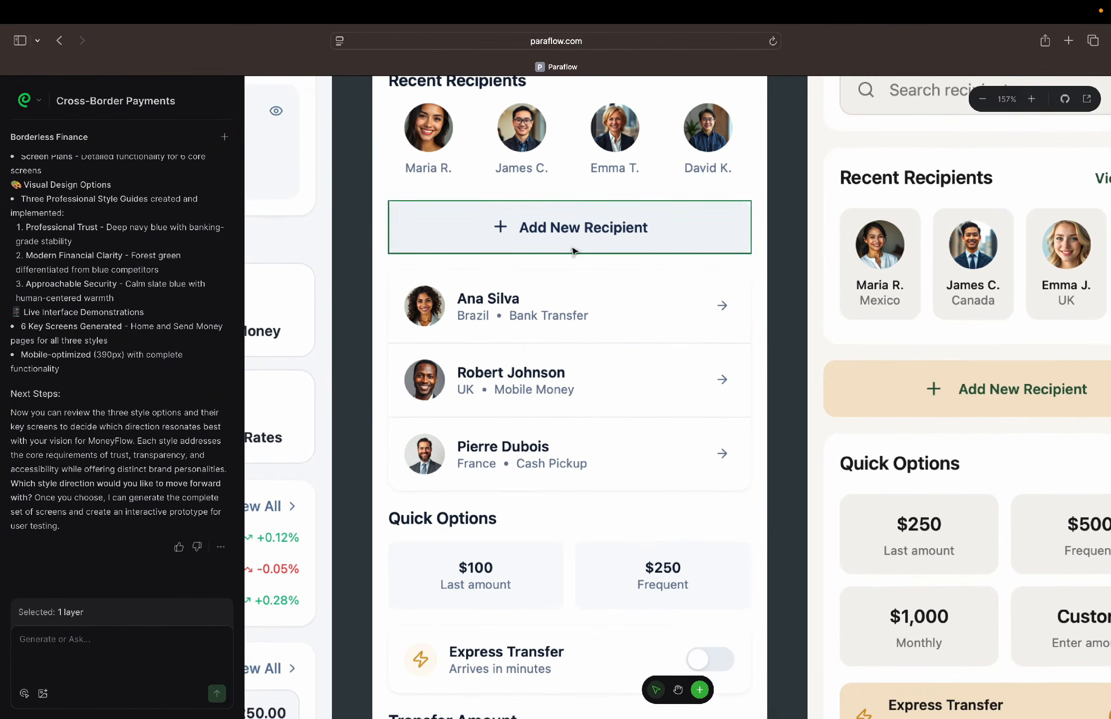
Review the send-money-professional screen's Transfer Amount section down to Continue, and select the "You send" amount field to inspect its extent
scroll(586, 489, down, 10)
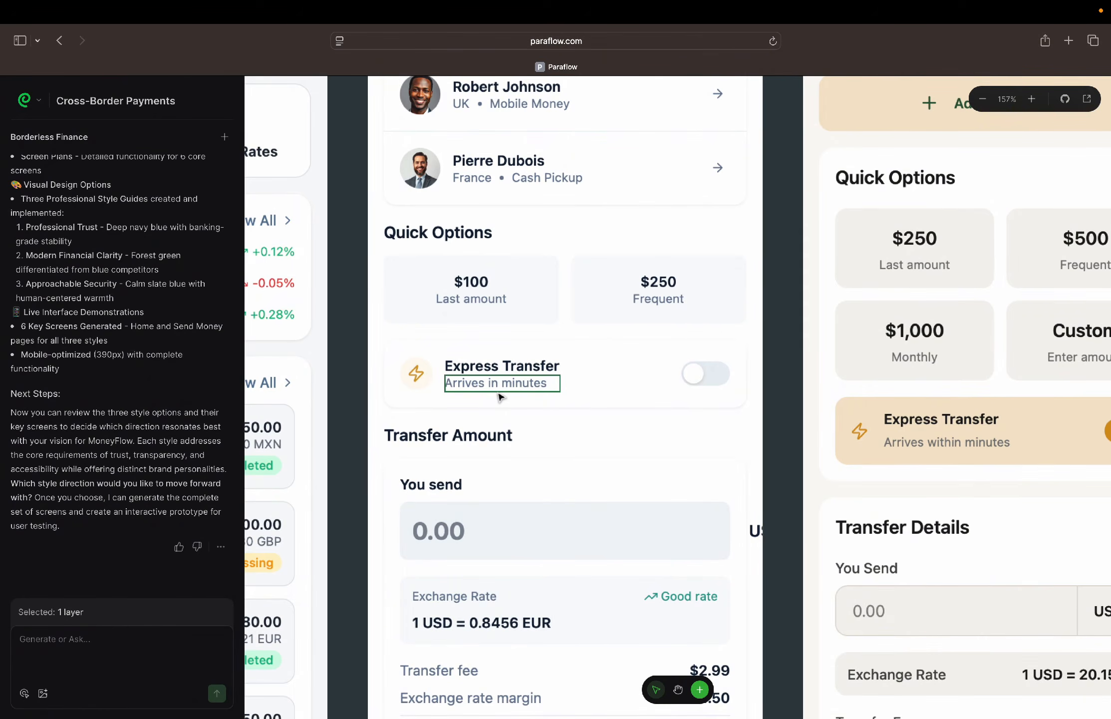
scroll(500, 397, down, 5)
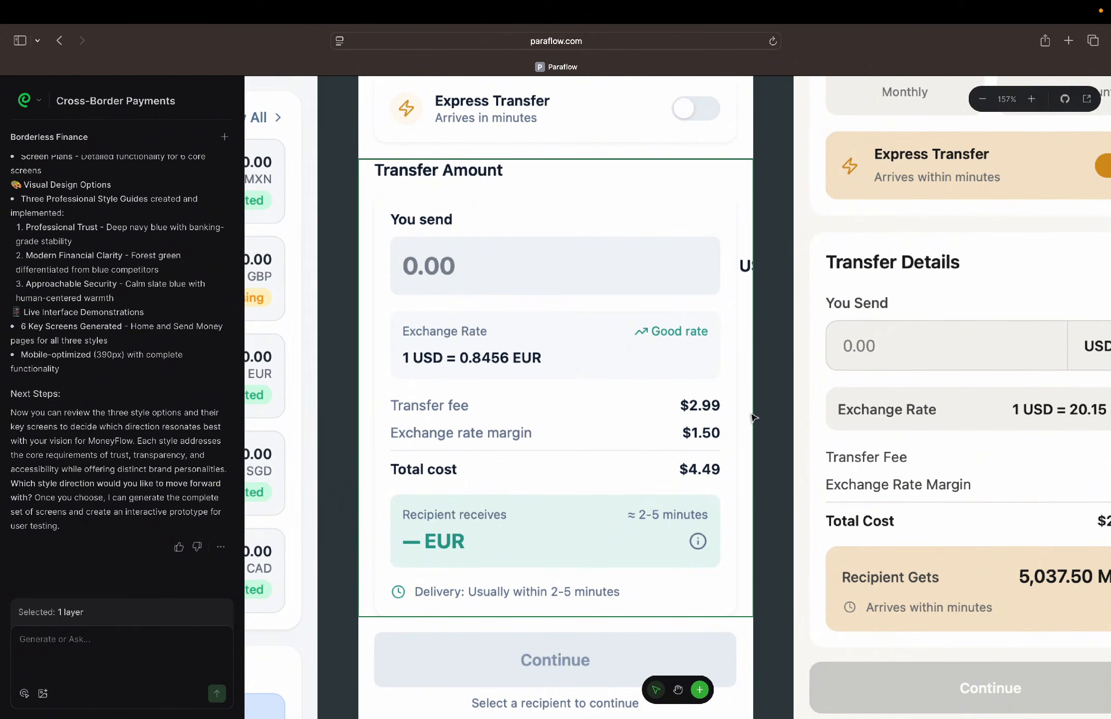
scroll(477, 432, down, 2)
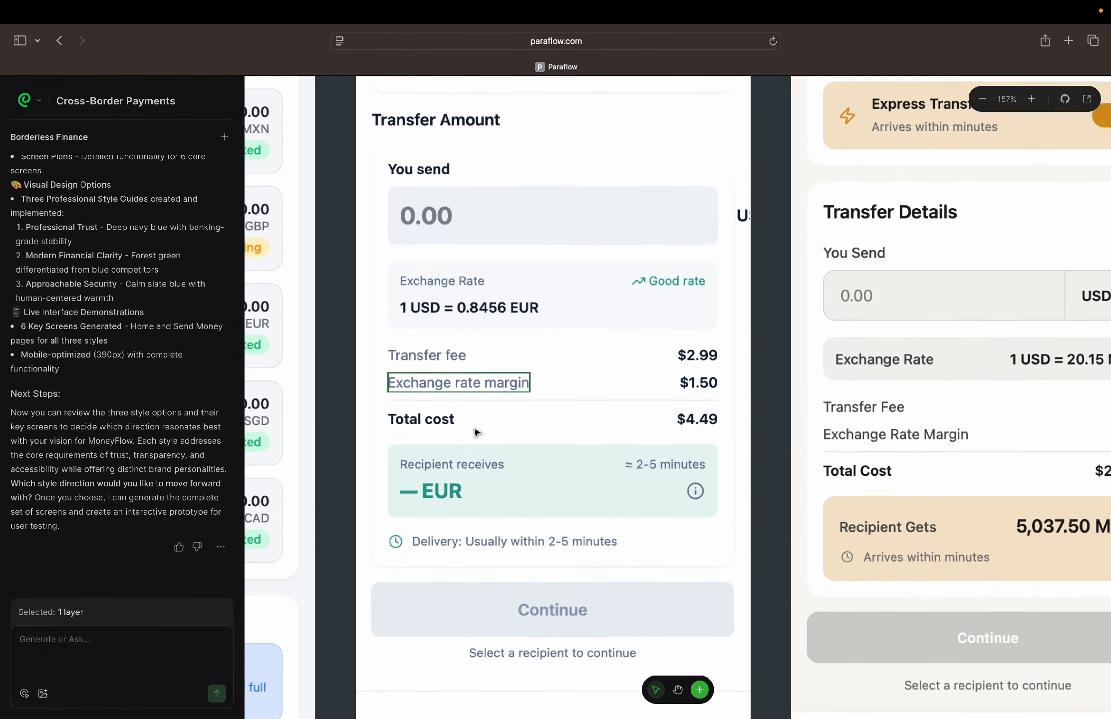
click(677, 189)
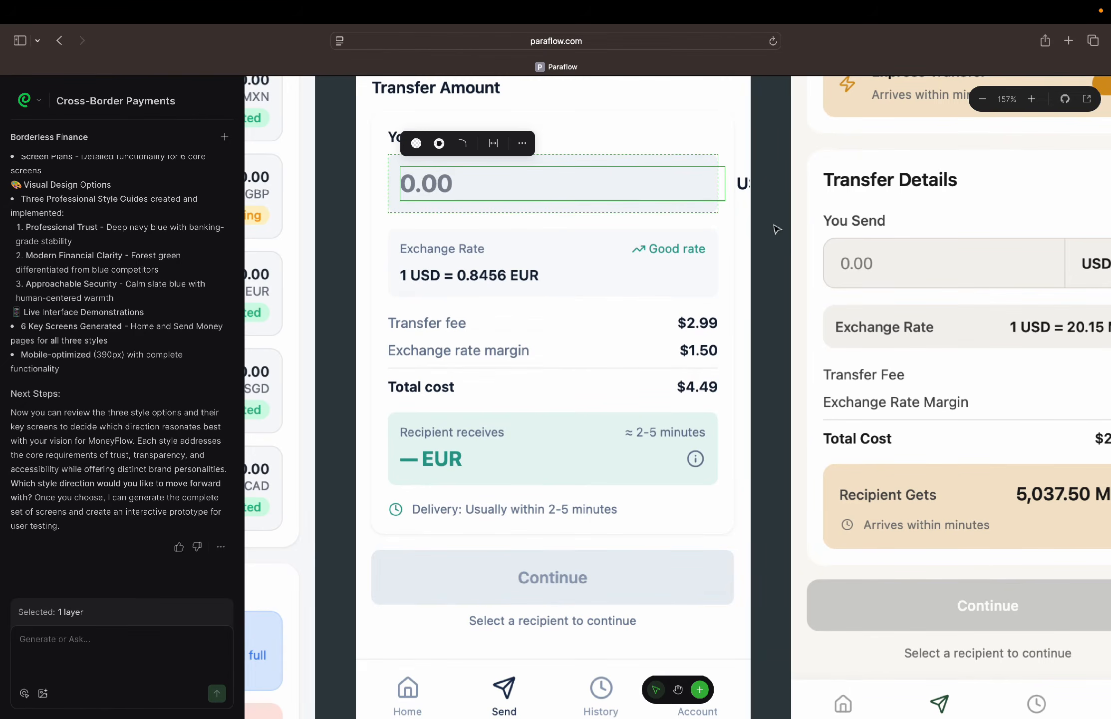
Deselect the amount field and review the send-money-professional screen's fee breakdown, Recipient receives card, Continue button and bottom navigation
key(Escape)
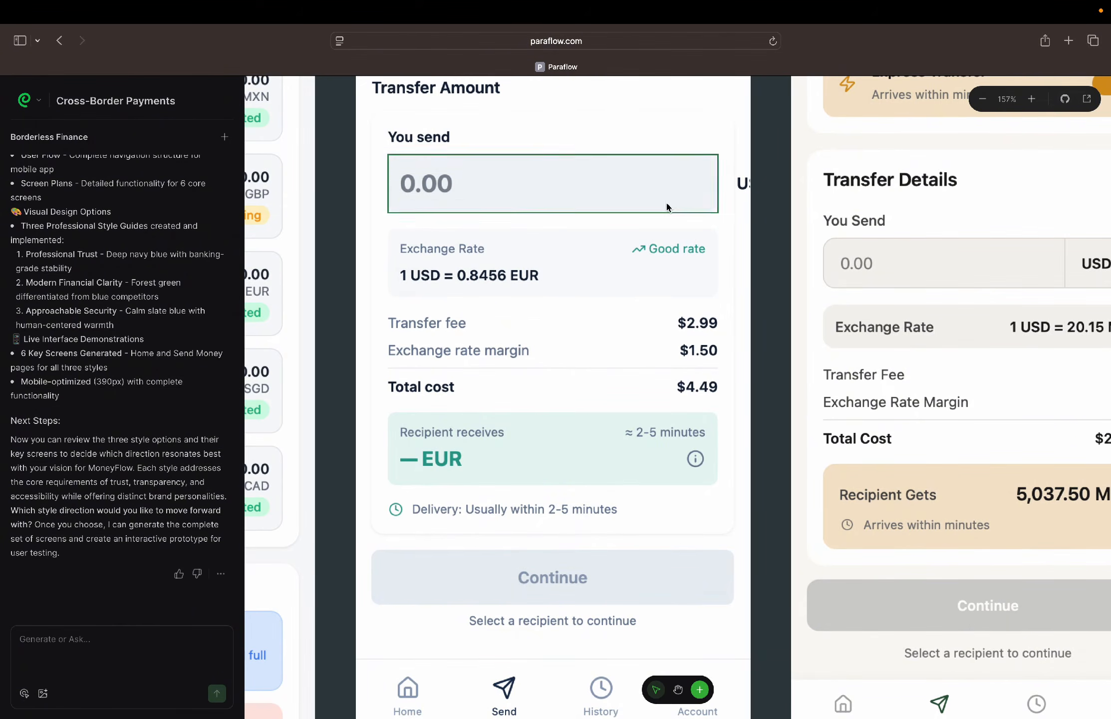
scroll(550, 457, down, 1)
scroll(550, 457, down, 2)
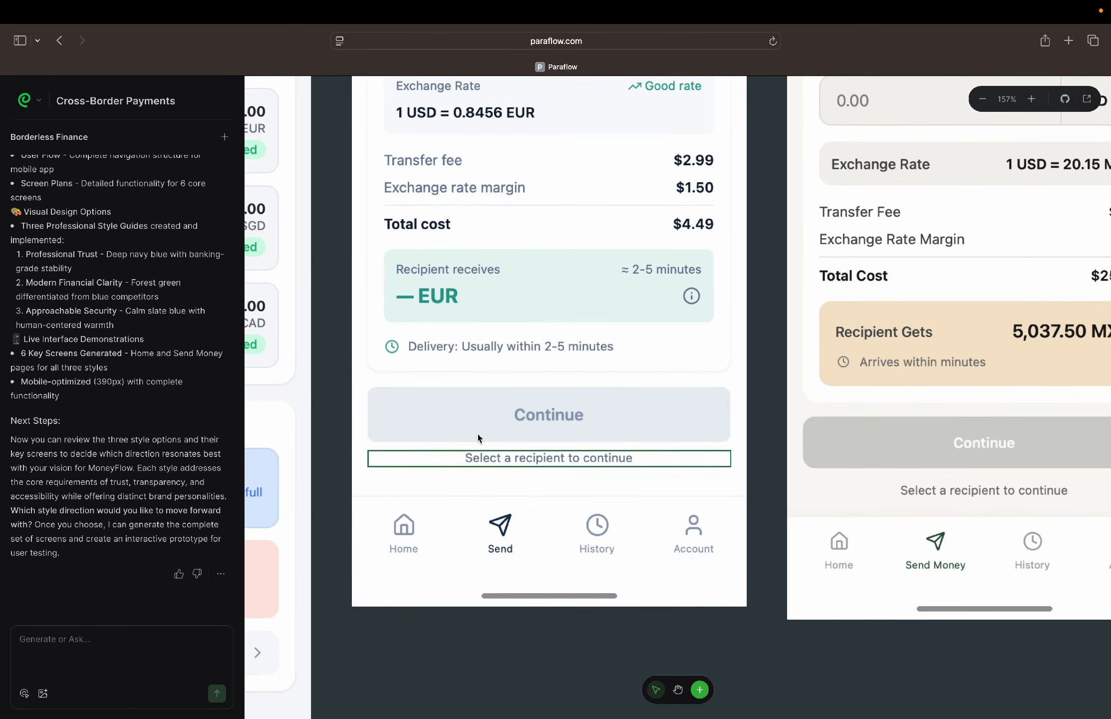
scroll(524, 410, down, 2)
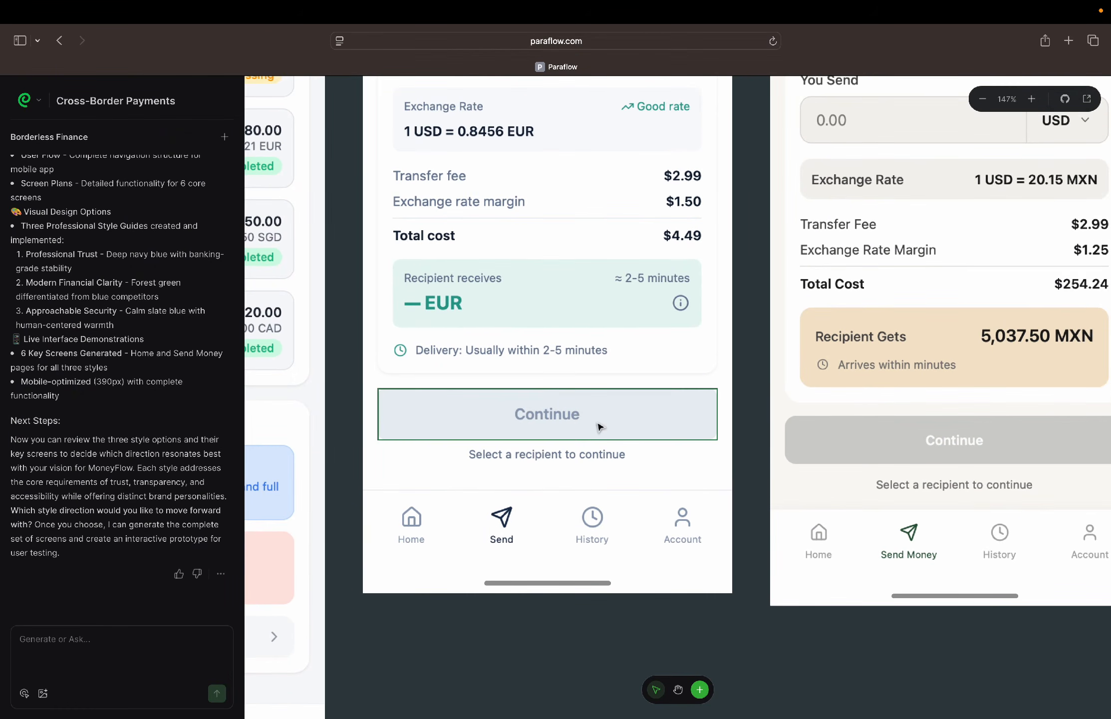
scroll(599, 427, up, 4)
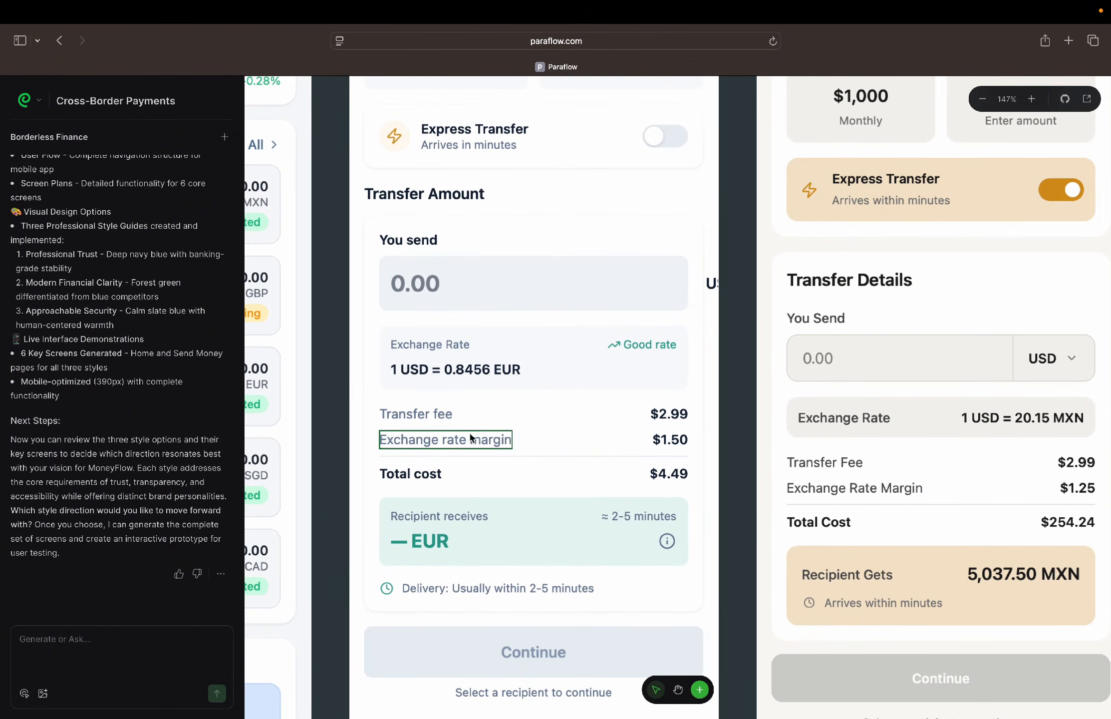
scroll(467, 434, down, 3)
Go over the send-money-professional screen again from the recipient search through Quick Options and Transfer Amount to the bottom navigation
scroll(462, 433, up, 5)
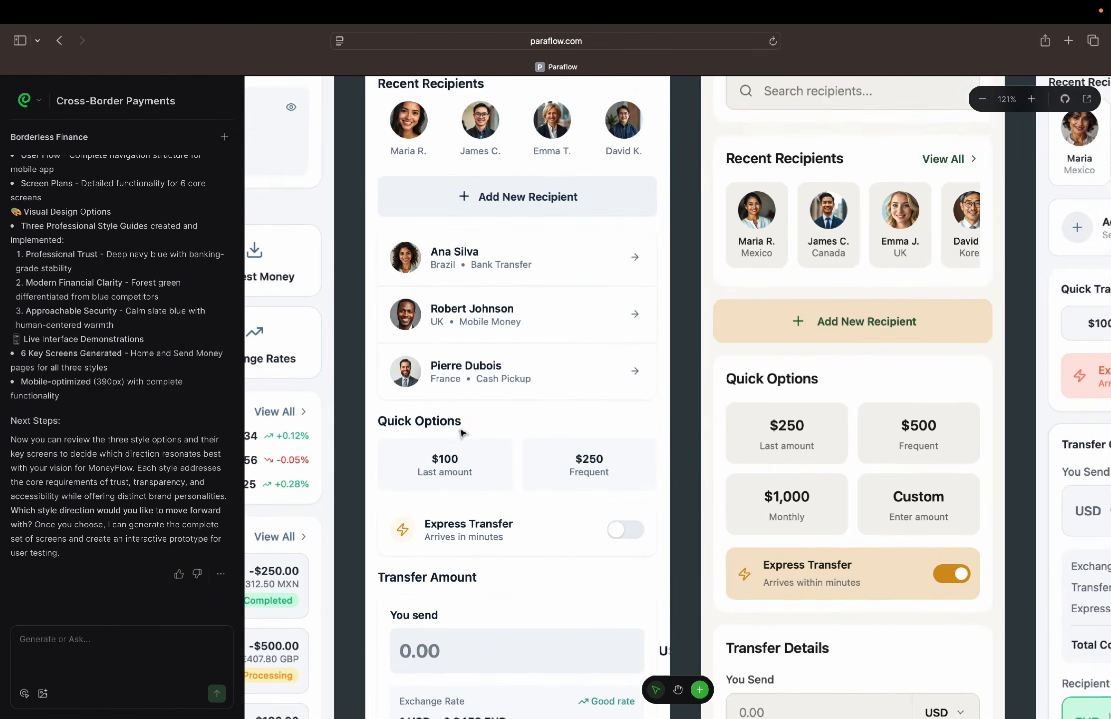
scroll(457, 439, down, 2)
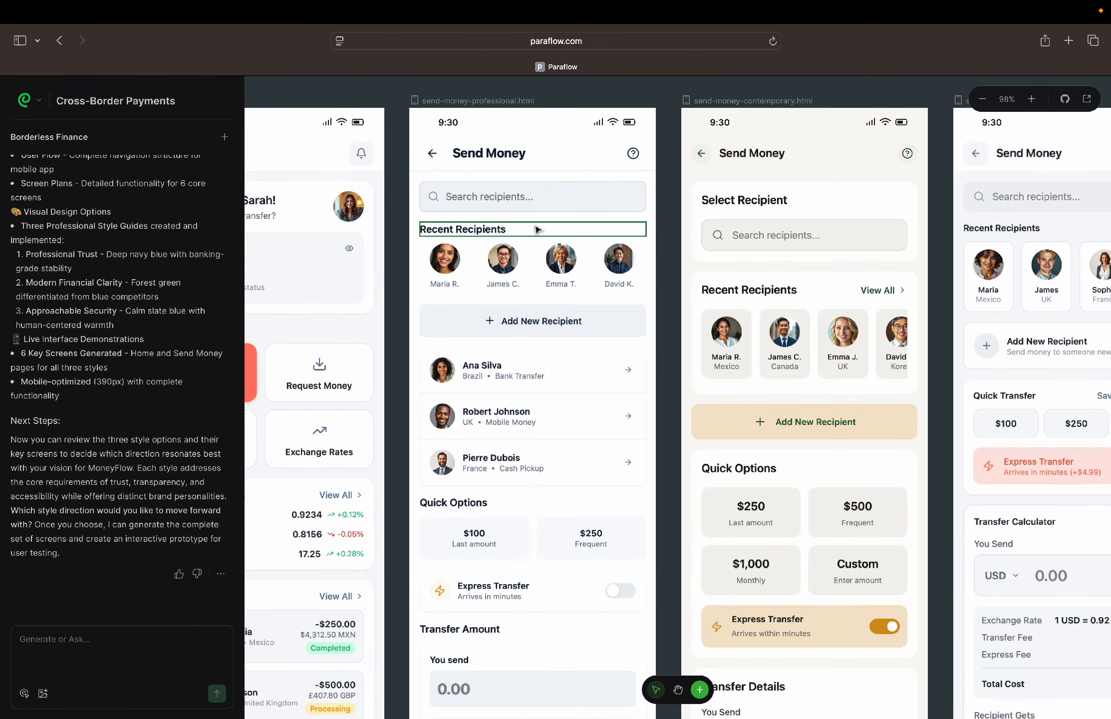
scroll(538, 230, up, 3)
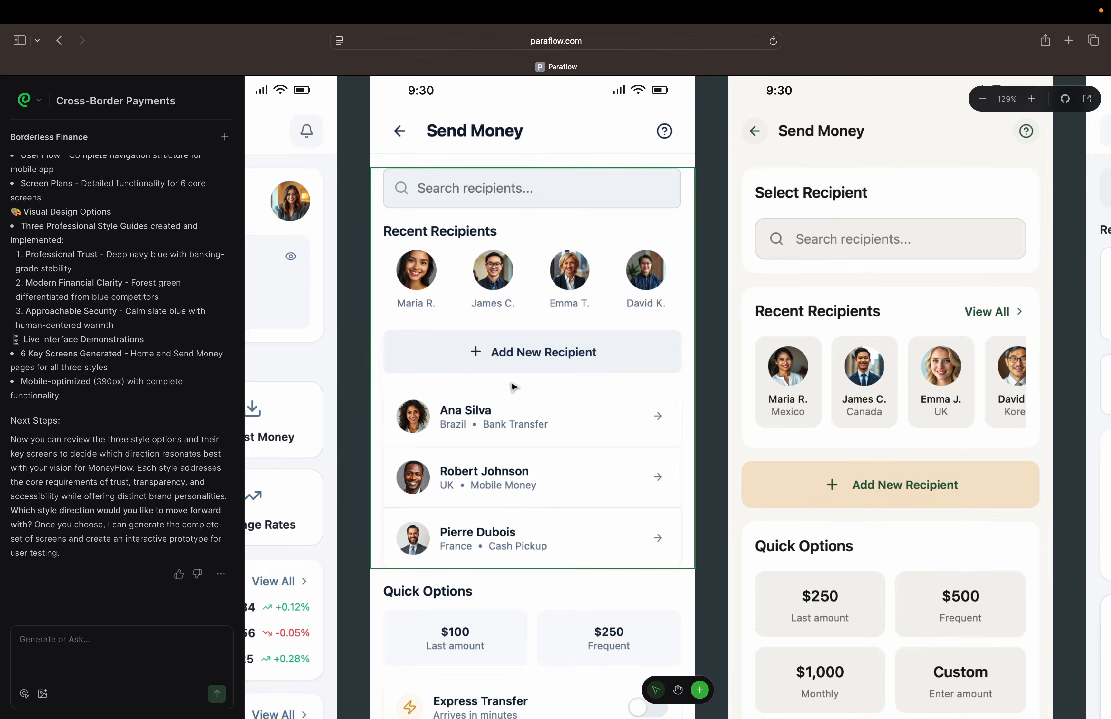
scroll(519, 375, down, 6)
scroll(513, 387, down, 2)
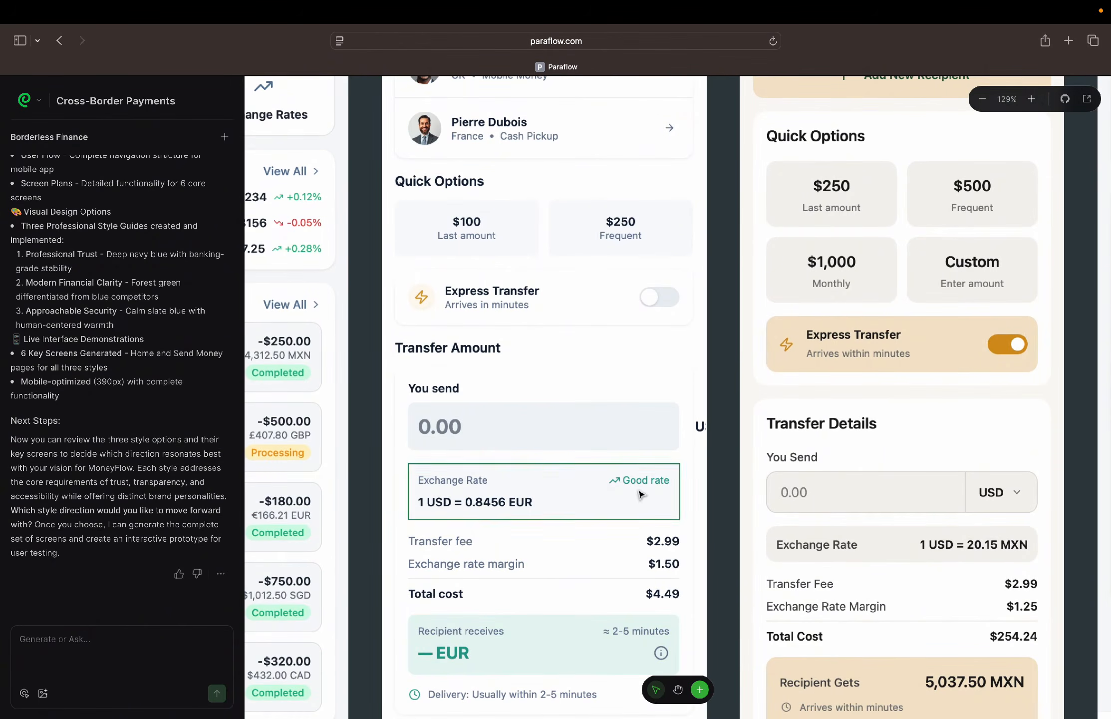
scroll(605, 448, down, 5)
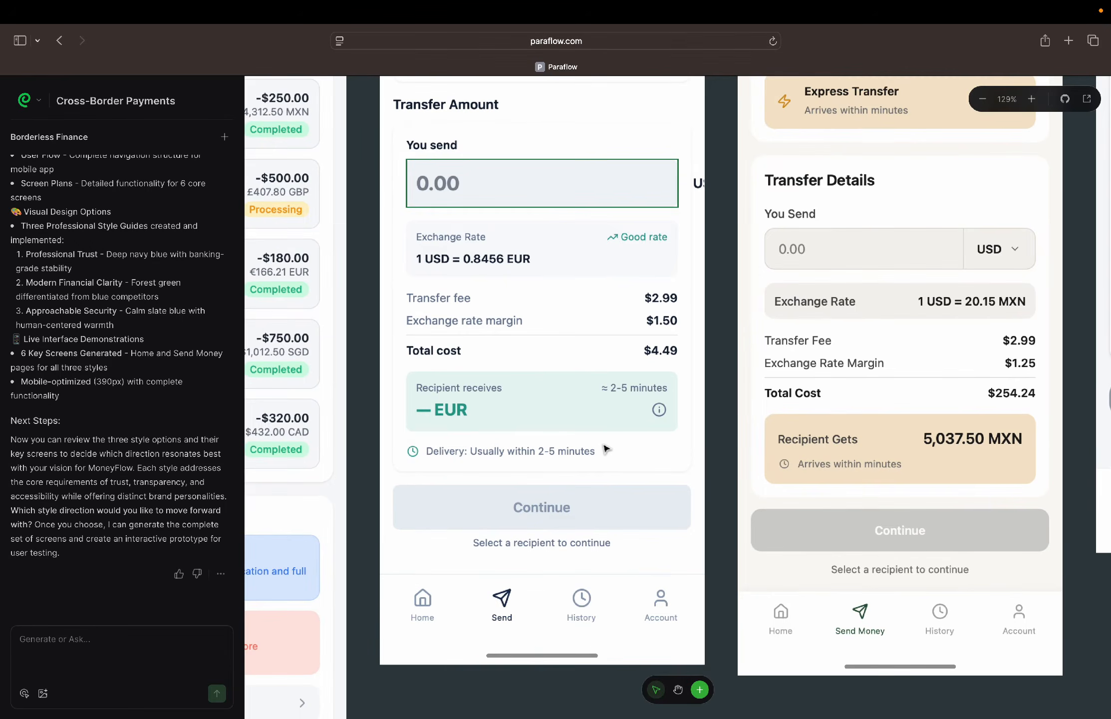
Examine the send-money-contemporary screen's Select Recipient search, Recent Recipients, Add New Recipient button and Quick Options
scroll(606, 448, up, 8)
scroll(606, 449, right, 6)
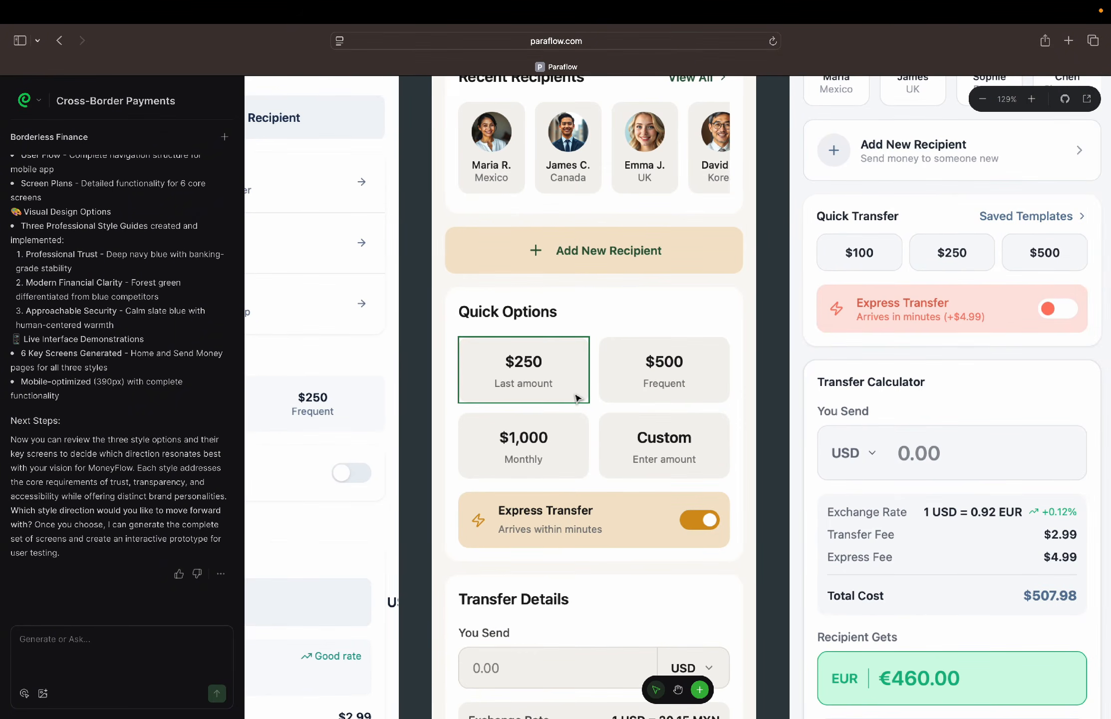
scroll(577, 398, up, 5)
scroll(614, 369, right, 1)
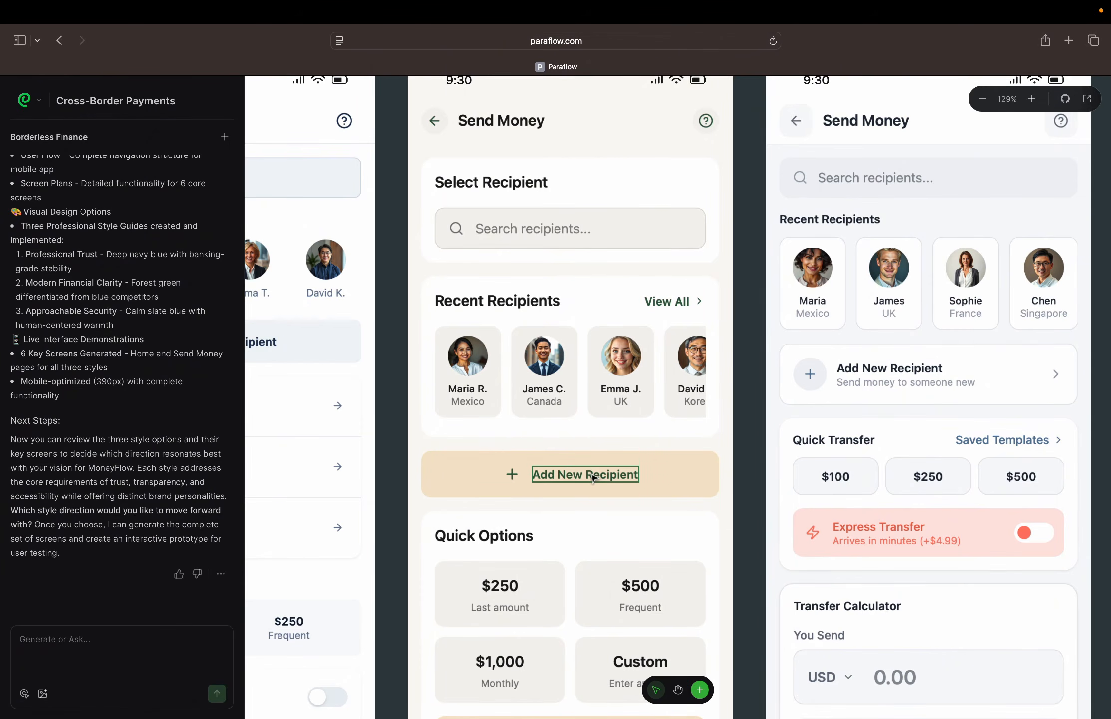
scroll(593, 476, down, 5)
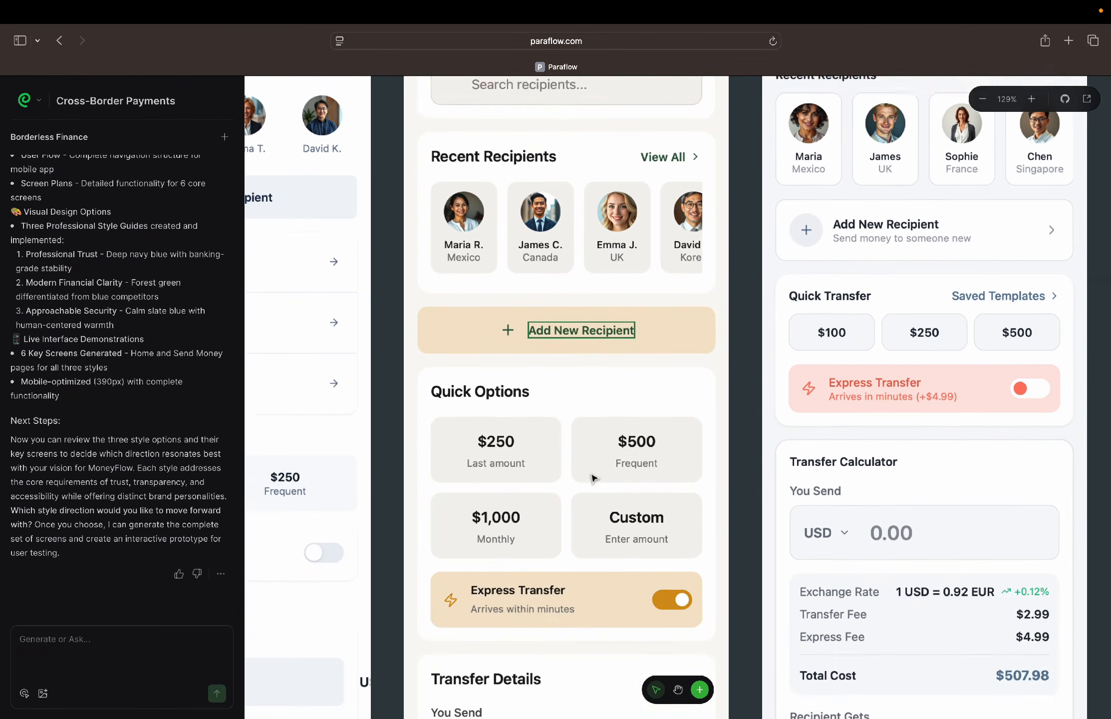
scroll(614, 399, up, 5)
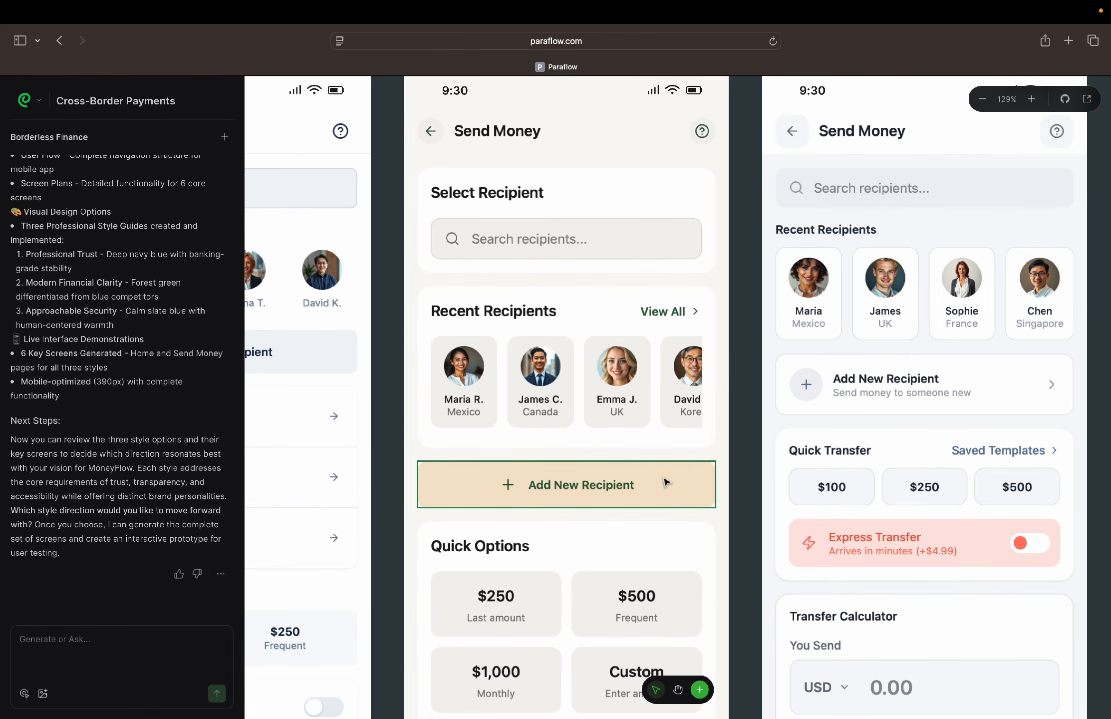
scroll(664, 481, down, 6)
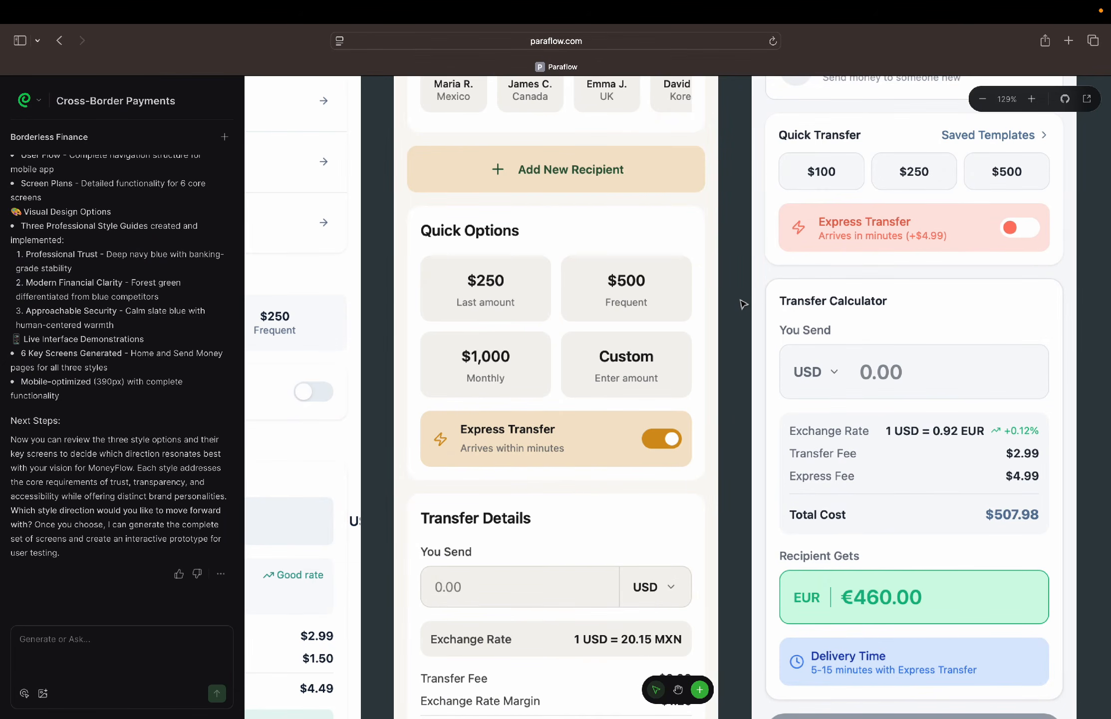
scroll(699, 300, down, 2)
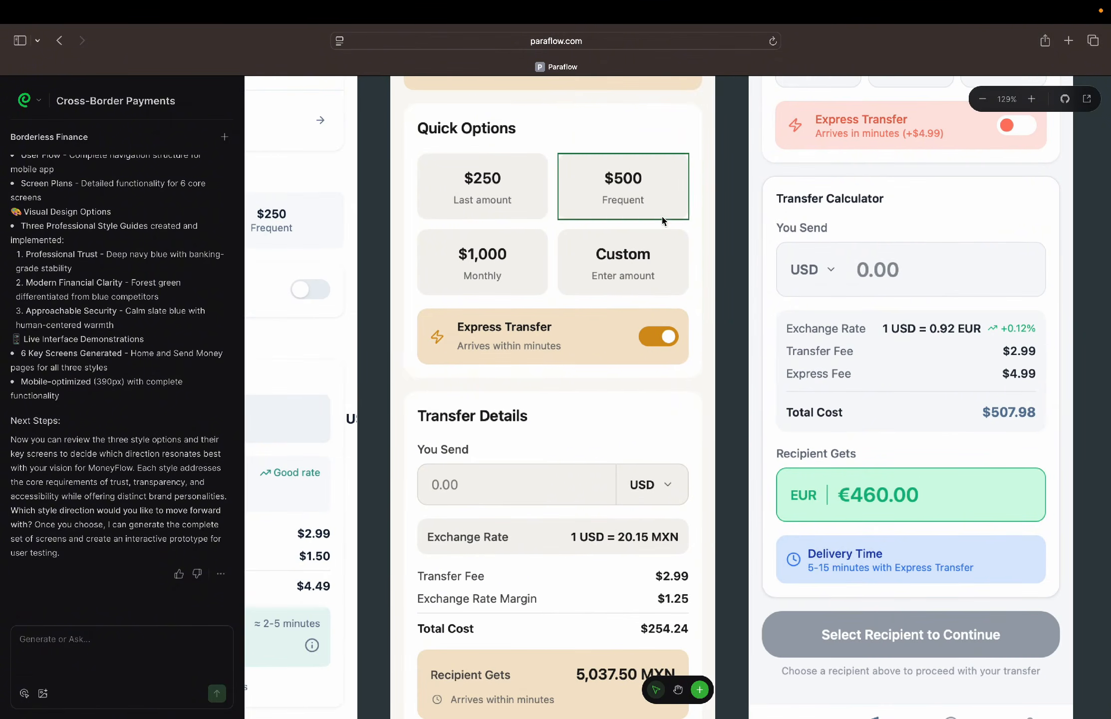
scroll(527, 350, up, 5)
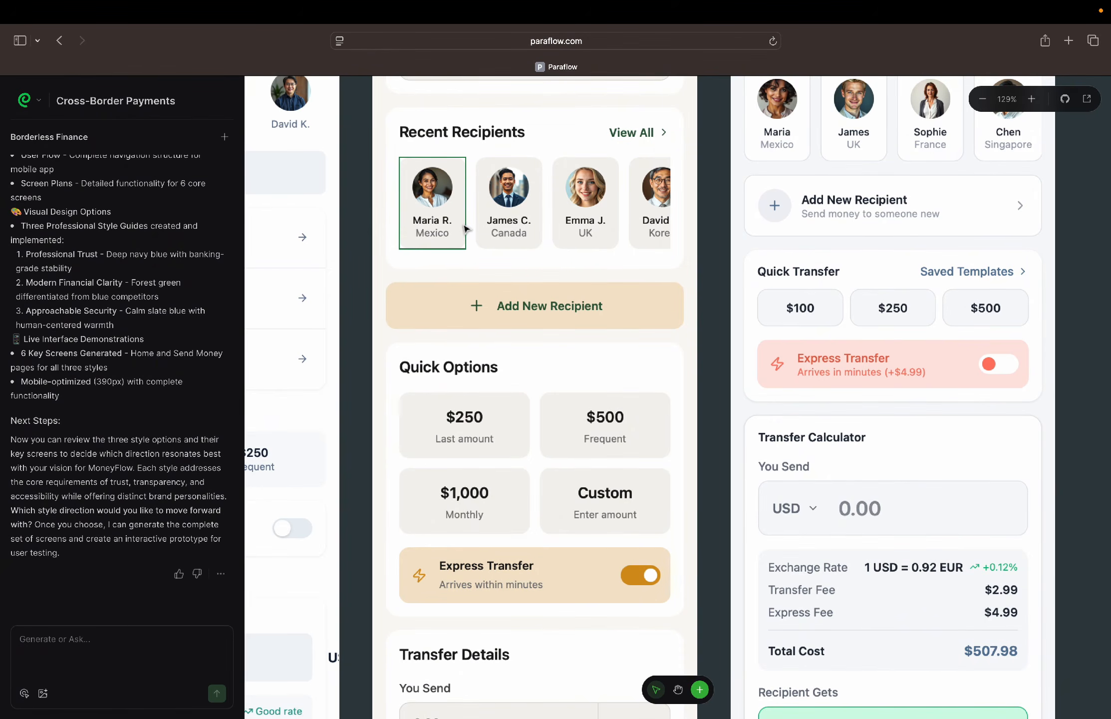
scroll(464, 228, up, 4)
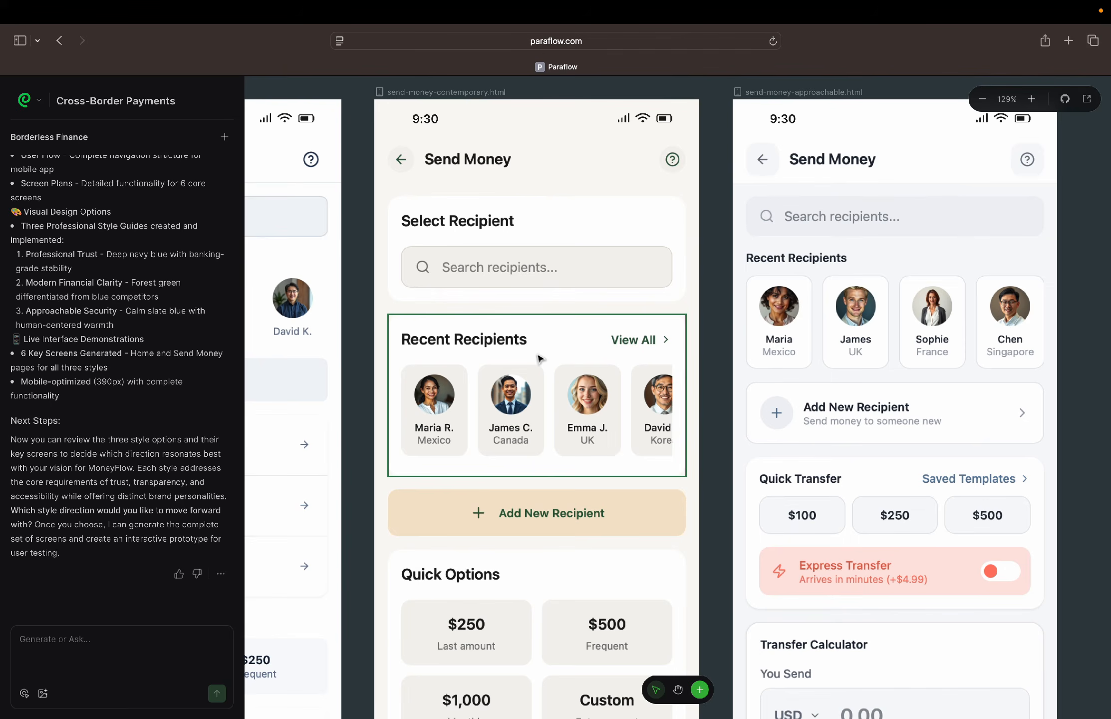
Review the send-money-contemporary screen's Express Transfer, Transfer Details, Recipient Gets card, Continue button and bottom navigation
scroll(455, 324, down, 10)
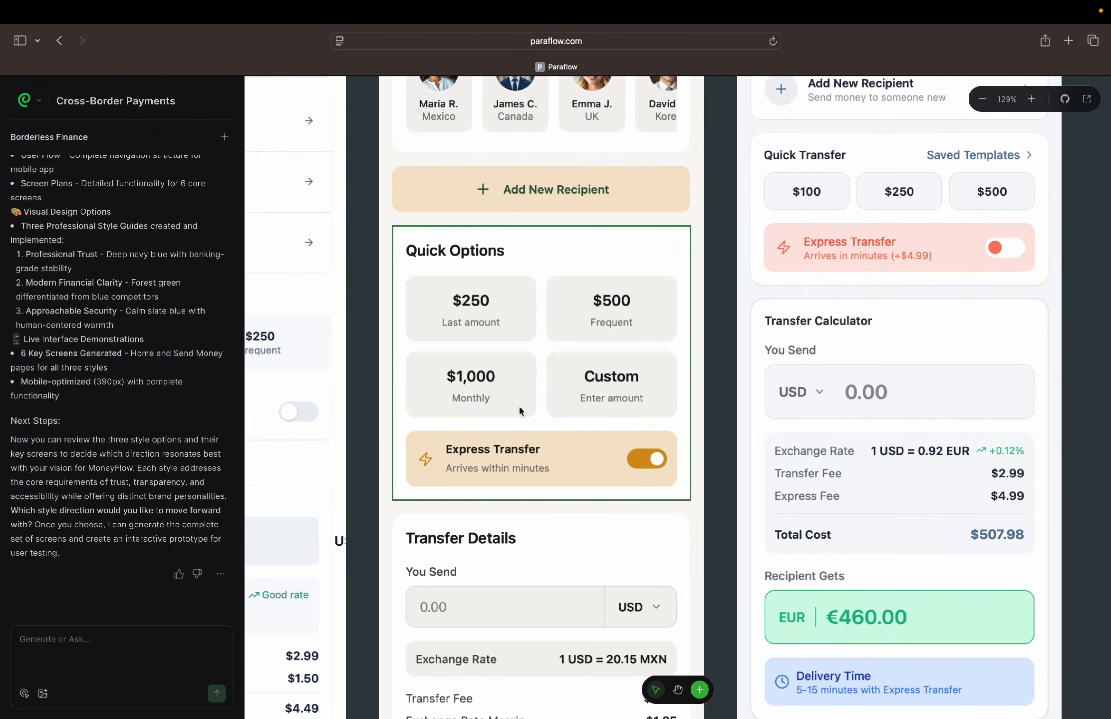
scroll(534, 369, down, 7)
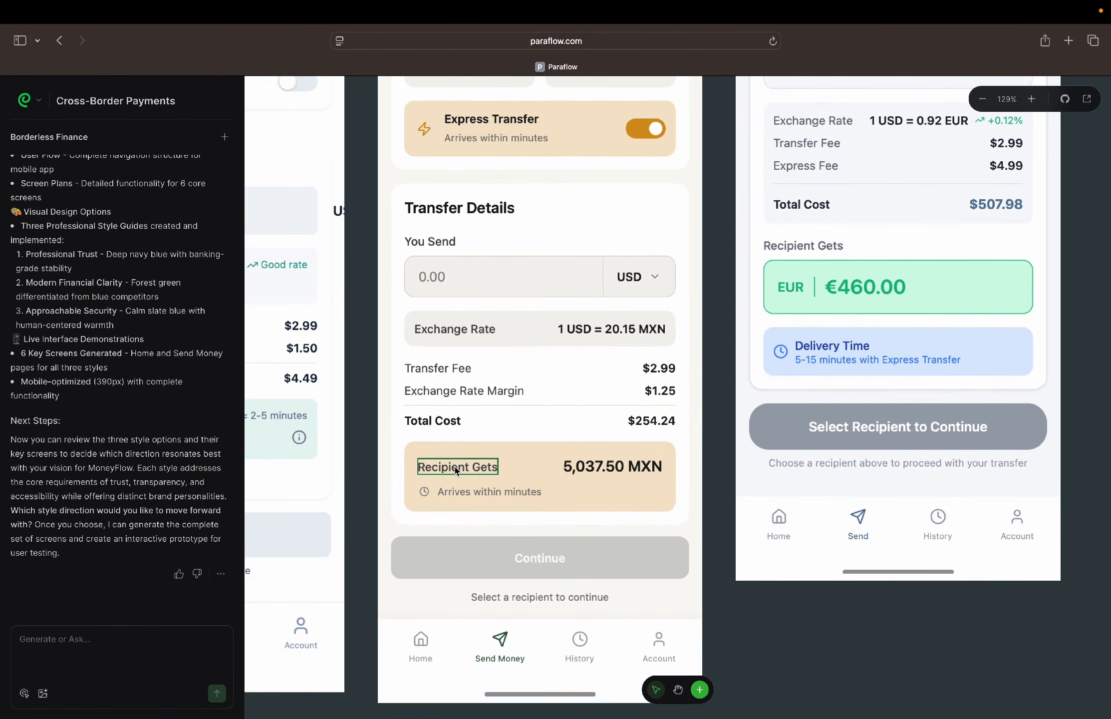
scroll(499, 479, down, 3)
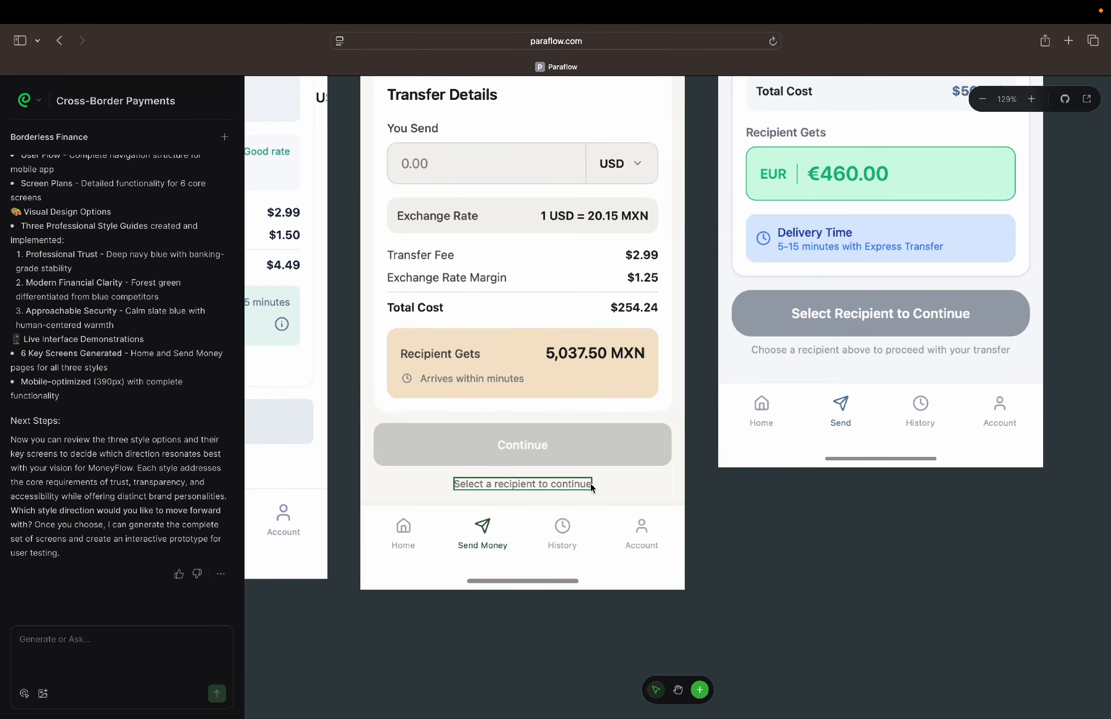
scroll(499, 389, up, 3)
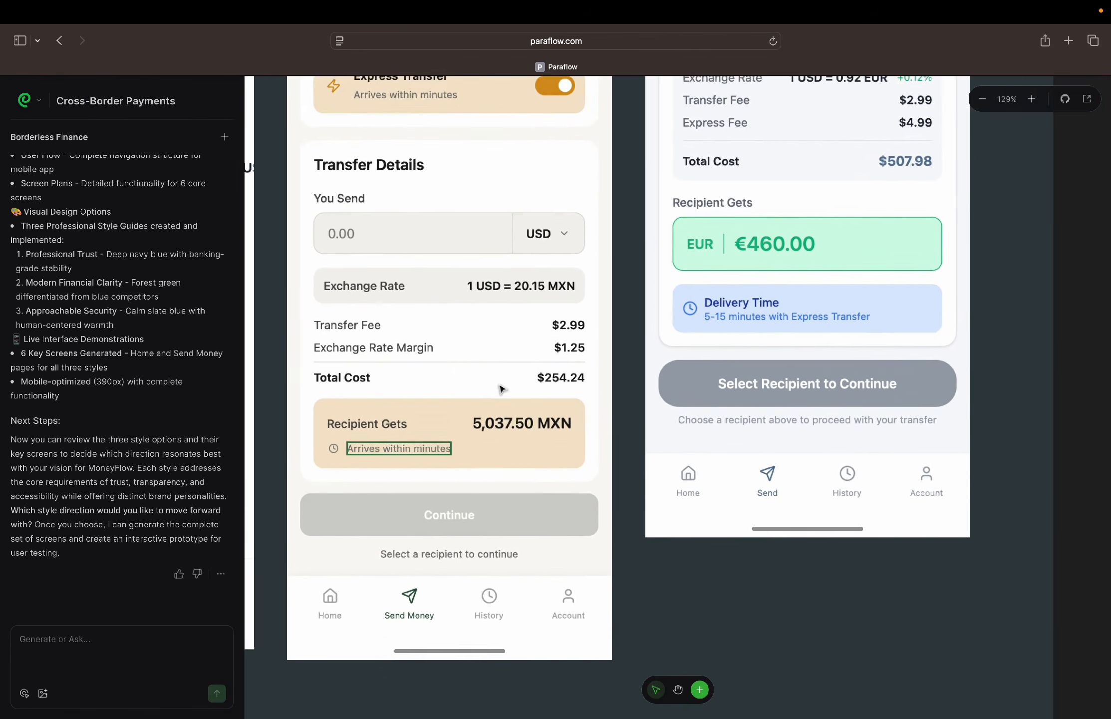
Examine the send-money-approachable screen's header, recipient search, Recent Recipients, Add New Recipient card and Quick Transfer section
scroll(501, 388, up, 10)
scroll(502, 388, right, 4)
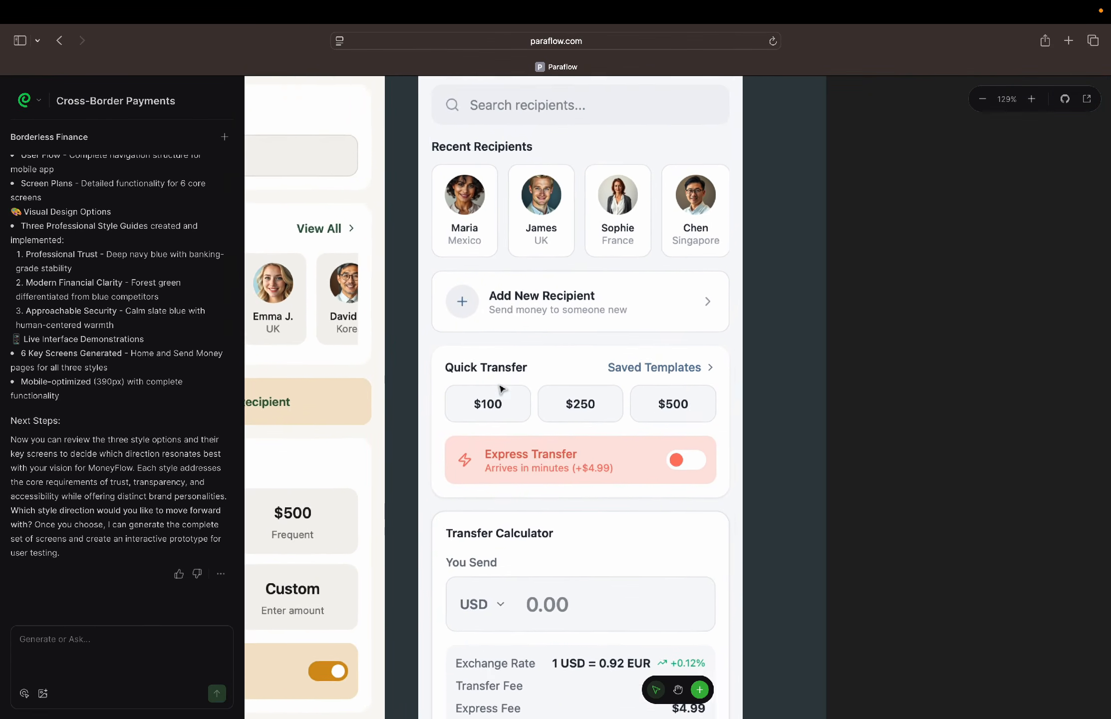
scroll(501, 389, up, 3)
scroll(501, 389, right, 1)
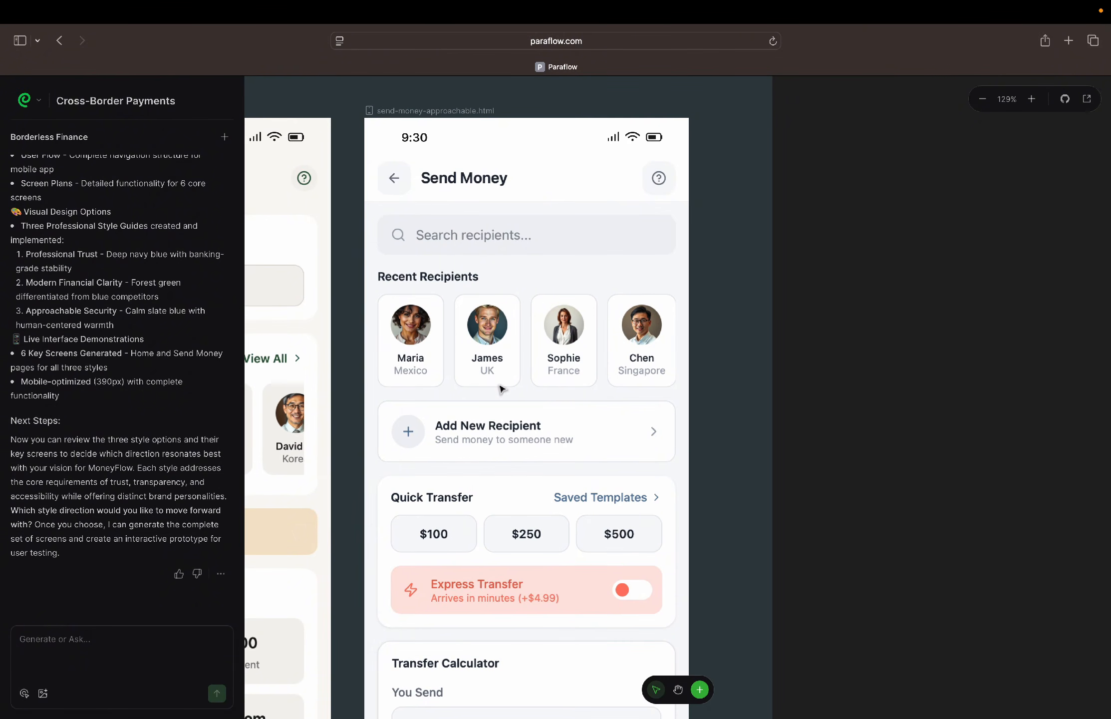
scroll(502, 389, down, 2)
scroll(502, 388, left, 1)
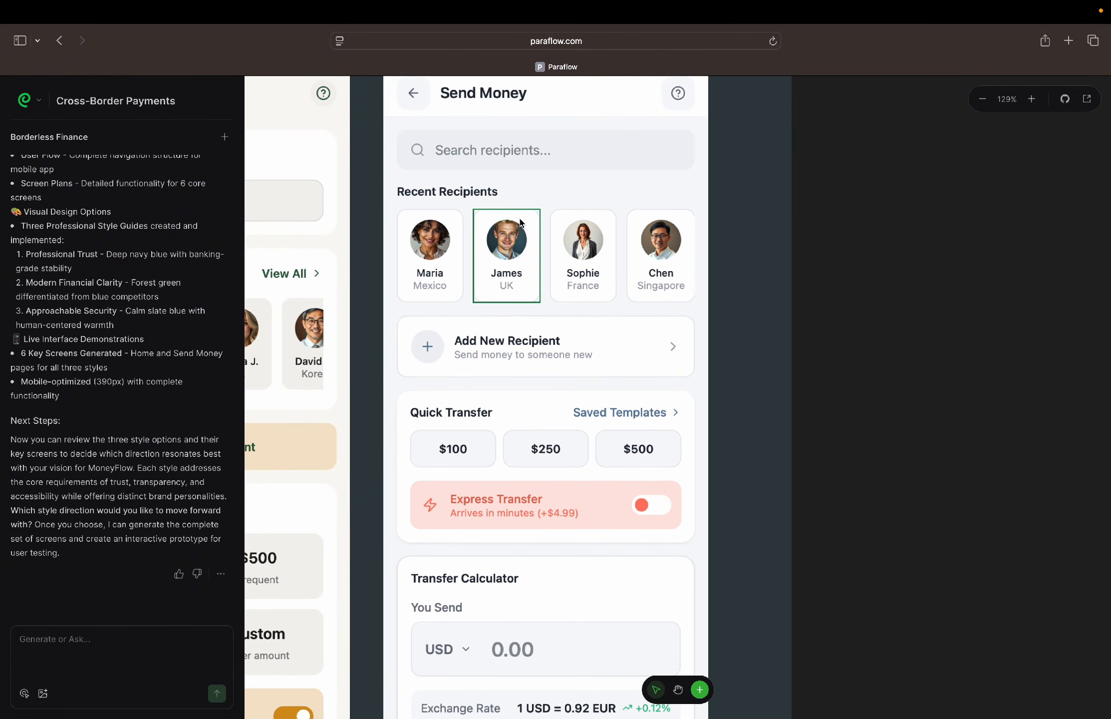
Review the send-money-approachable screen's Transfer Calculator, Recipient Gets and Delivery Time cards, Select Recipient to Continue button and bottom navigation
scroll(632, 346, down, 7)
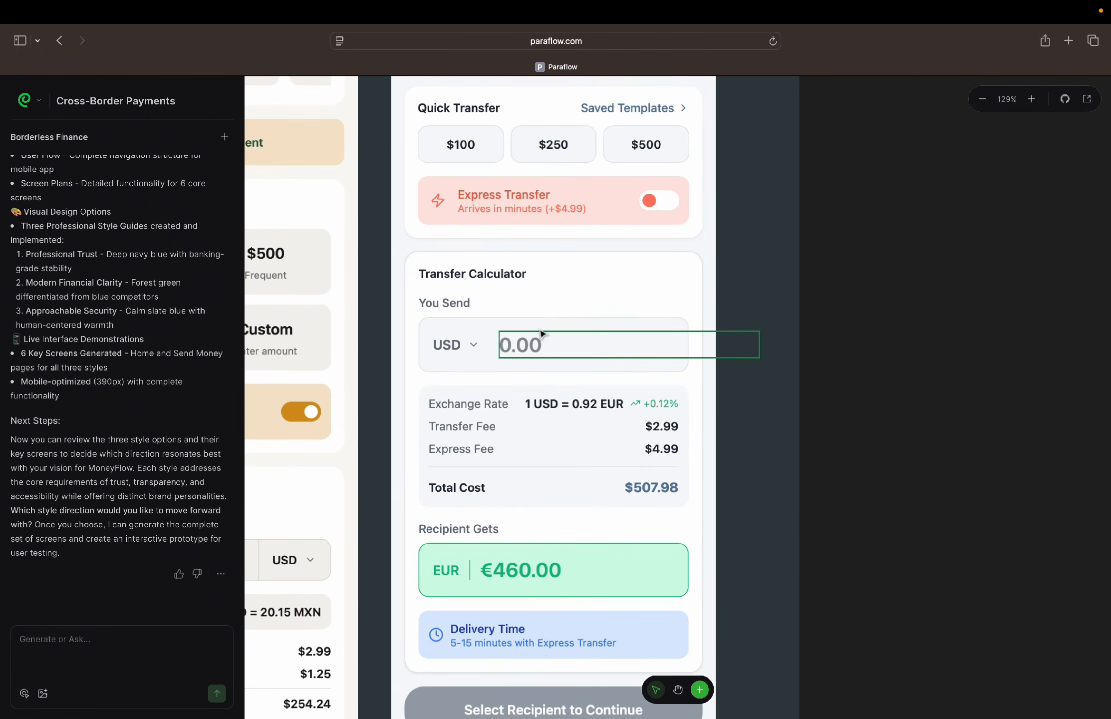
scroll(581, 345, down, 5)
scroll(581, 346, left, 1)
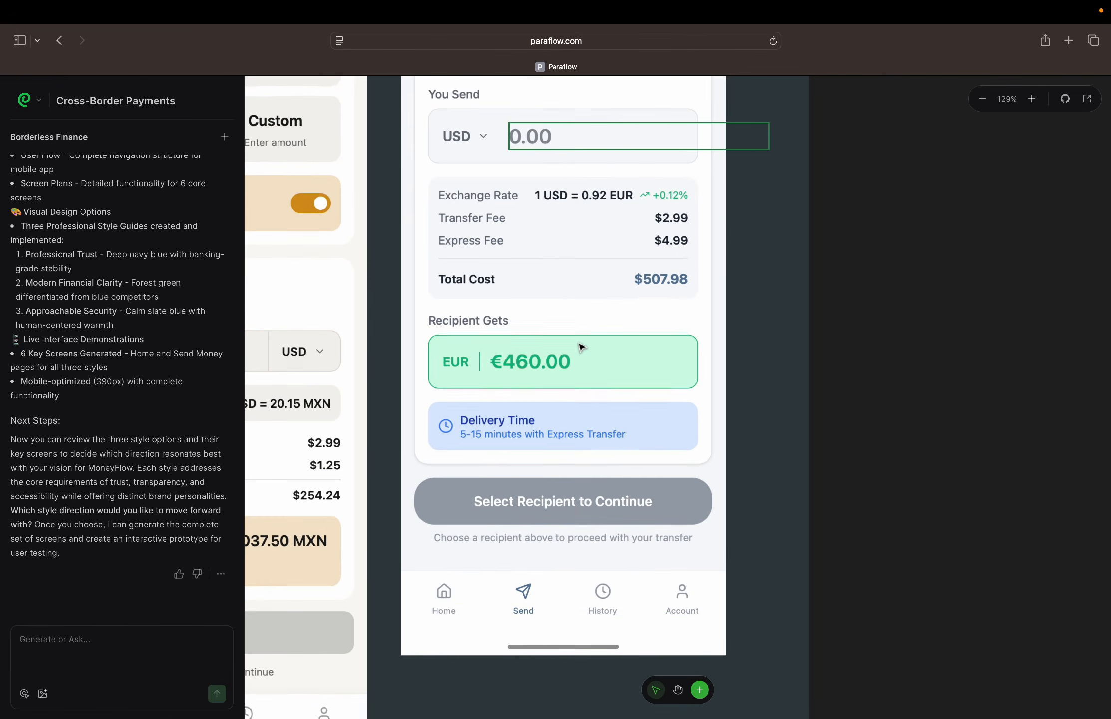
scroll(581, 346, down, 1)
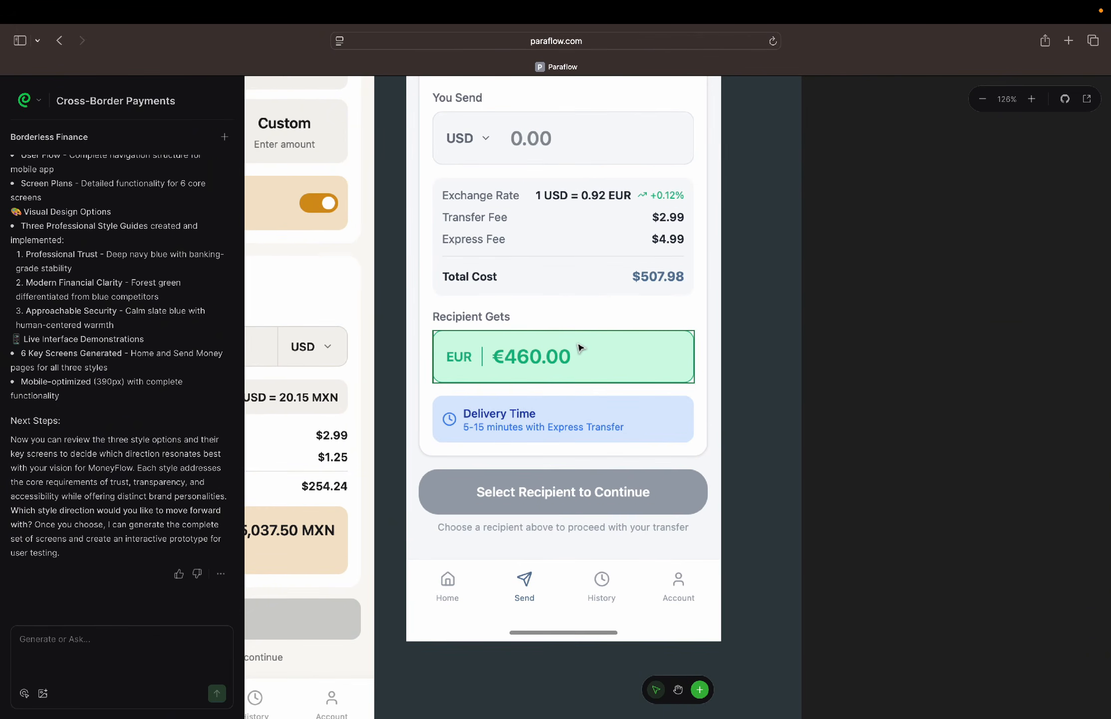
scroll(581, 348, down, 10)
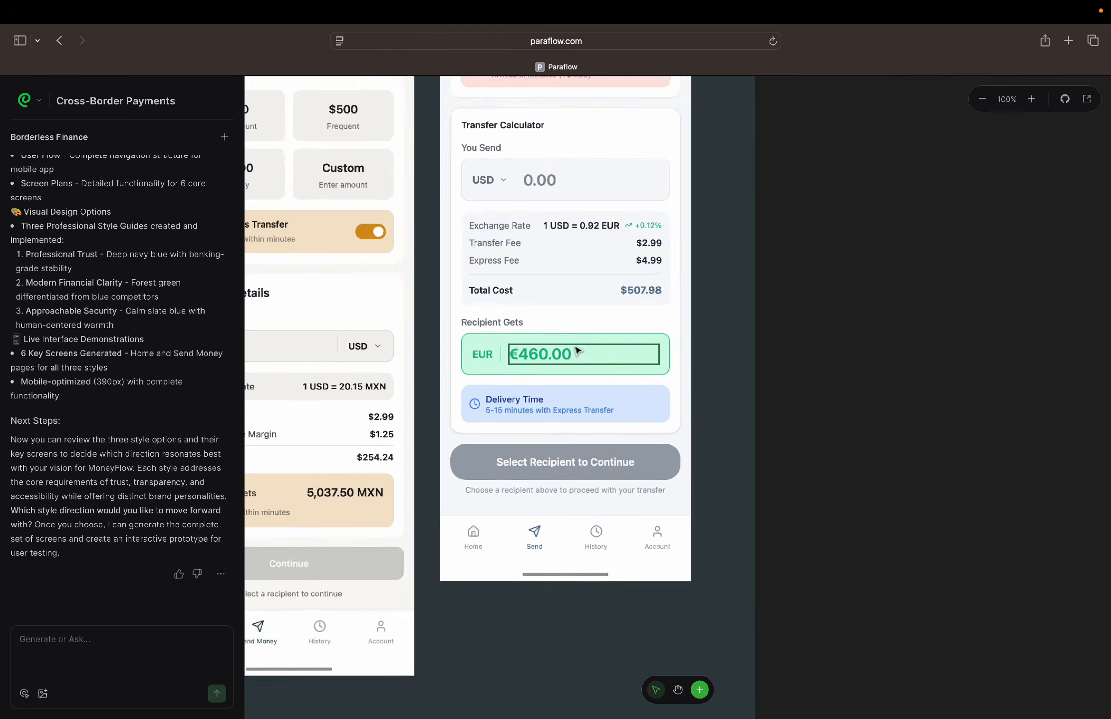
Select the home-professional screen in the Screen & Prototype section, check its additional options, and close them without choosing any
scroll(578, 349, down, 10)
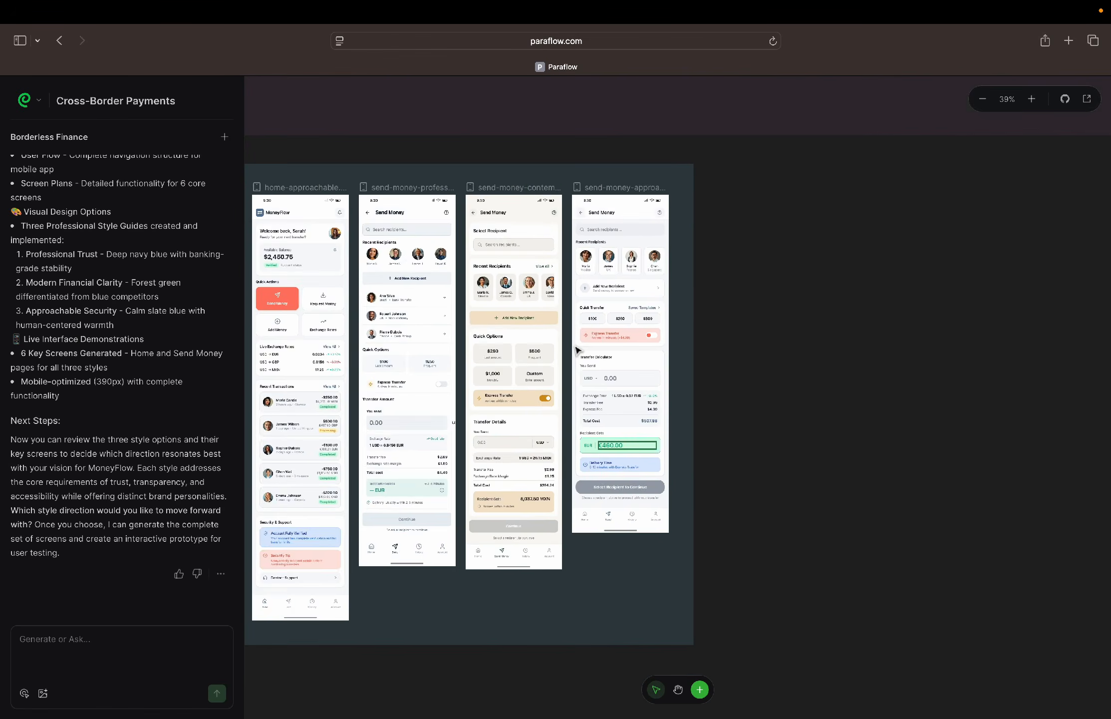
scroll(577, 351, left, 3)
scroll(574, 352, up, 4)
scroll(574, 353, left, 2)
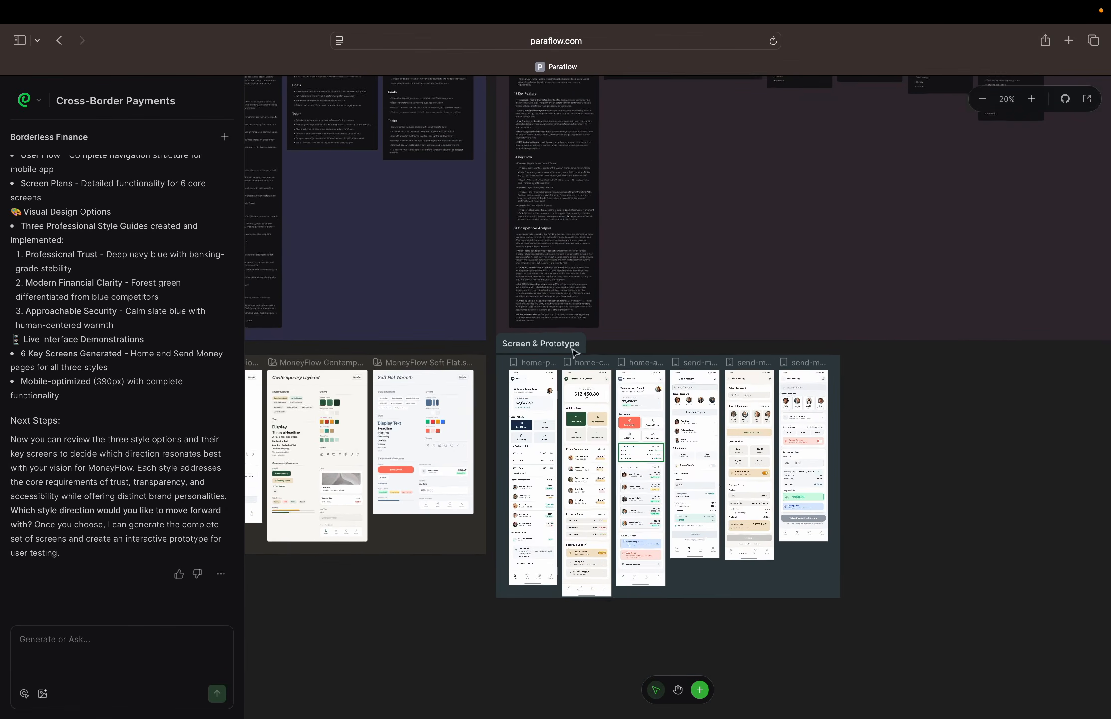
click(524, 378)
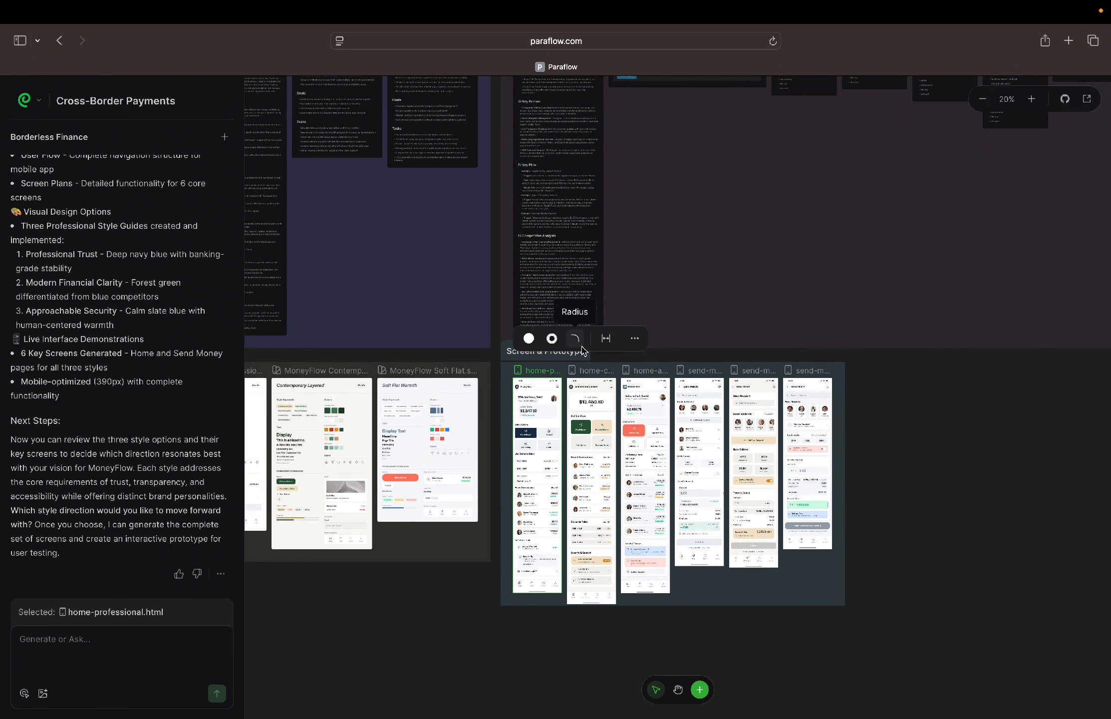
click(634, 338)
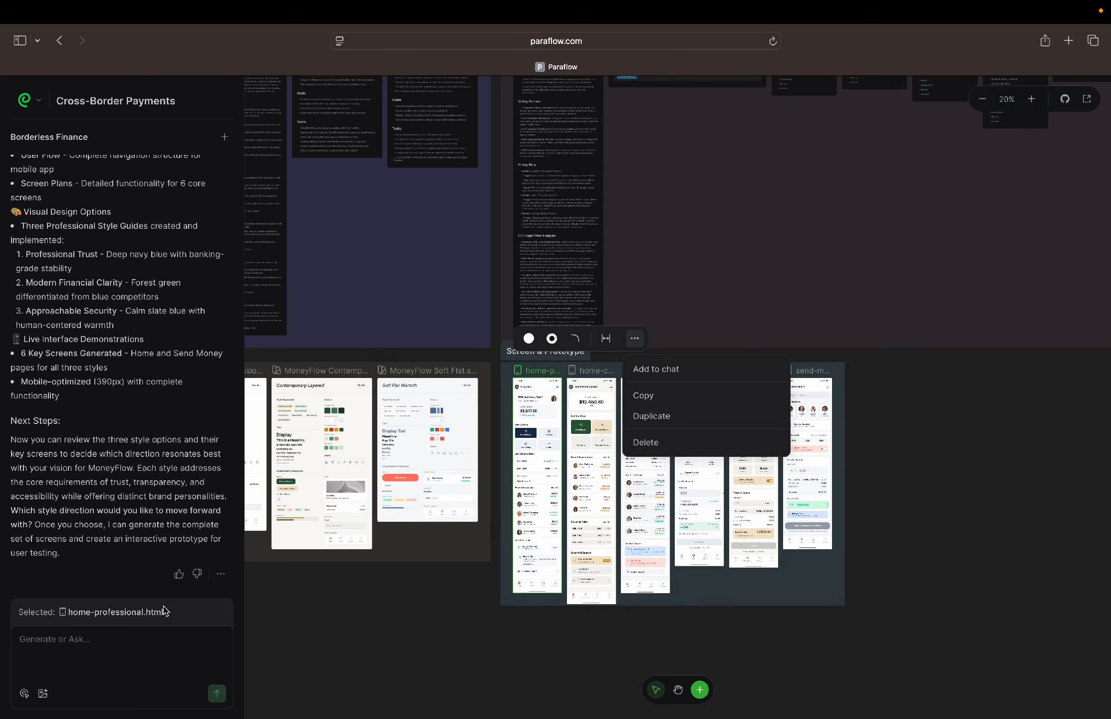
click(435, 585)
Compare all six home and Send Money screens side by side in the Screen & Prototype section
scroll(684, 502, left, 2)
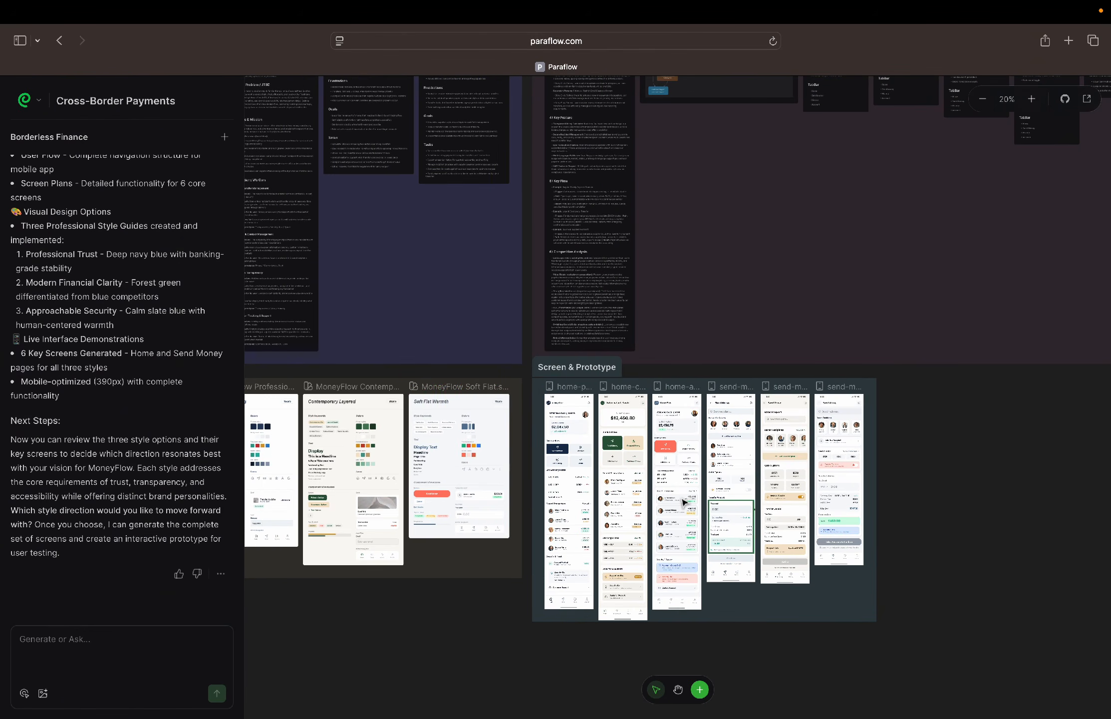
scroll(684, 502, down, 3)
scroll(684, 502, up, 5)
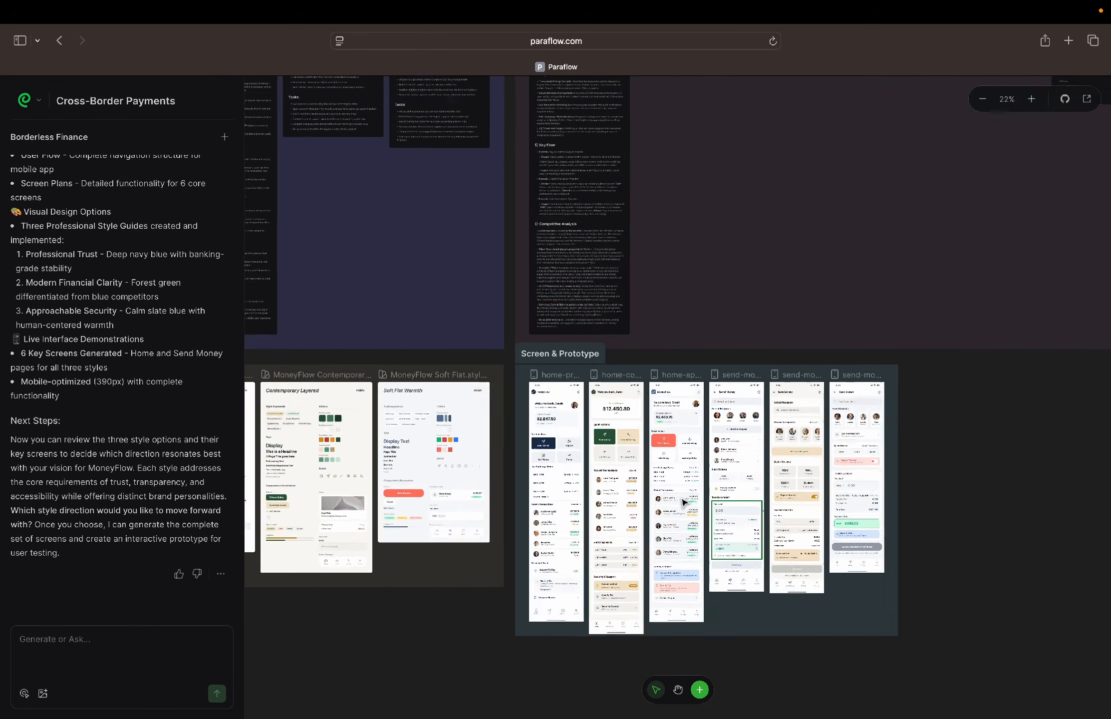
scroll(684, 502, up, 5)
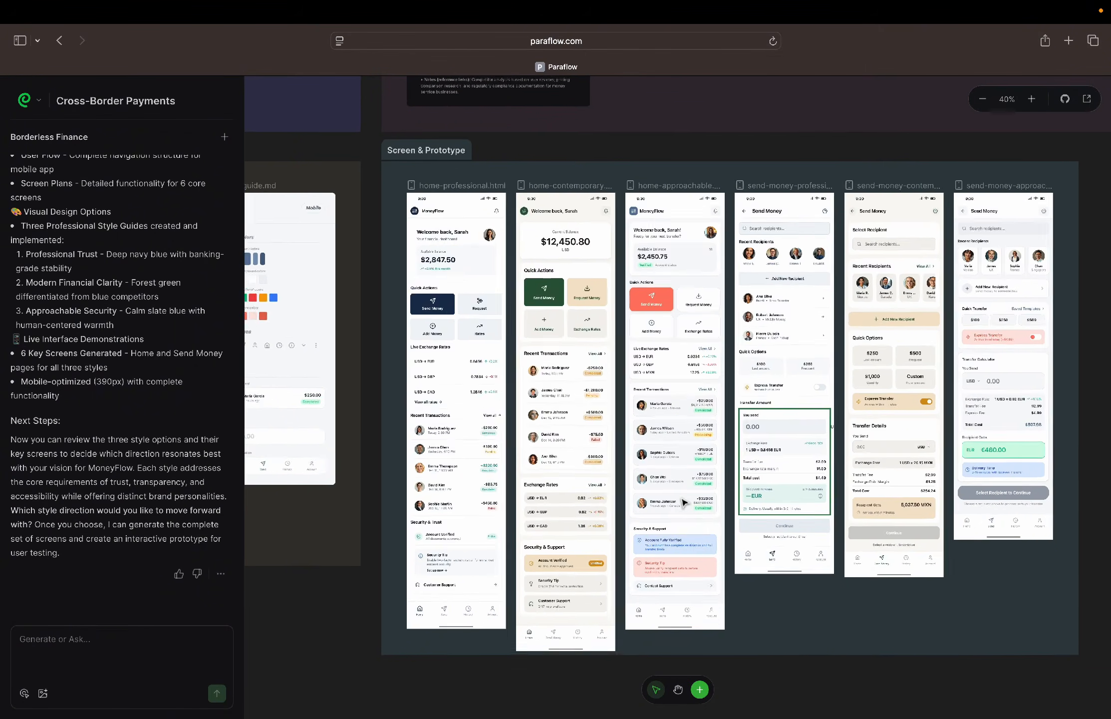
Inspect the home-approachable screen's Recent Transactions and Security & Support sections, and activate the agent's prompt field
scroll(684, 501, up, 5)
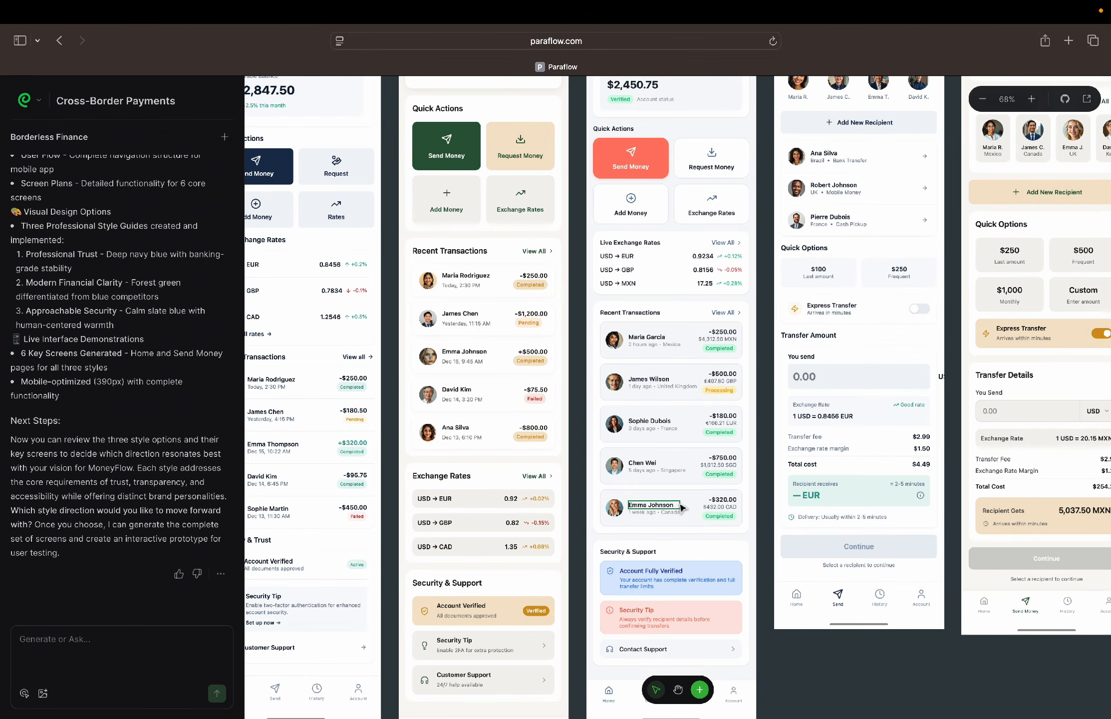
scroll(679, 509, down, 3)
click(120, 641)
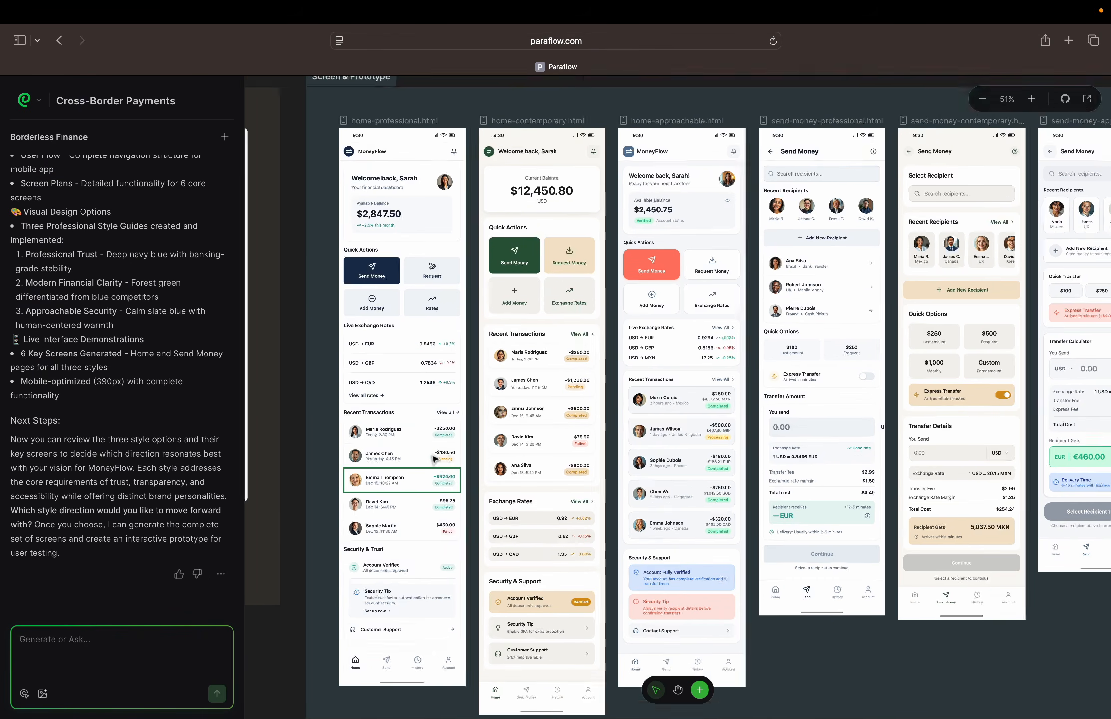
Review the Global Context charter and persona documents and the Feature Plan's PRD, user flow and screen plans
scroll(434, 458, up, 10)
scroll(434, 458, up, 5)
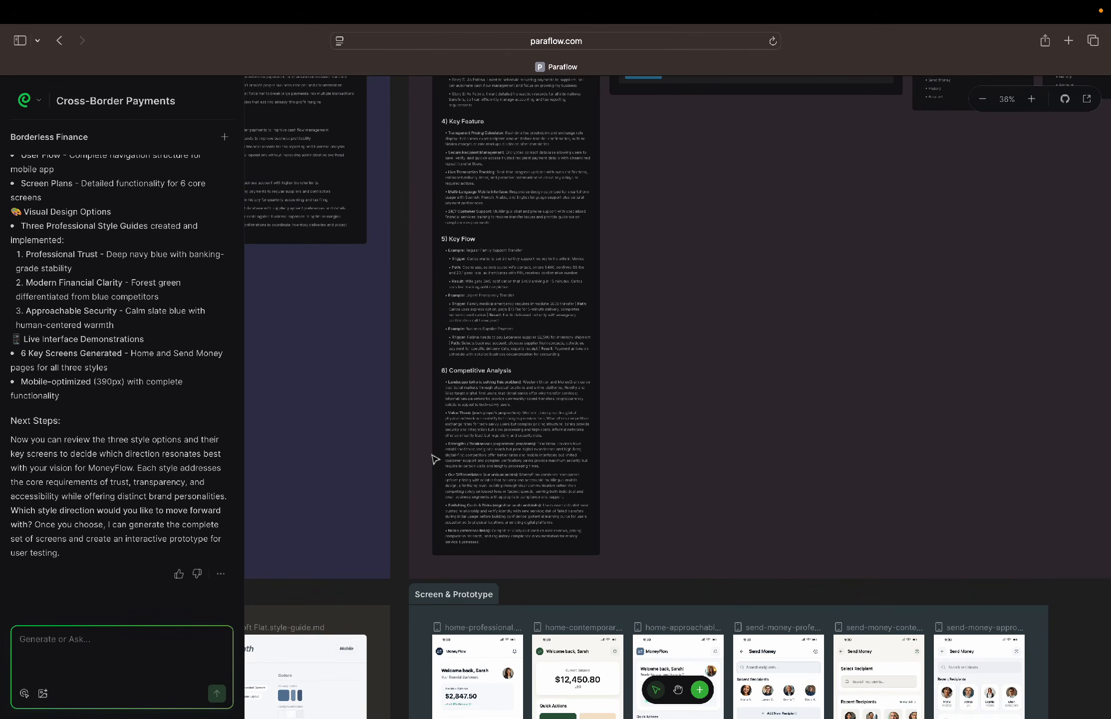
scroll(434, 459, down, 5)
scroll(434, 458, left, 10)
scroll(435, 458, up, 3)
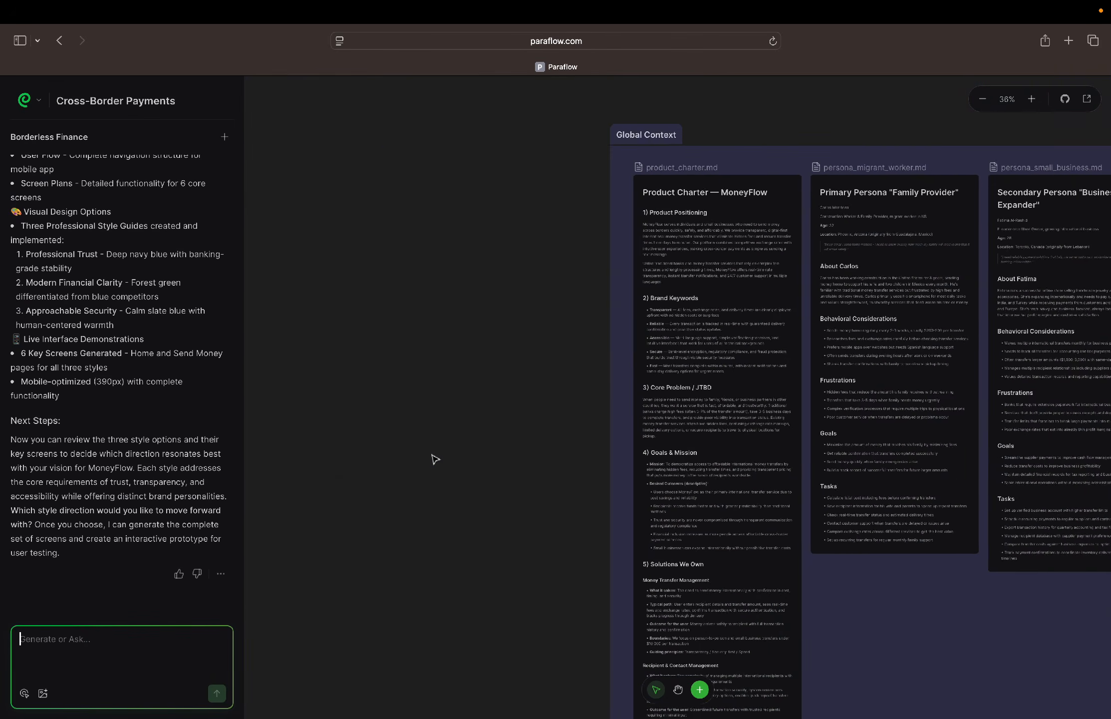
scroll(434, 458, right, 10)
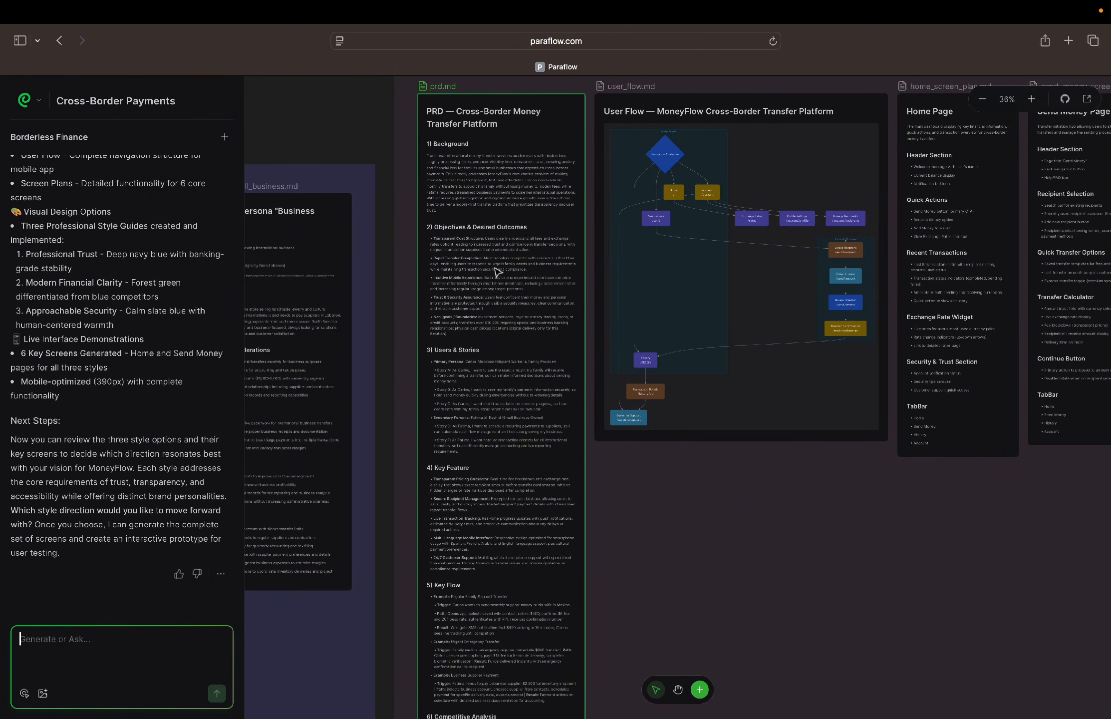
scroll(565, 269, down, 5)
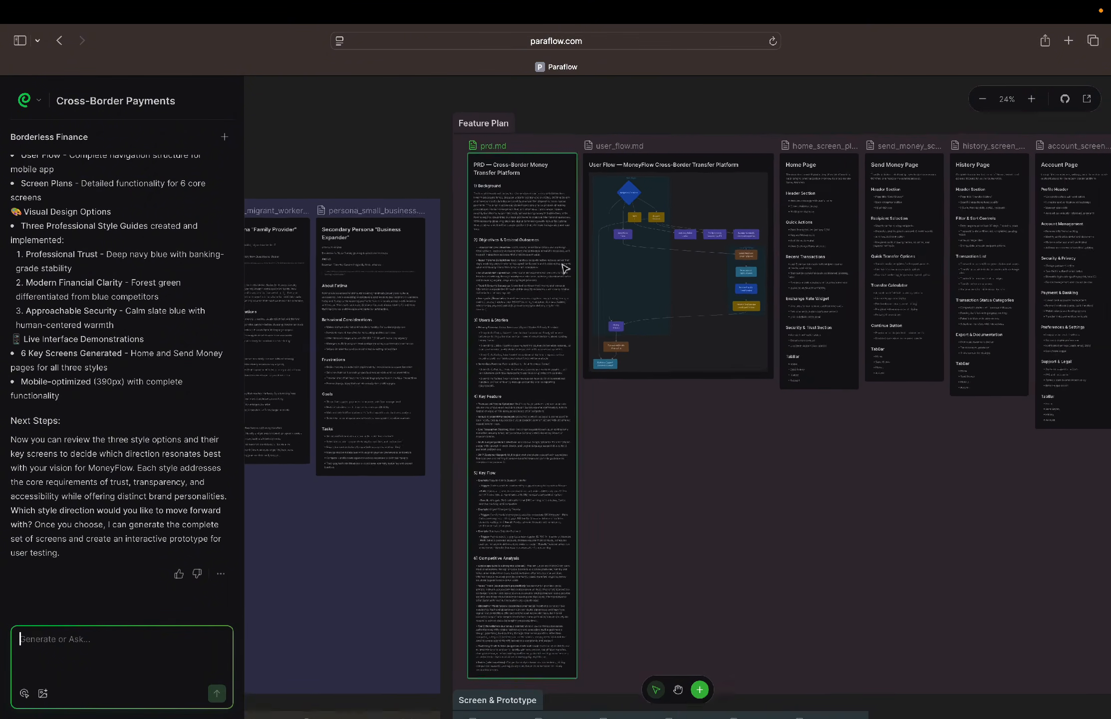
Compare the Professional, Contemporary and Soft Flat style guides with the six home and Send Money screens
scroll(566, 269, down, 5)
scroll(565, 269, down, 5)
scroll(565, 269, left, 5)
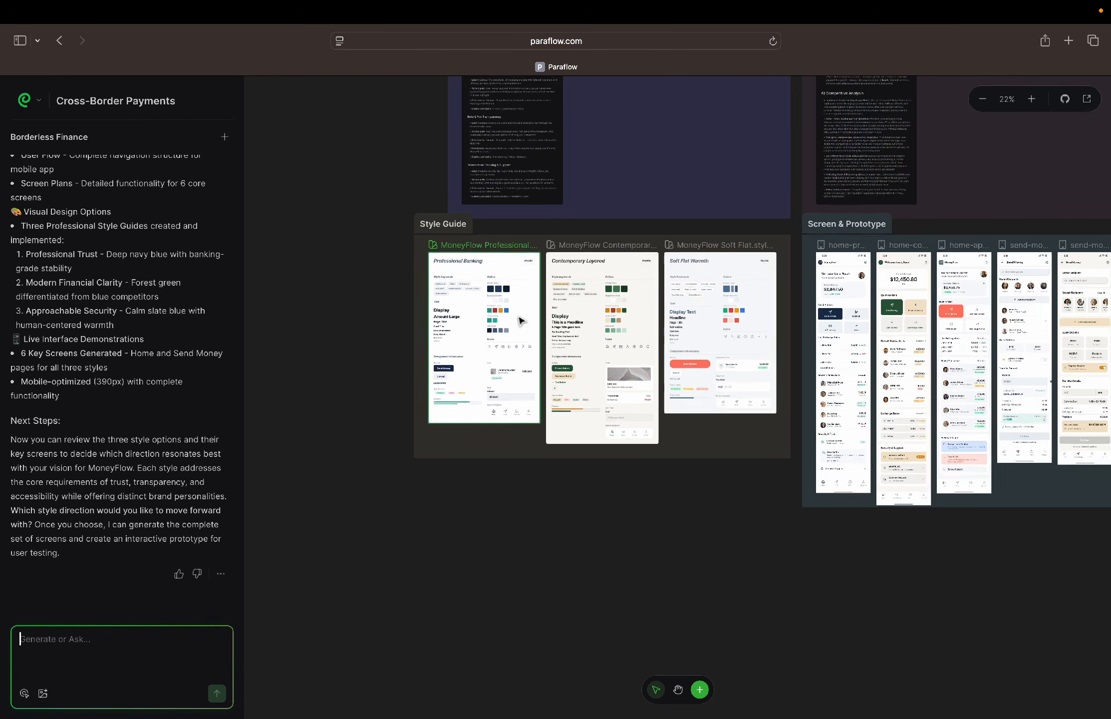
scroll(519, 320, up, 5)
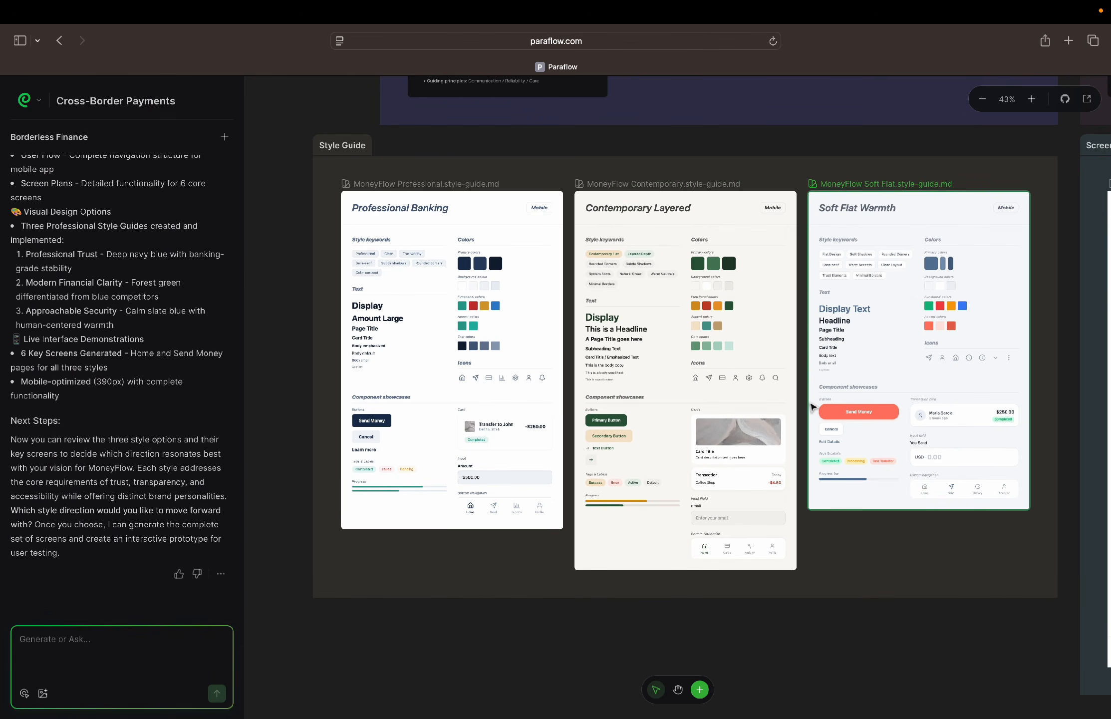
scroll(811, 407, right, 10)
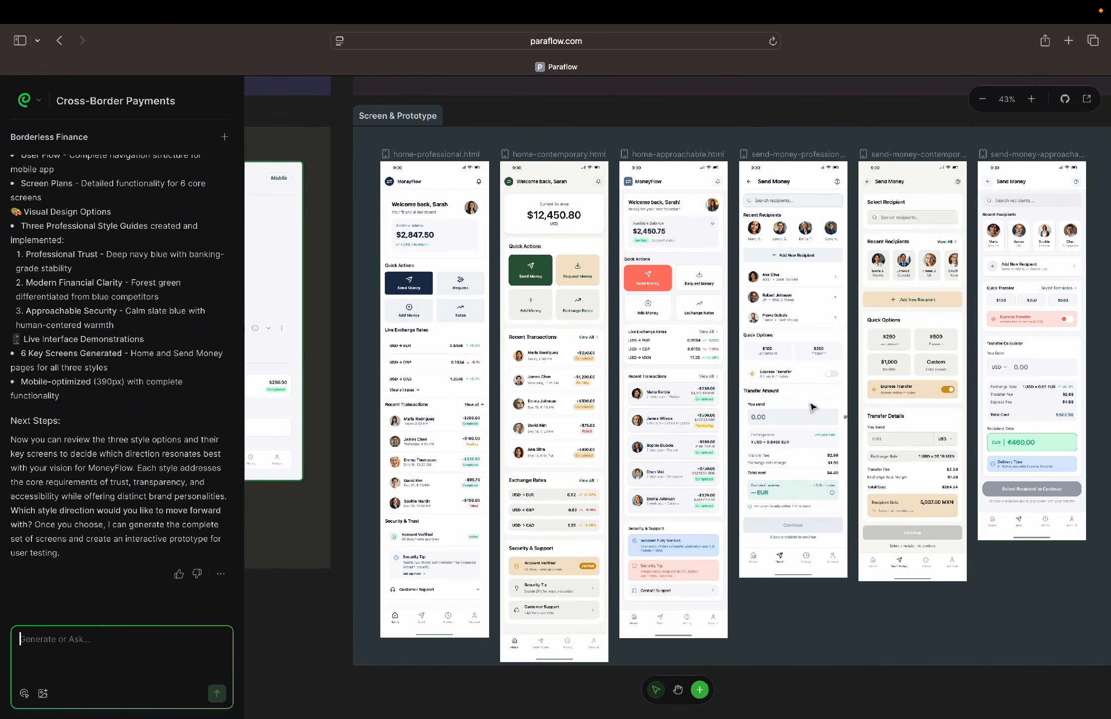